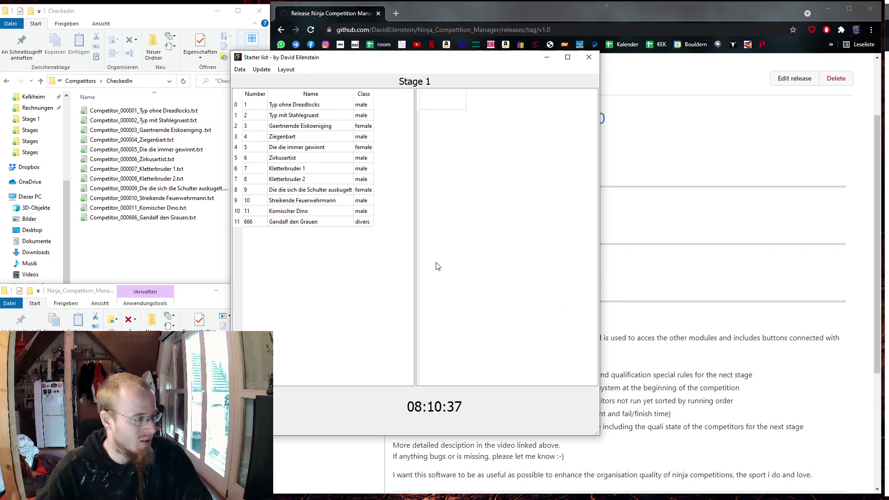
Move the Starter list window to the upper-right corner of the desktop and shrink it to fit the competitor list
left_click_drag(430, 64, 710, 17)
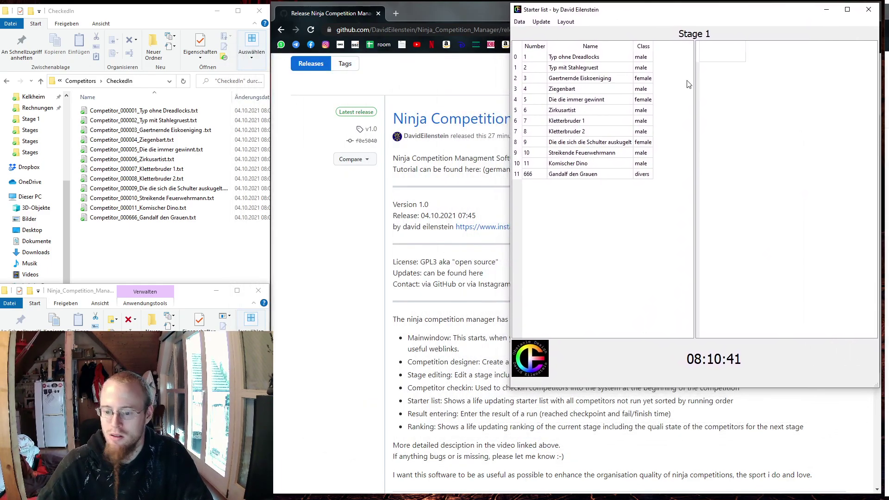
left_click_drag(512, 388, 564, 272)
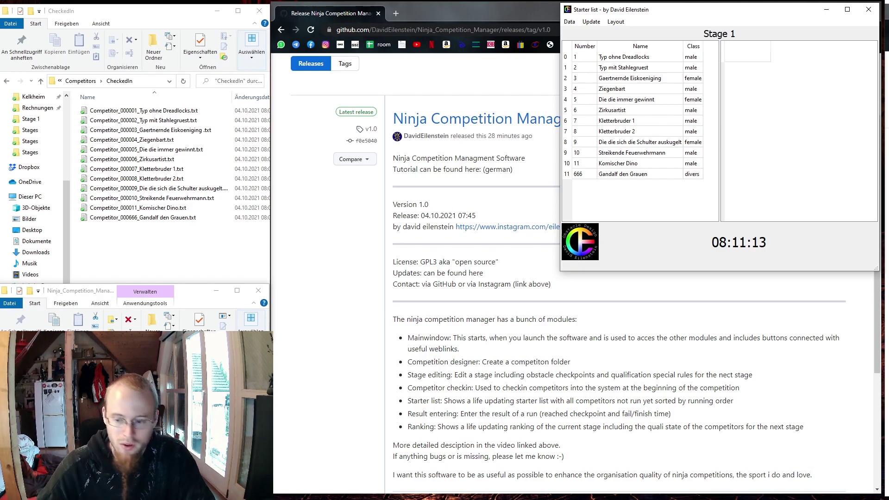
Launch another instance of the Ninja competition manager and load the Awsome_Comp_Demo competition folder
double_click(115, 366)
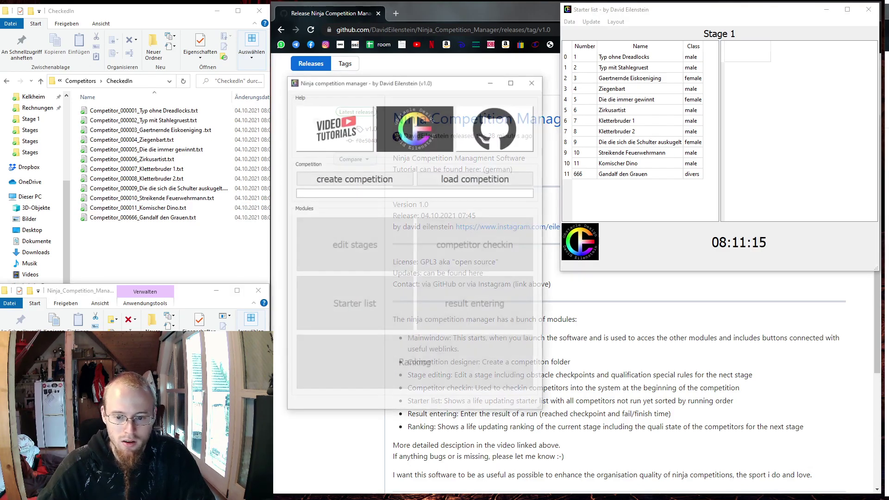
left_click(470, 181)
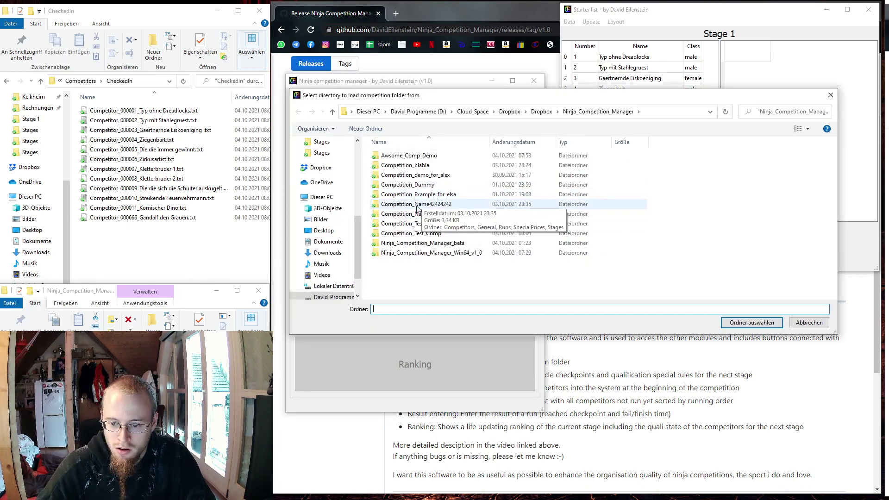
left_click(409, 157)
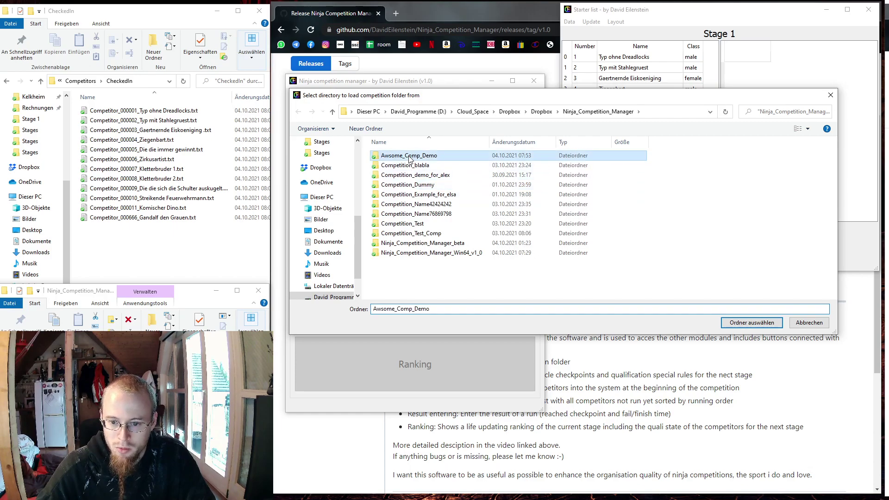
left_click(751, 322)
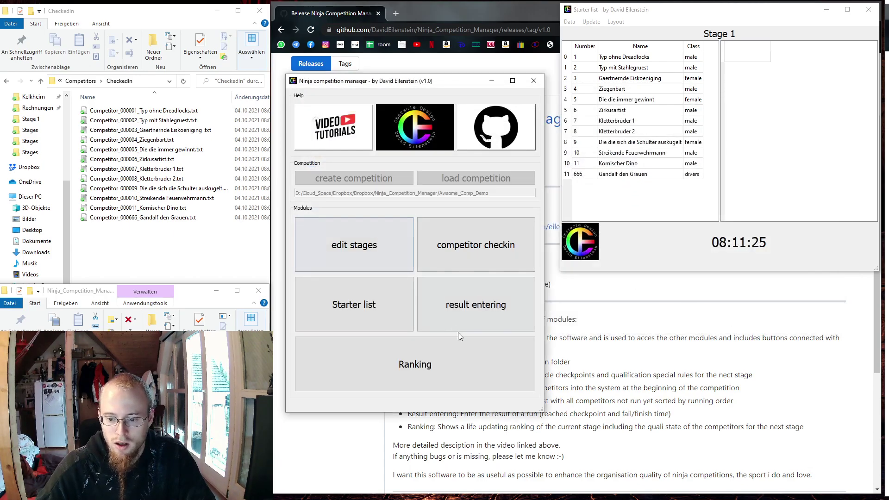
Open the Ranking module with the CheckedIn competitors folder, the Stage 1.txt stage file and a 1-second autoupdate interval
left_click(430, 363)
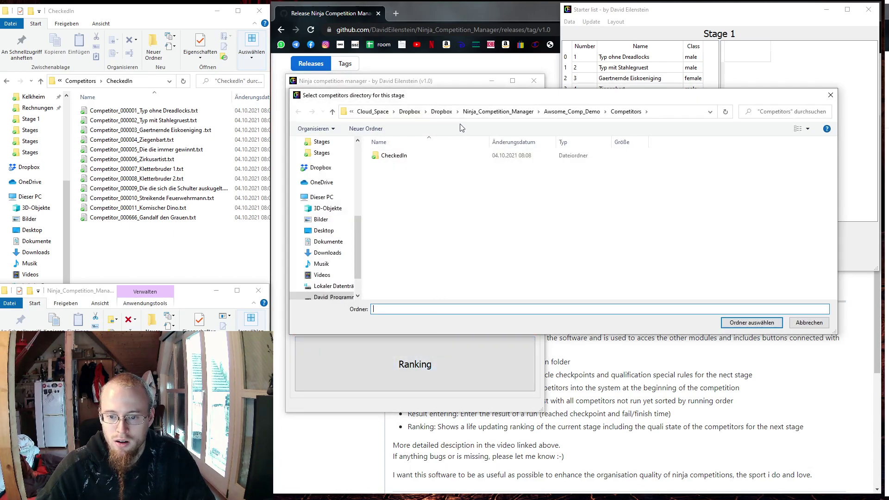
left_click(392, 156)
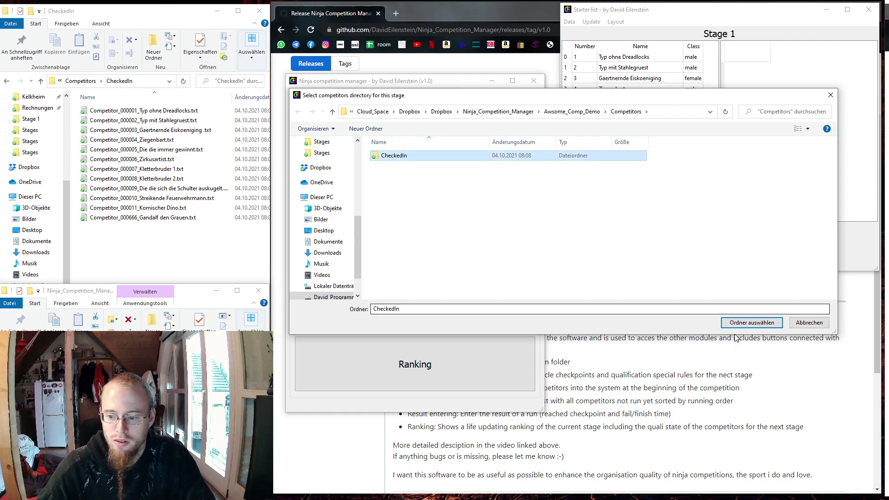
left_click(761, 324)
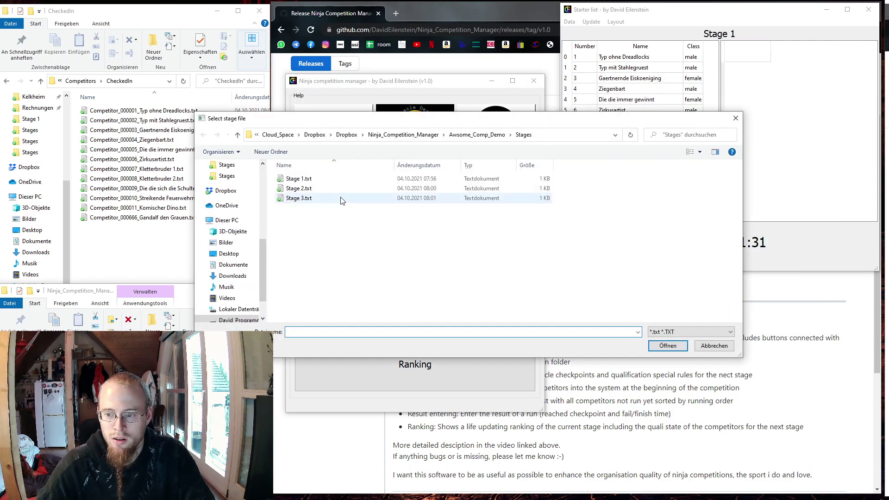
left_click(295, 180)
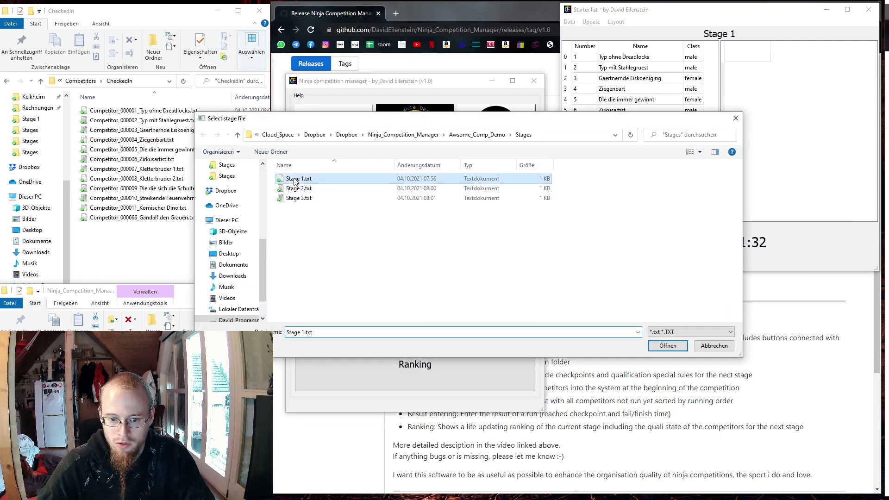
left_click(667, 346)
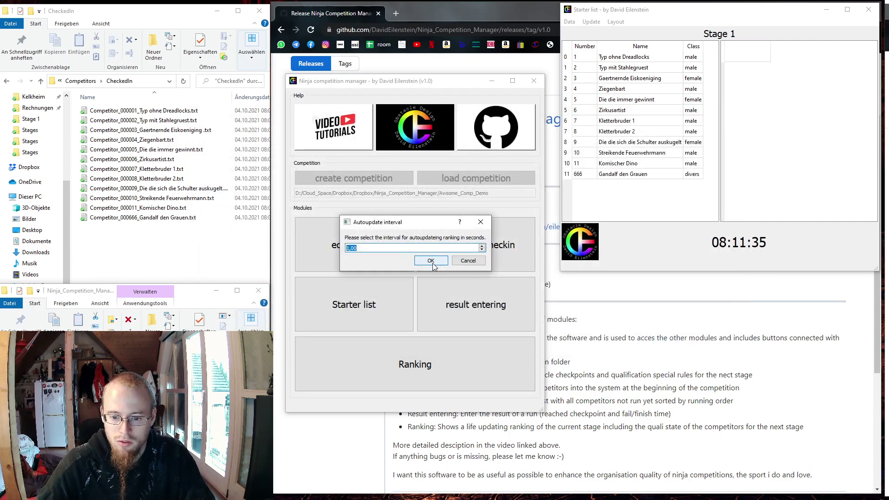
left_click(430, 260)
Arrange the Ranking window directly below a shortened Starter list window, matching its width
left_click_drag(375, 110, 601, 273)
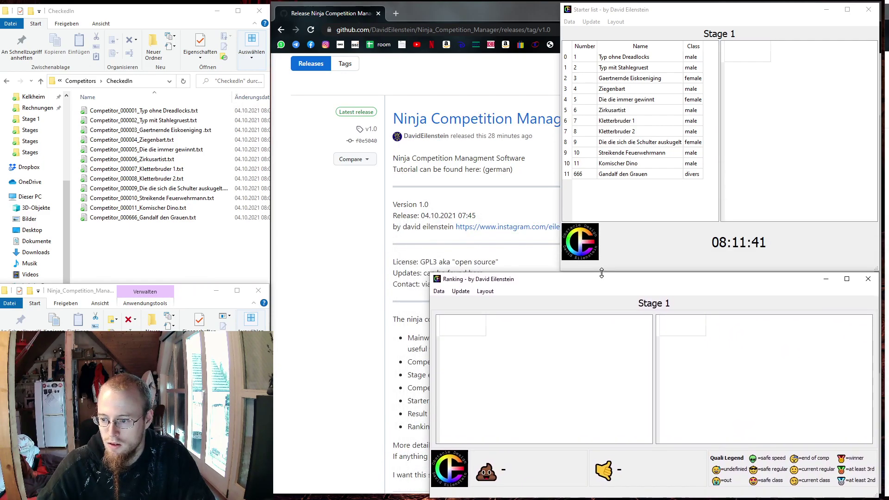
left_click_drag(660, 271, 676, 205)
left_click_drag(659, 274, 666, 205)
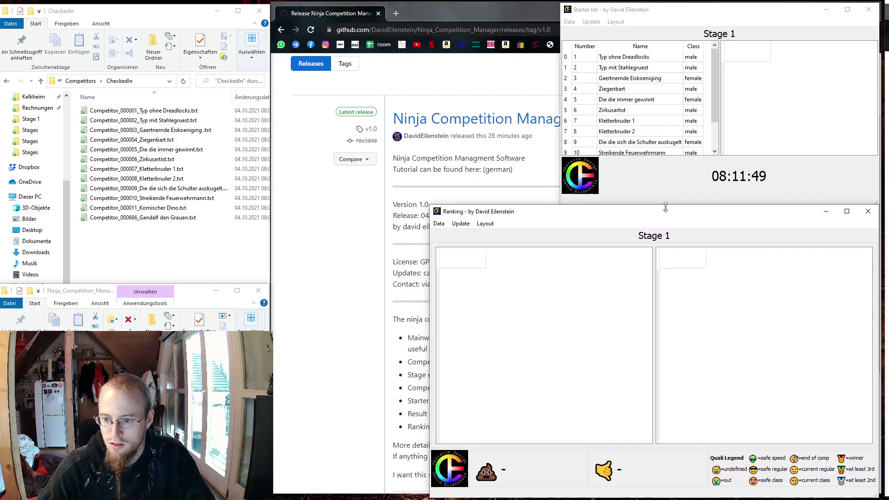
left_click_drag(428, 319, 561, 316)
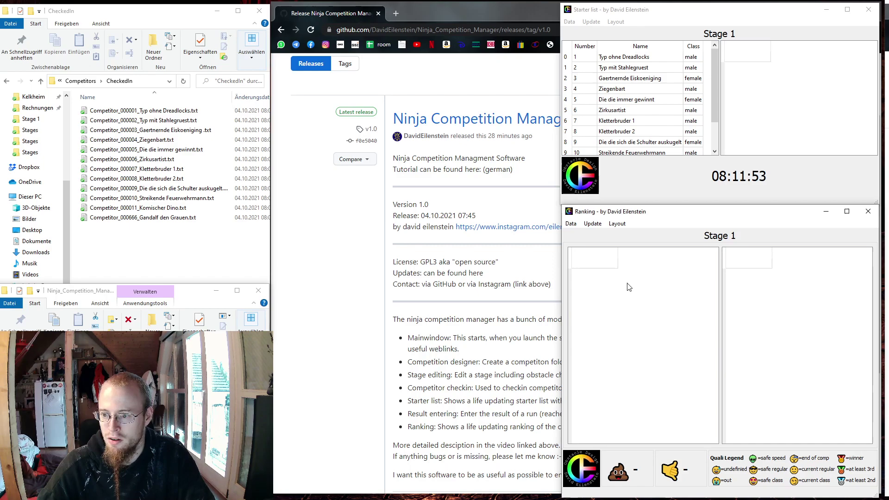
Set the starter list layout to two side-by-side tables with at most 10 rows, and enlarge its window slightly to fit them
left_click(796, 169)
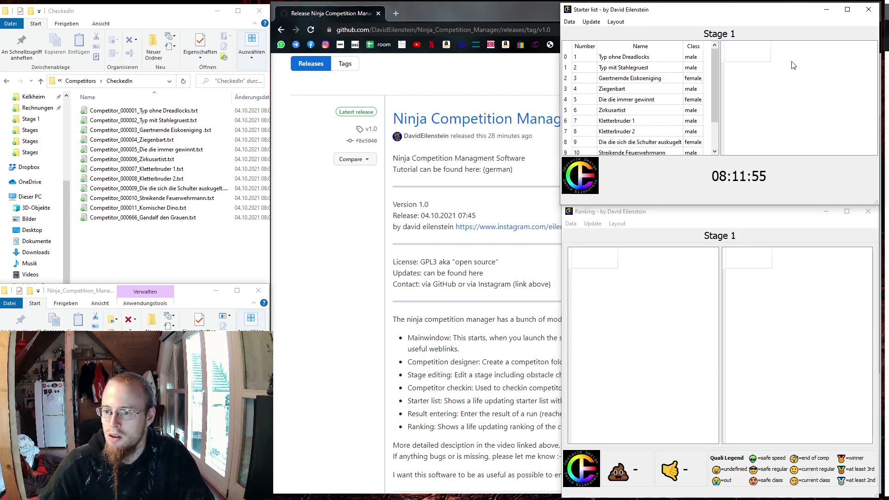
left_click(616, 21)
left_click(625, 32)
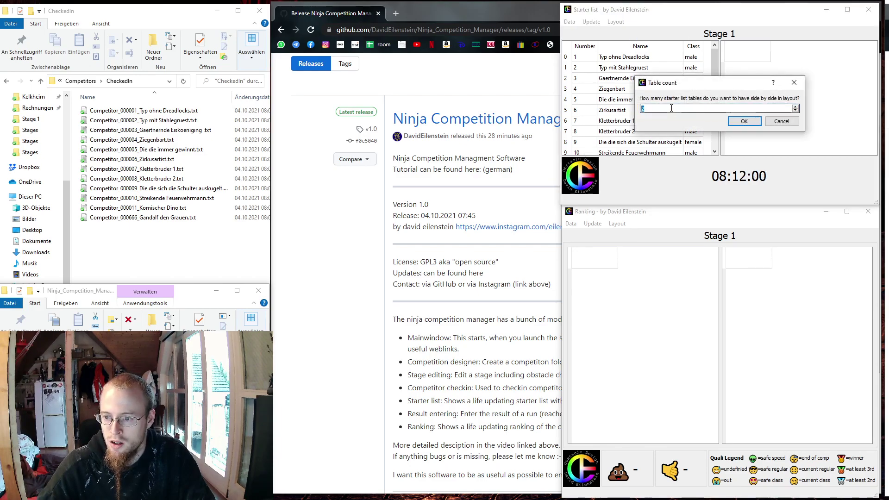
left_click(744, 121)
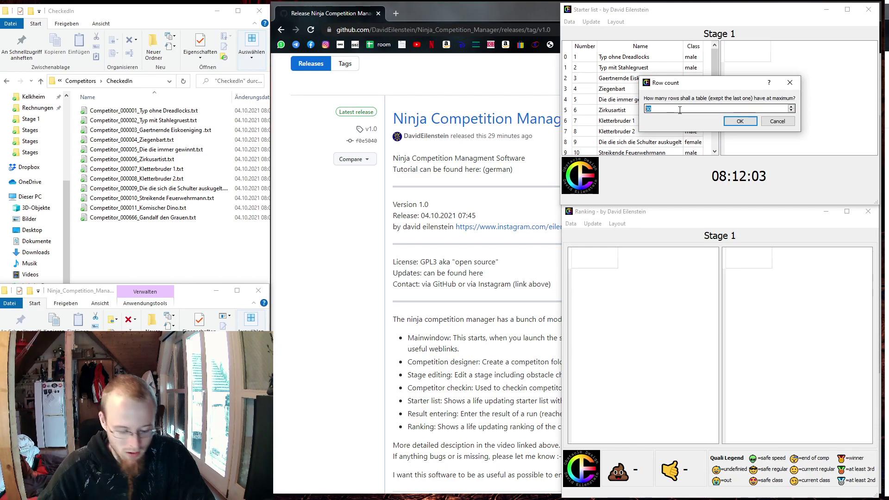
type("1")
left_click(739, 121)
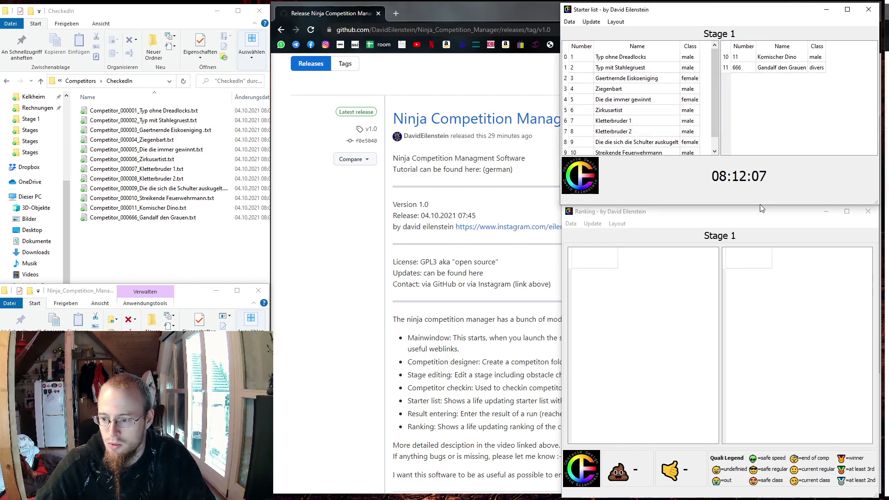
left_click_drag(760, 204, 759, 209)
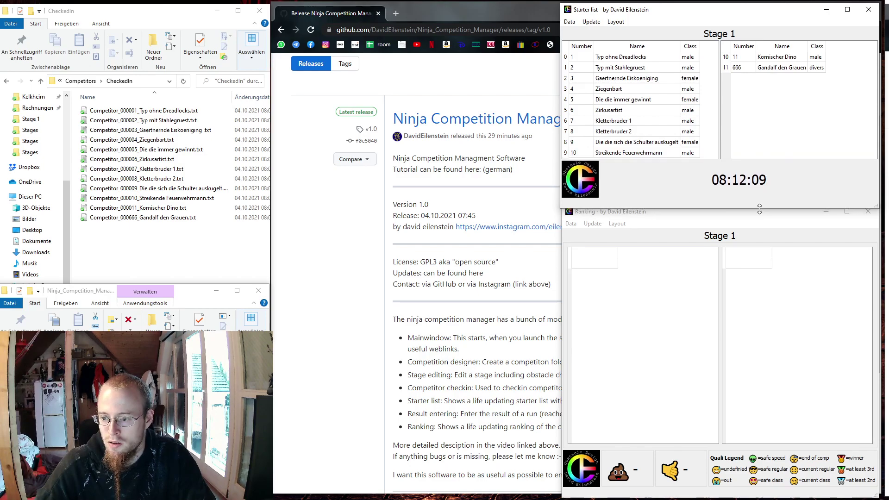
Set the ranking layout to two side-by-side tables with at most 15 rows per table
left_click(738, 225)
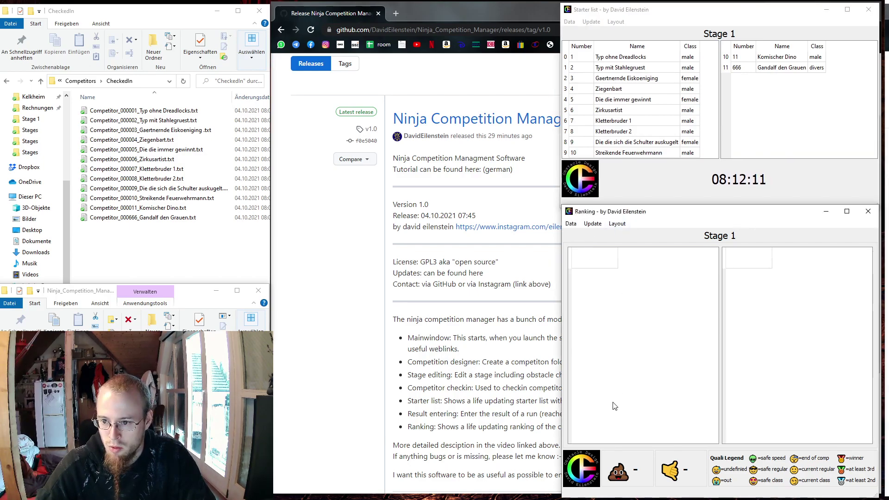
left_click(617, 224)
left_click(623, 236)
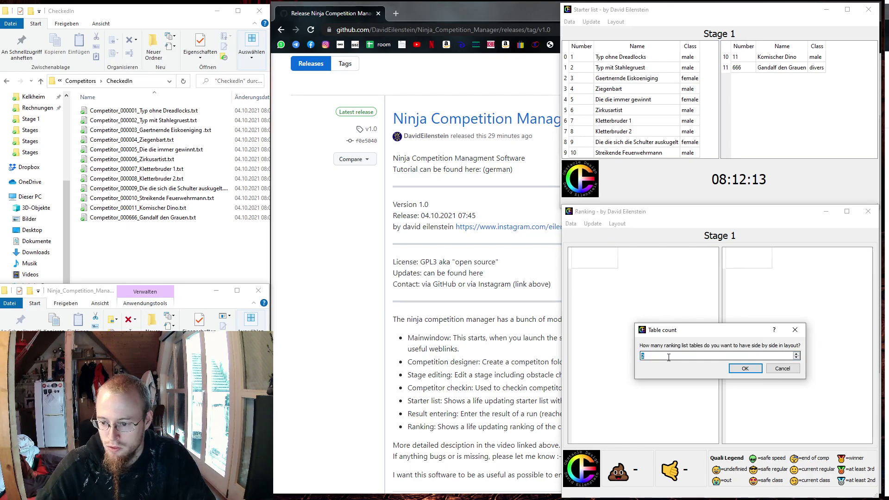
left_click(745, 369)
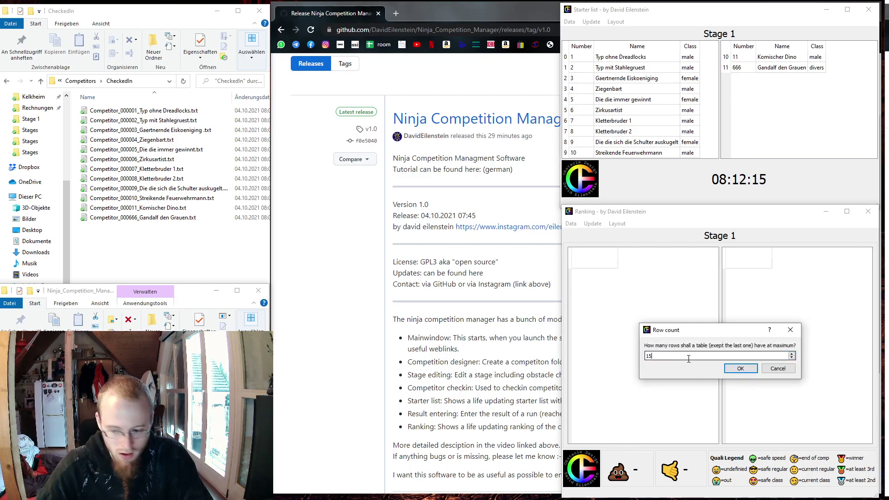
left_click(740, 368)
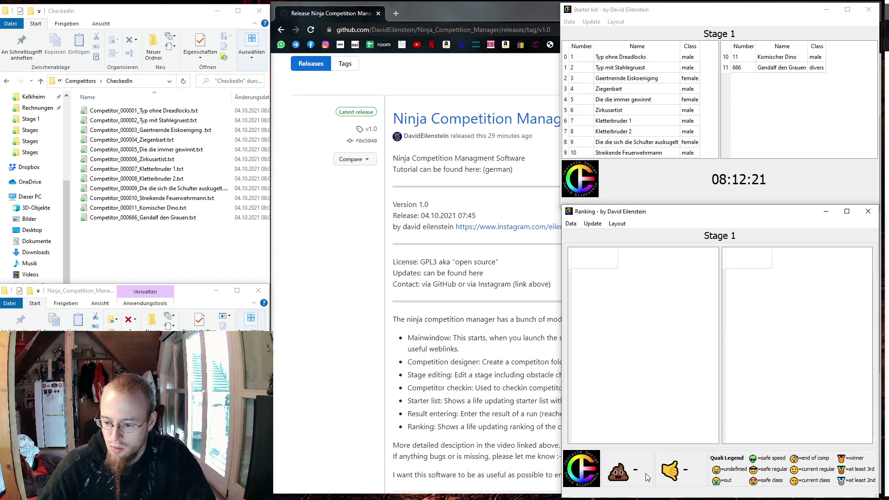
Widen the Ranking and Starter list windows equally to about half the desktop width
left_click_drag(560, 375, 442, 376)
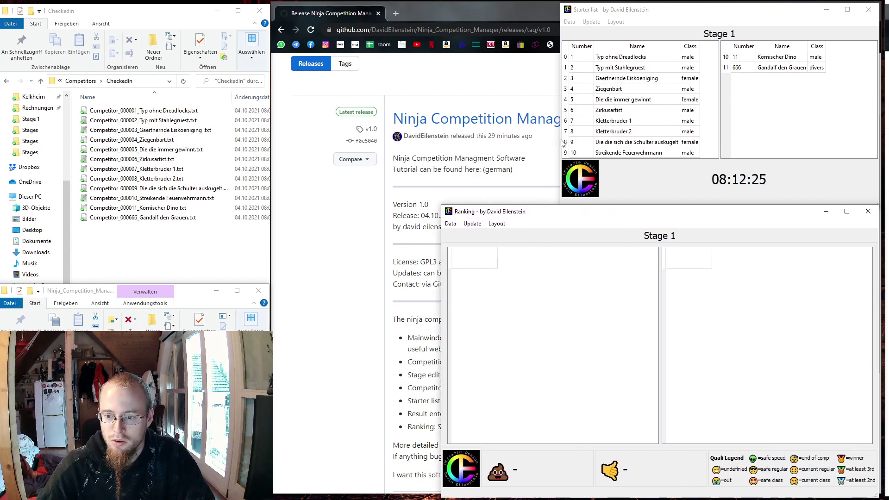
left_click_drag(560, 140, 443, 140)
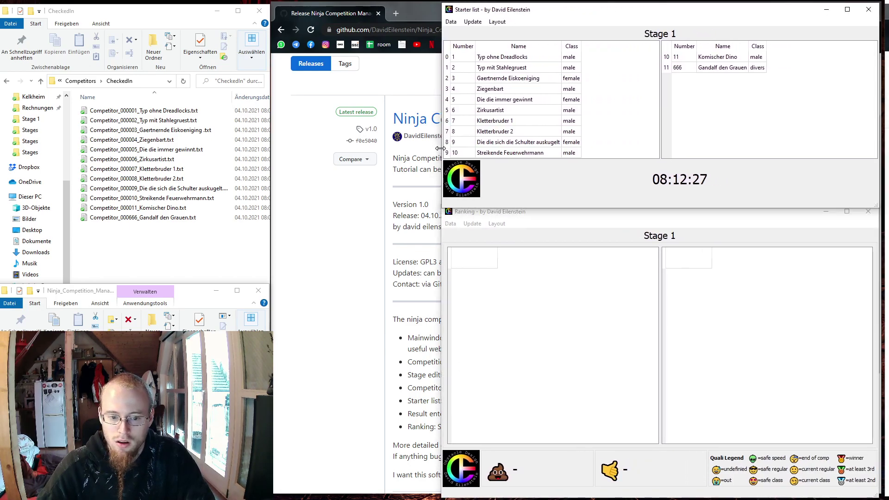
Launch a further Ninja competition manager instance, move it clear of the list windows and load the Awsome_Comp_Demo competition folder
key("alt+Tab")
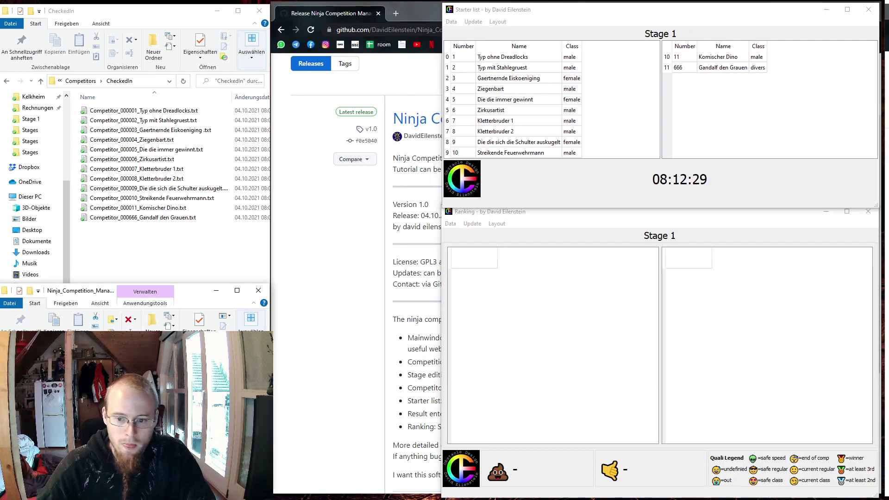
key("alt+Tab")
left_click_drag(408, 83, 283, 79)
left_click(333, 174)
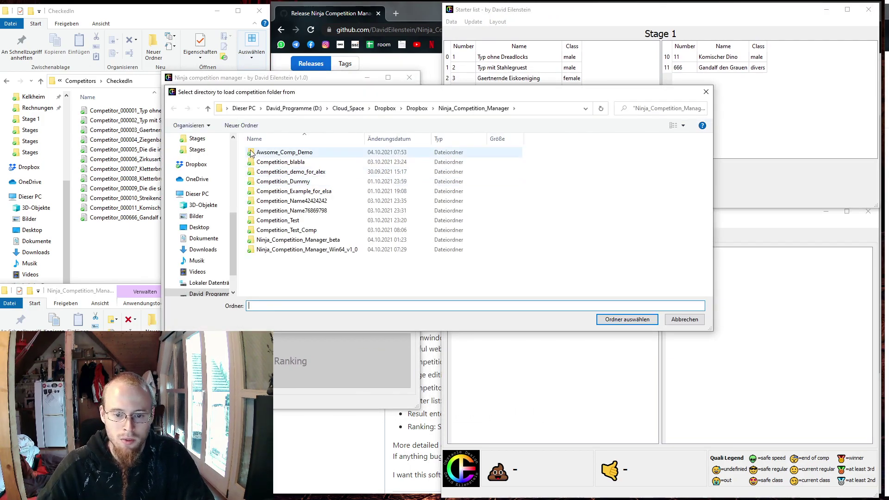
left_click(290, 155)
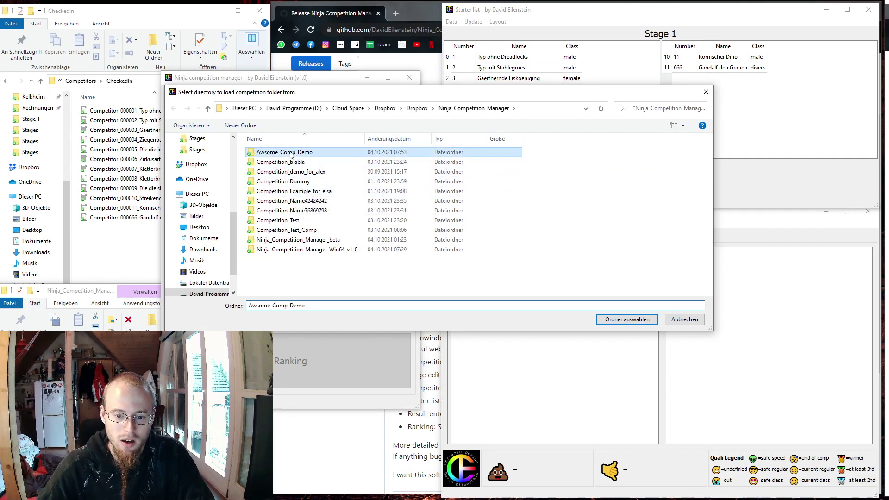
left_click(628, 320)
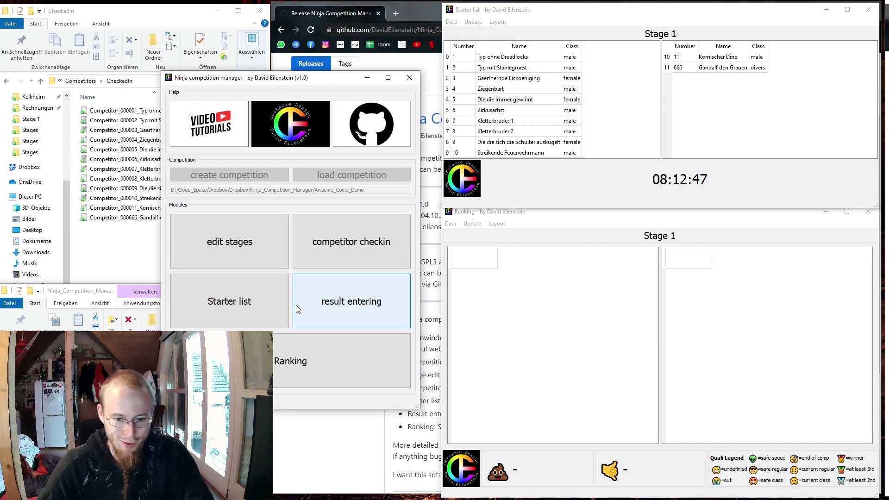
Open the result entering module with the CheckedIn competitors folder and Stage 1.txt, and place its window in the desktop's lower-left area
left_click(334, 306)
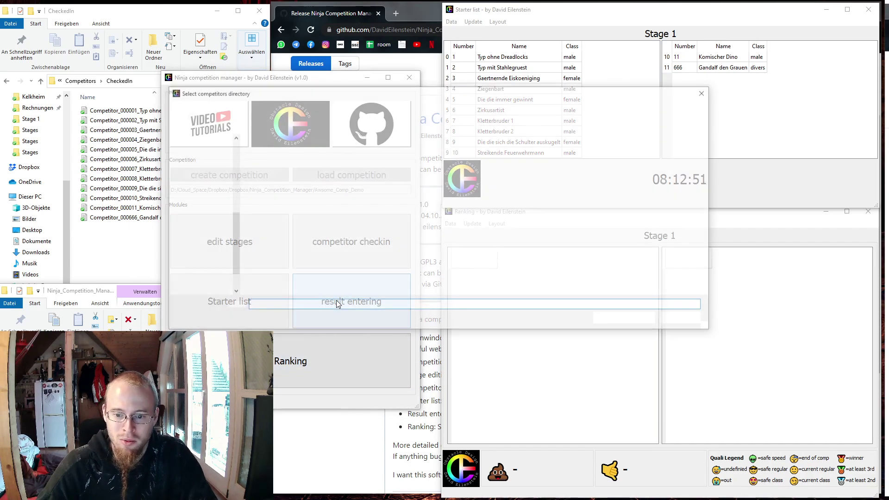
left_click(275, 157)
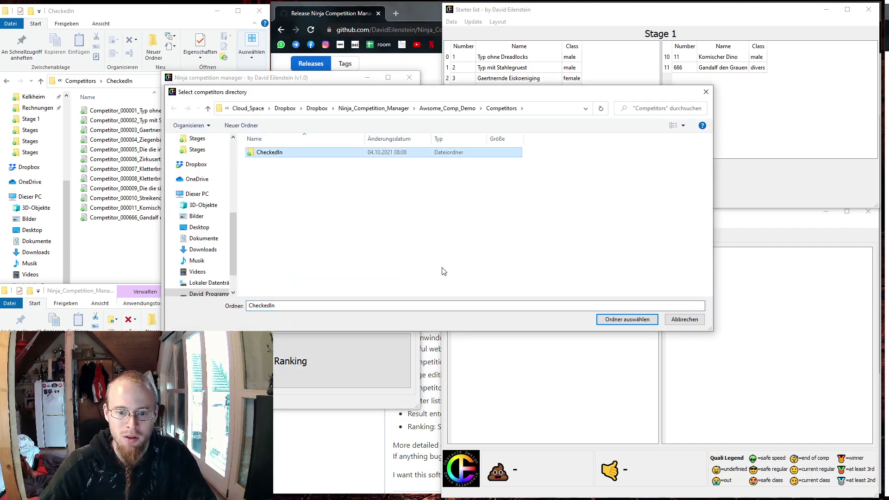
left_click(626, 320)
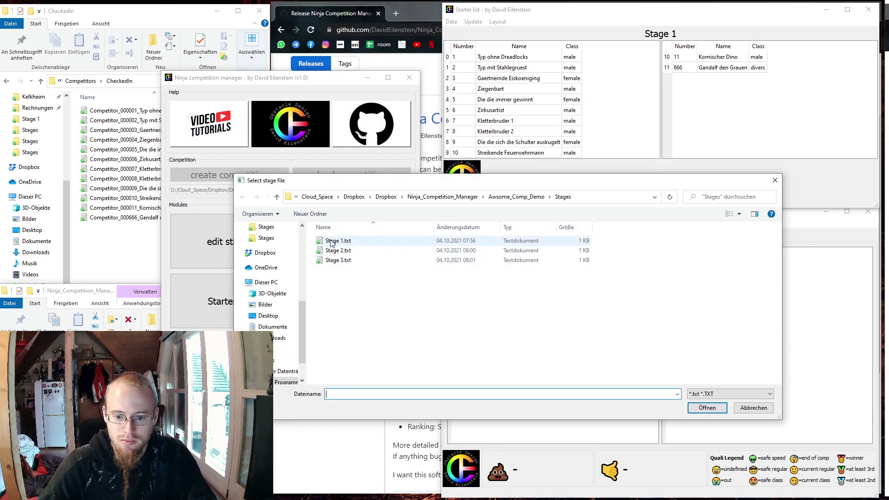
left_click(333, 241)
left_click(711, 410)
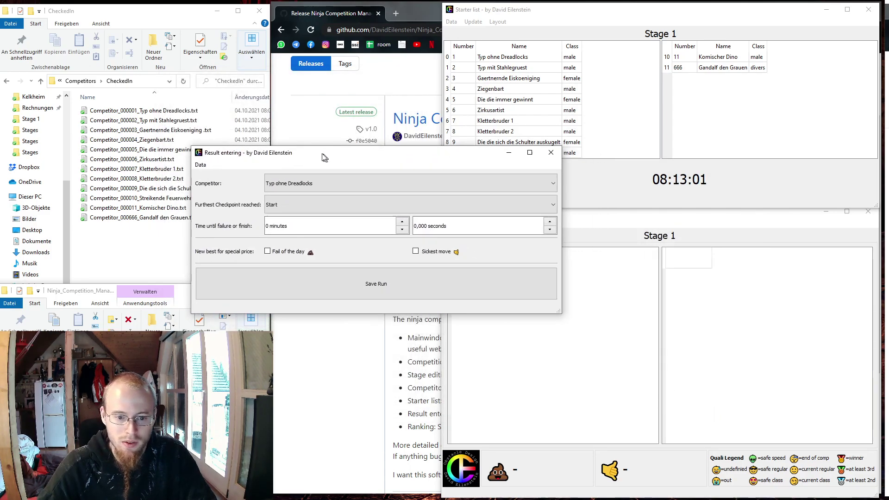
left_click_drag(324, 158, 194, 155)
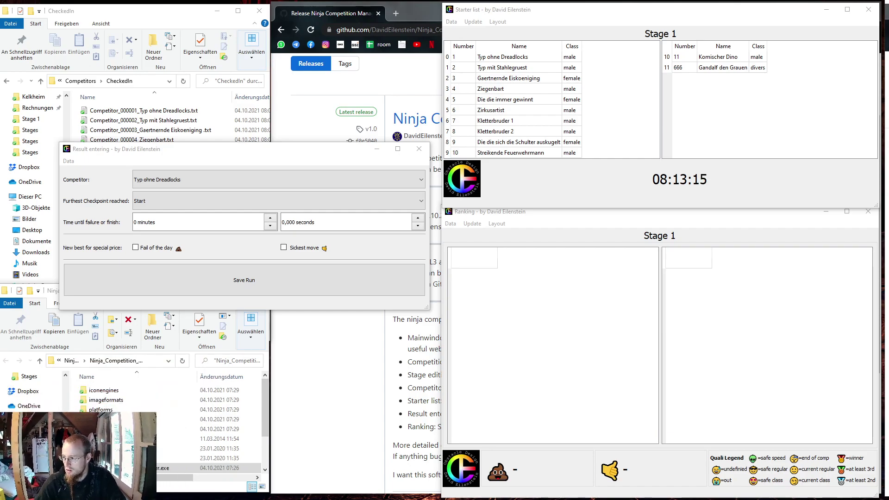
left_click_drag(206, 154, 192, 296)
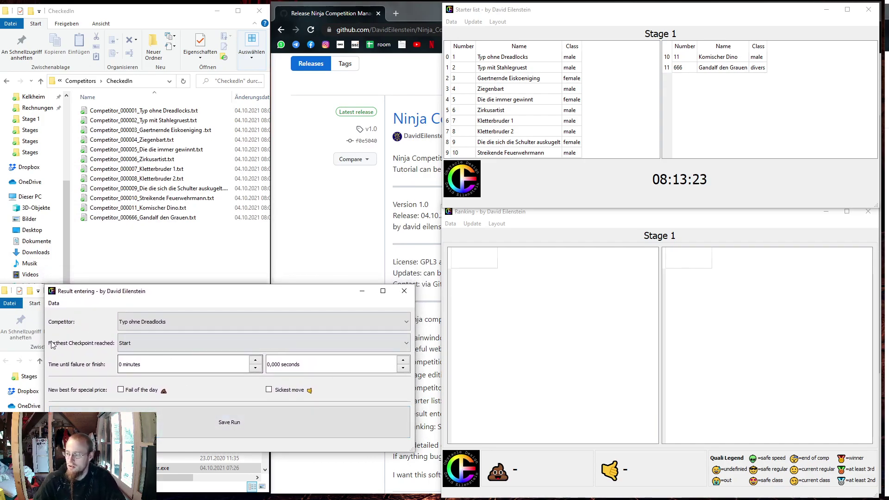
Go up to the Awsome_Comp_Demo folder in the file browser and shorten its window so it ends just above the Result entering window
left_click(89, 82)
left_click(90, 82)
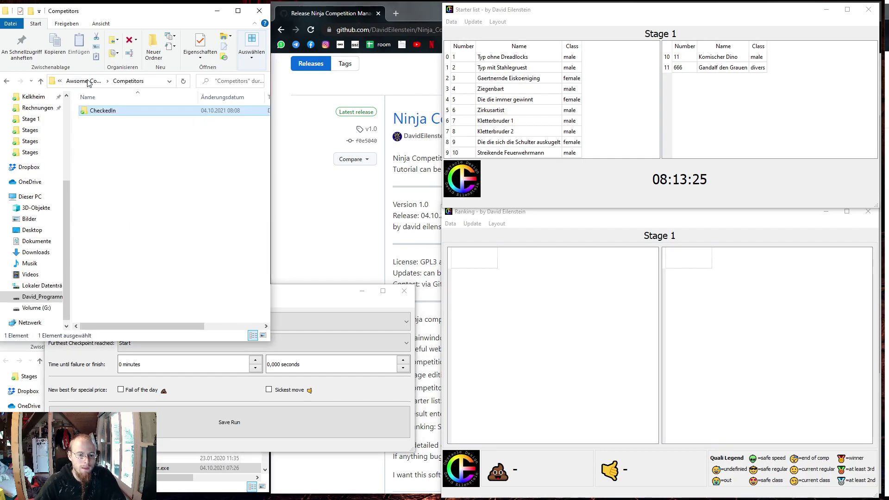
left_click(81, 82)
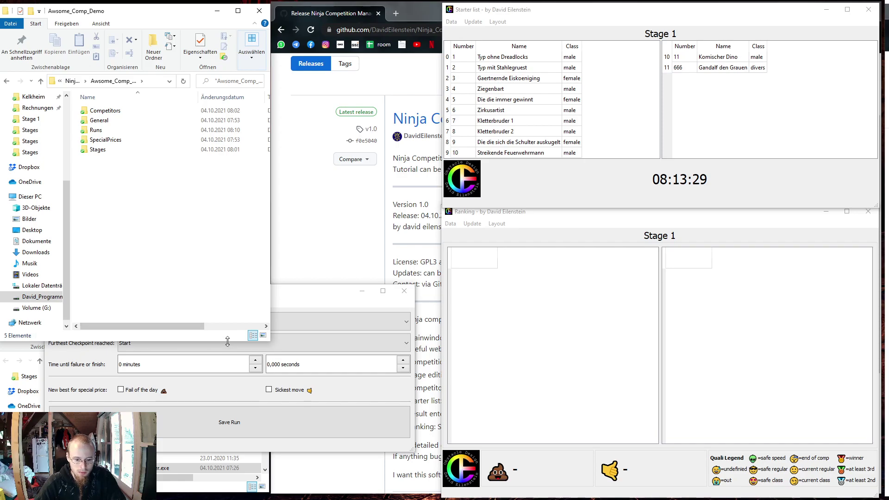
left_click_drag(224, 341, 214, 285)
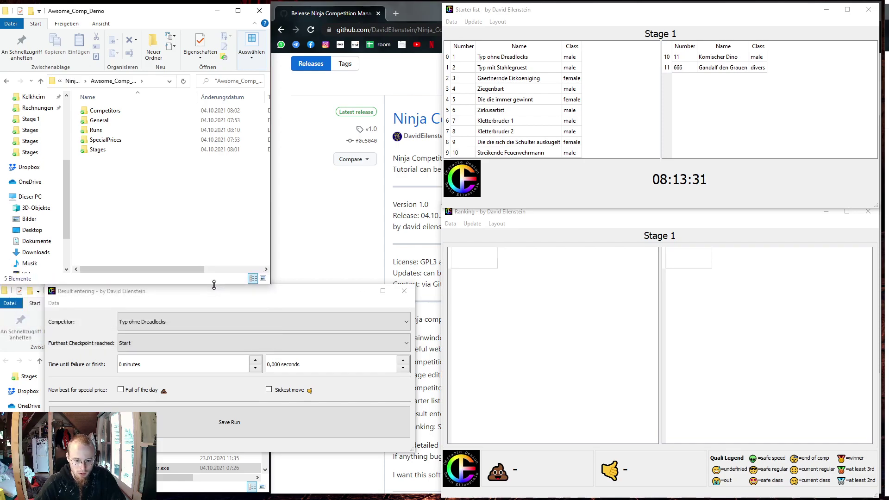
left_click(232, 298)
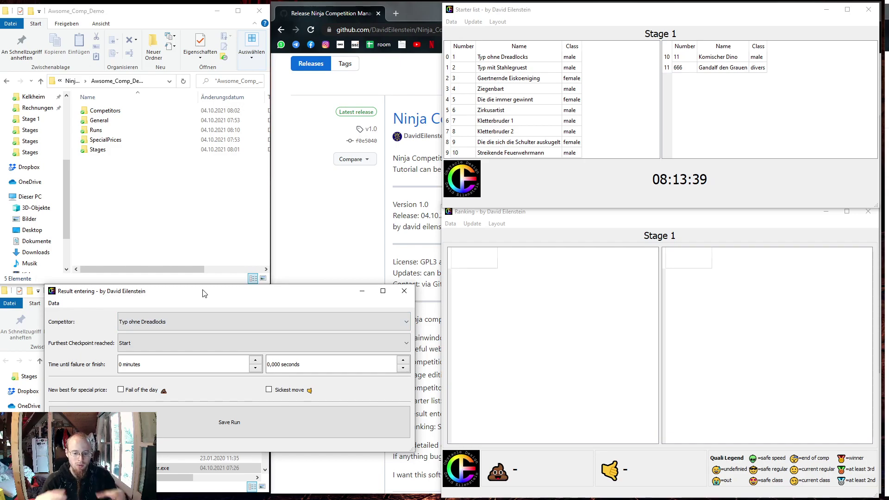
Try selecting the third competitor for result entry, and switch back to the first competitor in the list
left_click(180, 320)
scroll(194, 357, "down", 1)
scroll(194, 358, "up", 1)
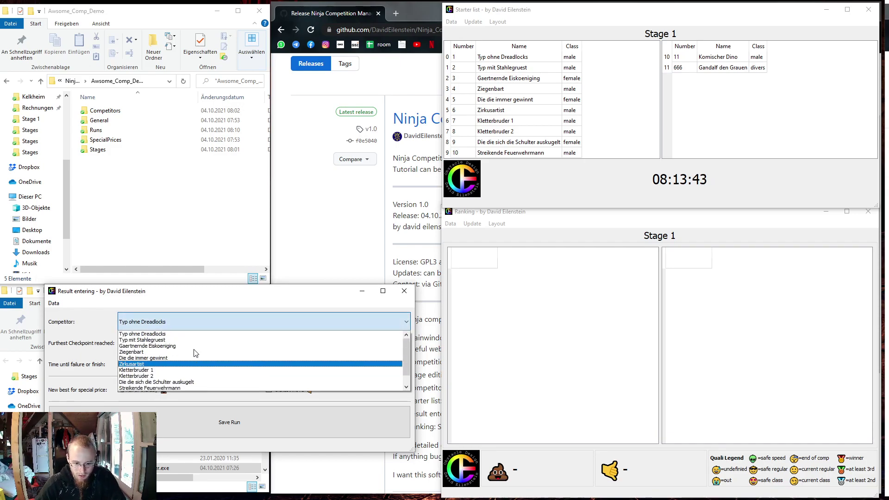
left_click(186, 347)
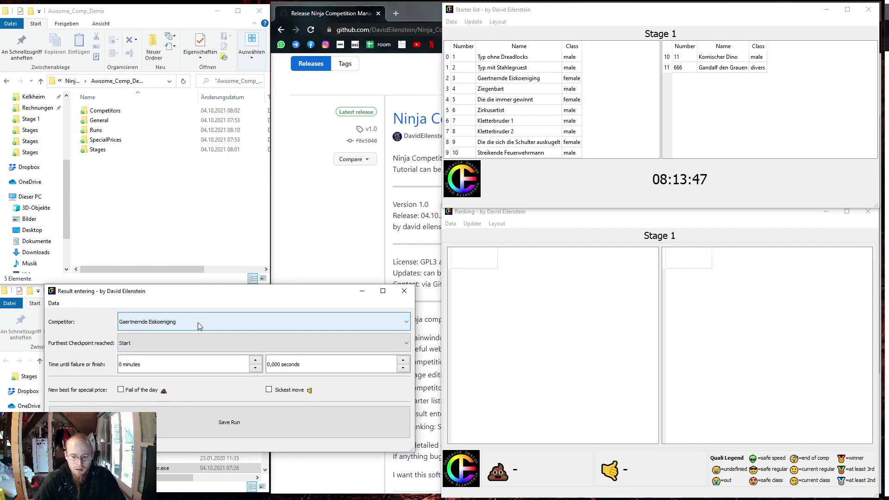
left_click(199, 323)
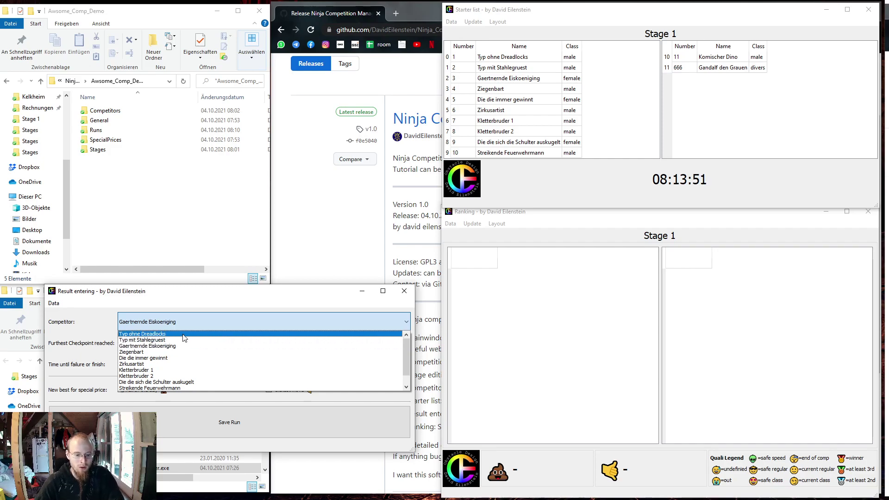
left_click(183, 334)
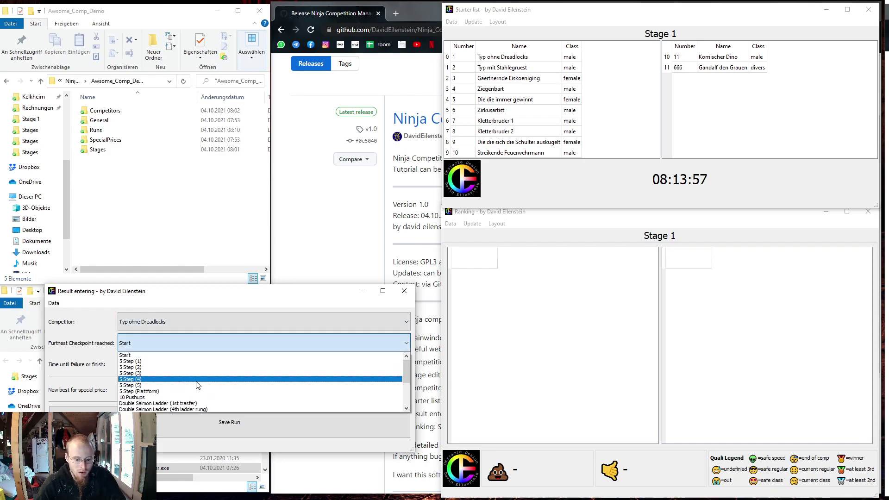
Save the first competitor's run with Slackline as furthest checkpoint, 2 minutes 15 seconds, flagged as Fail of the day
scroll(199, 382, "down", 2)
scroll(198, 382, "down", 1)
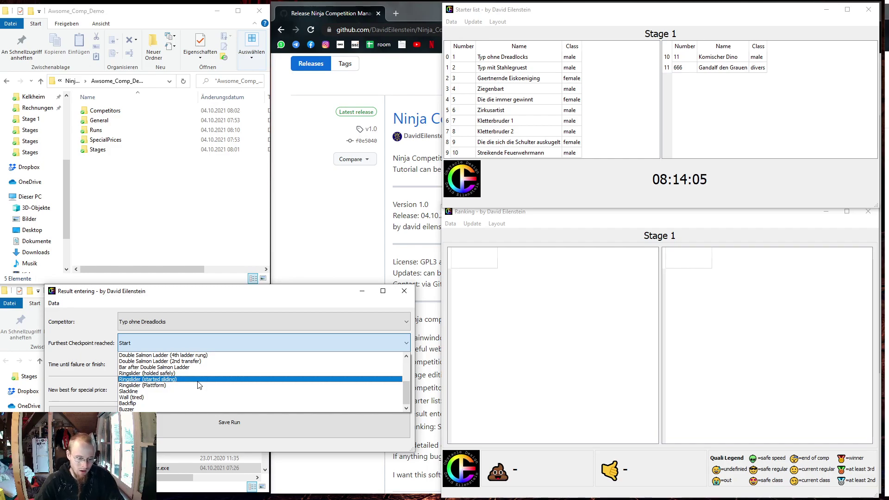
left_click(176, 393)
left_click(162, 368)
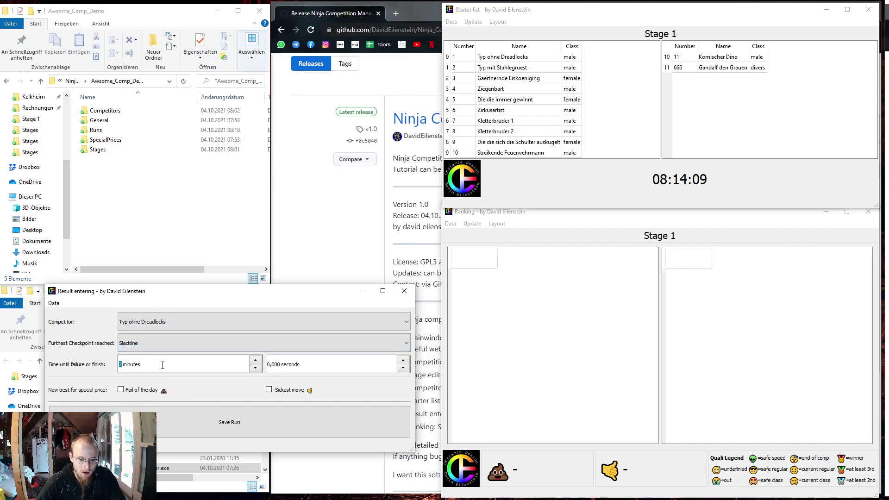
left_click(290, 367)
scroll(289, 366, "up", 10)
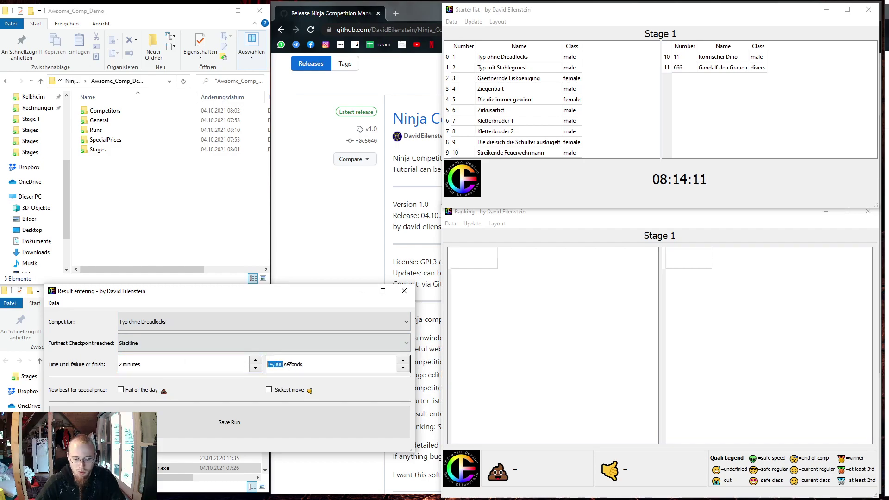
left_click(293, 365)
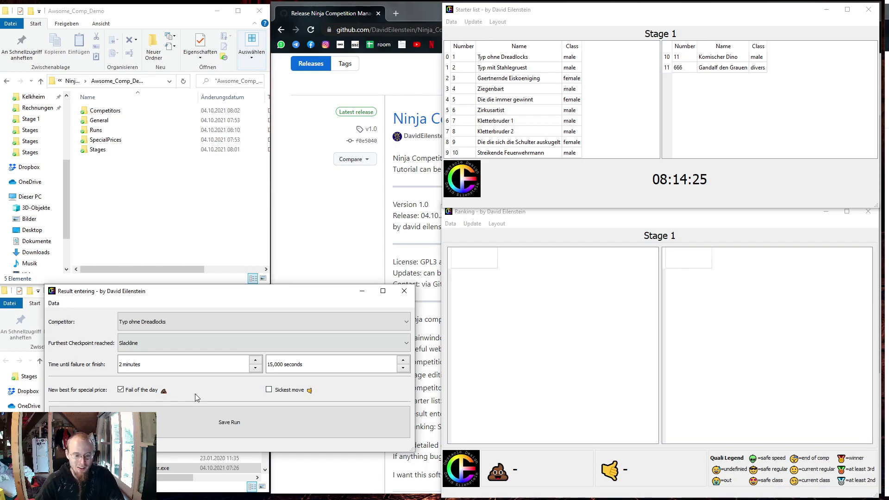
left_click(200, 426)
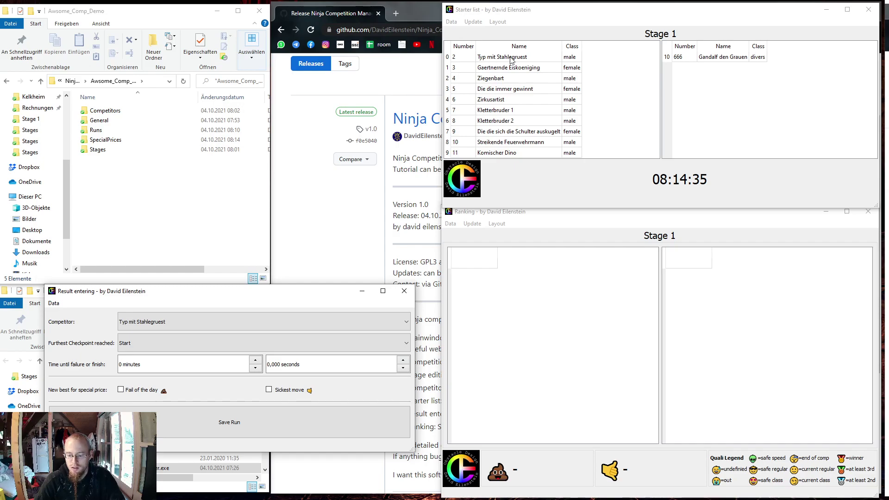
Turn on automatic updating for the Stage 1 ranking
left_click(561, 225)
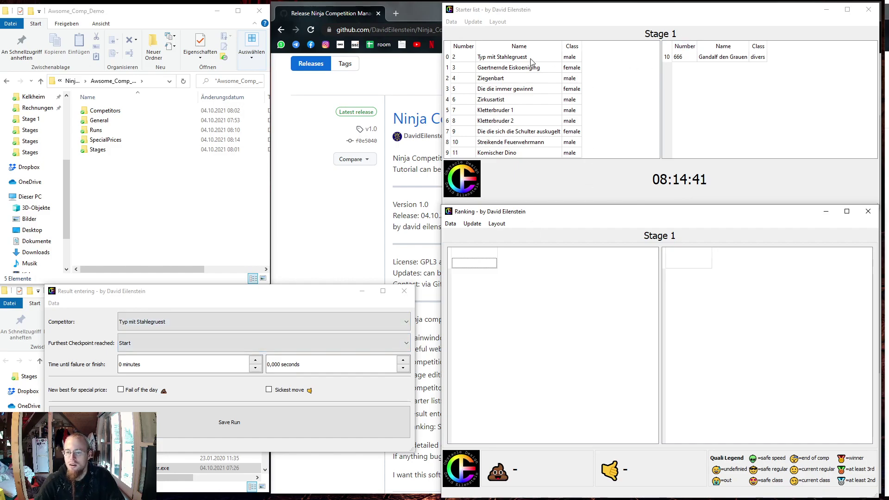
left_click(472, 223)
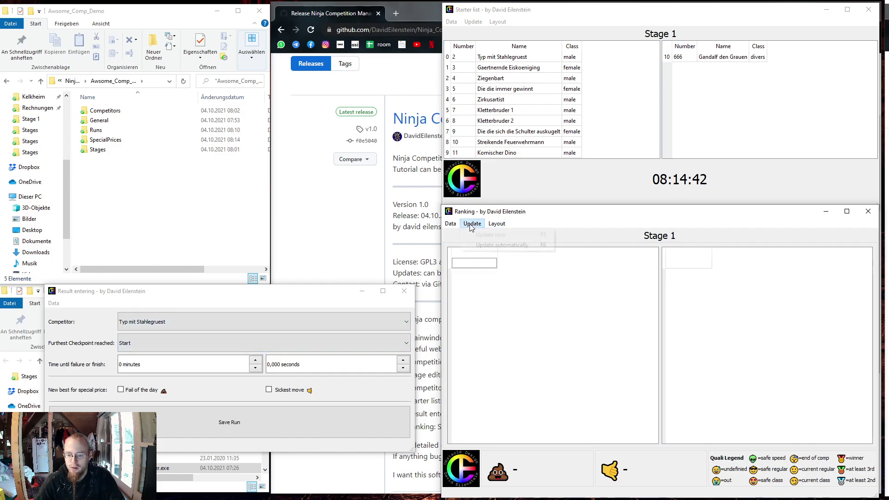
left_click(493, 244)
left_click(676, 369)
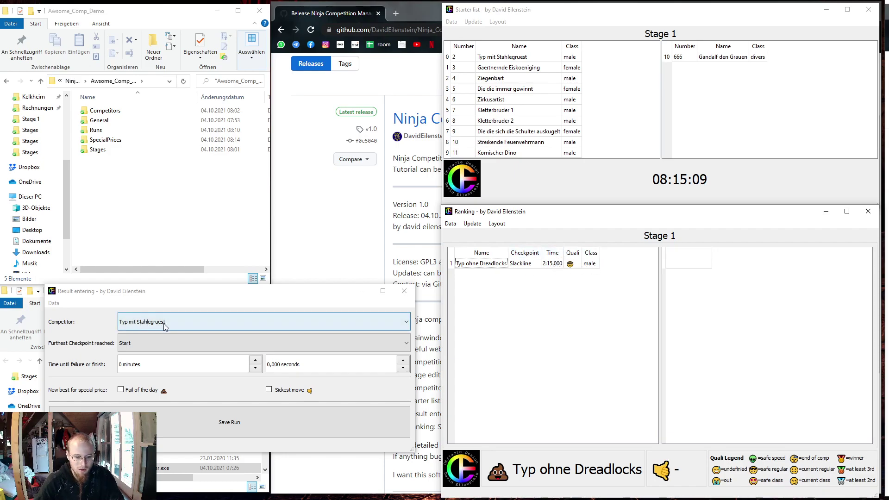
Save the second competitor's run with Ringslider (Plattform) as furthest checkpoint and a time of 1 minute 5 seconds
left_click(172, 346)
left_click(152, 370)
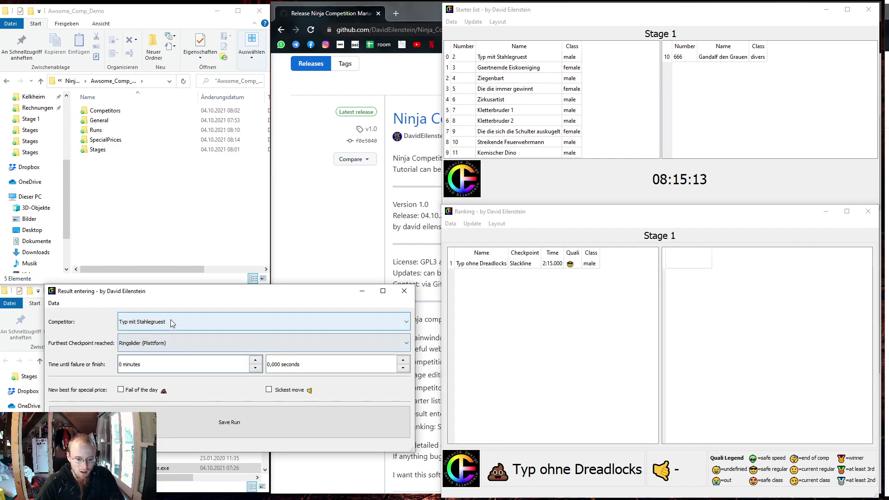
left_click(166, 365)
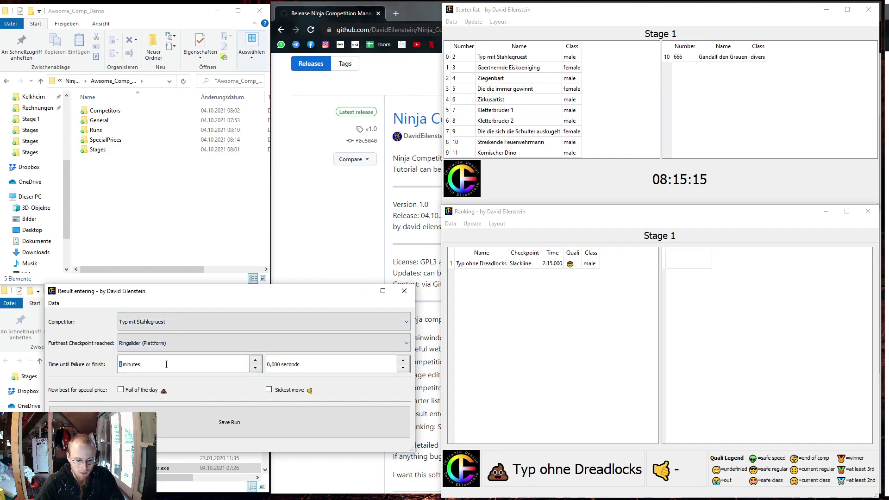
key("Tab")
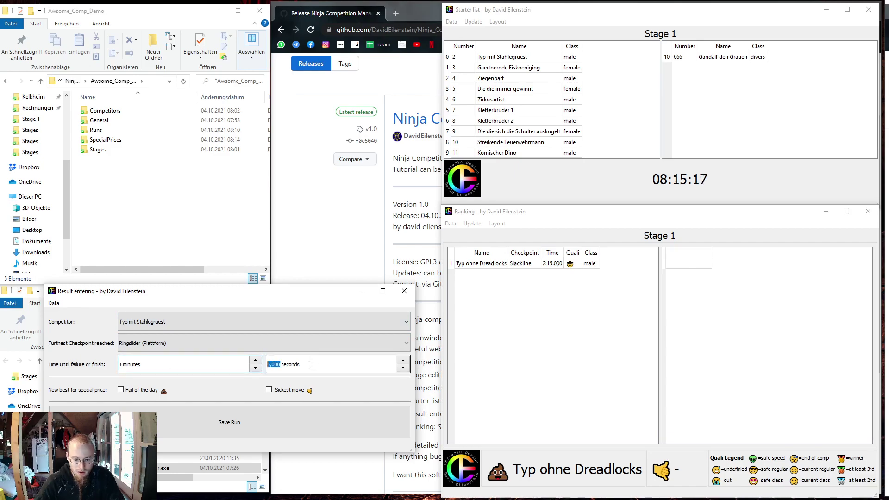
type("5")
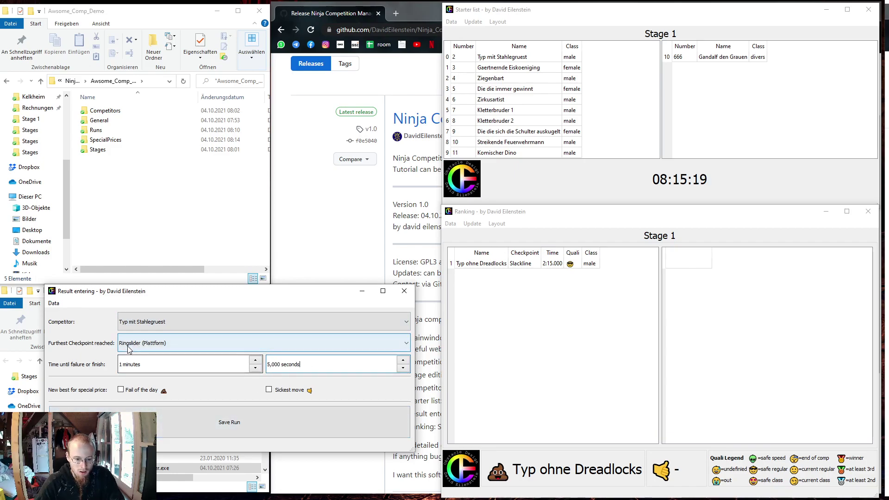
left_click(227, 424)
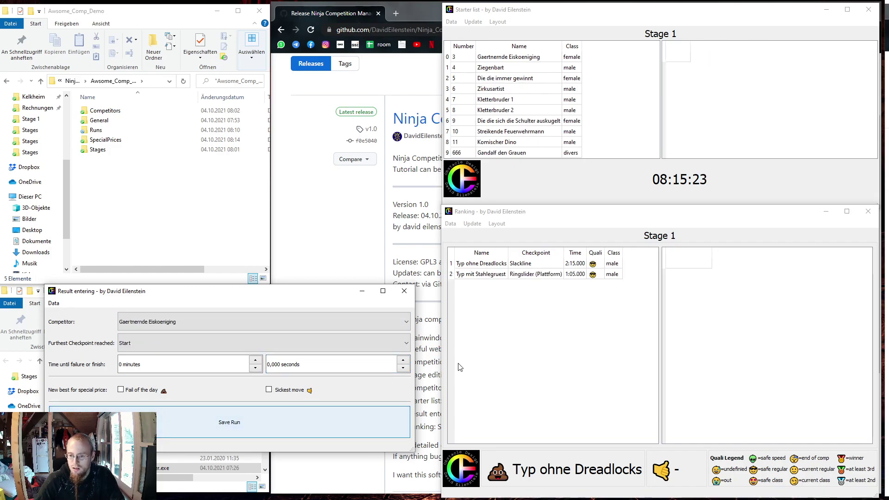
Save the third competitor's run with Backflip as furthest checkpoint, 4 minutes 3 seconds, flagged as Fail of the day
left_click(168, 326)
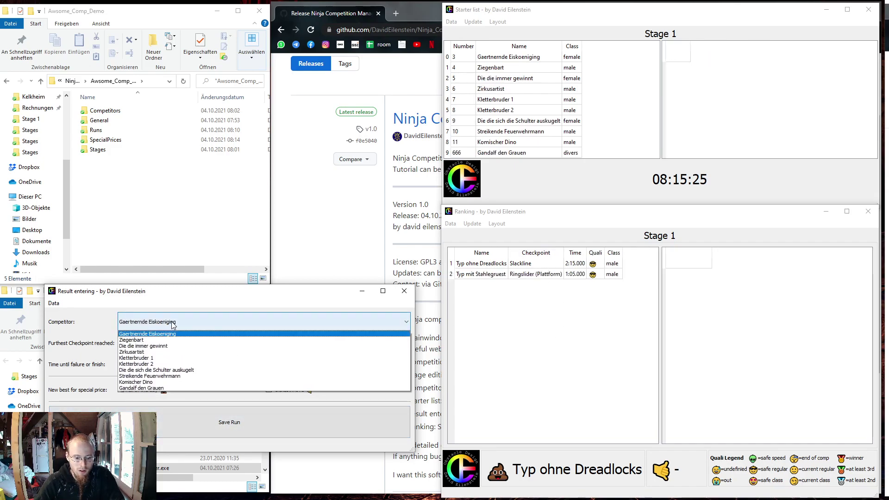
left_click(182, 323)
left_click(165, 343)
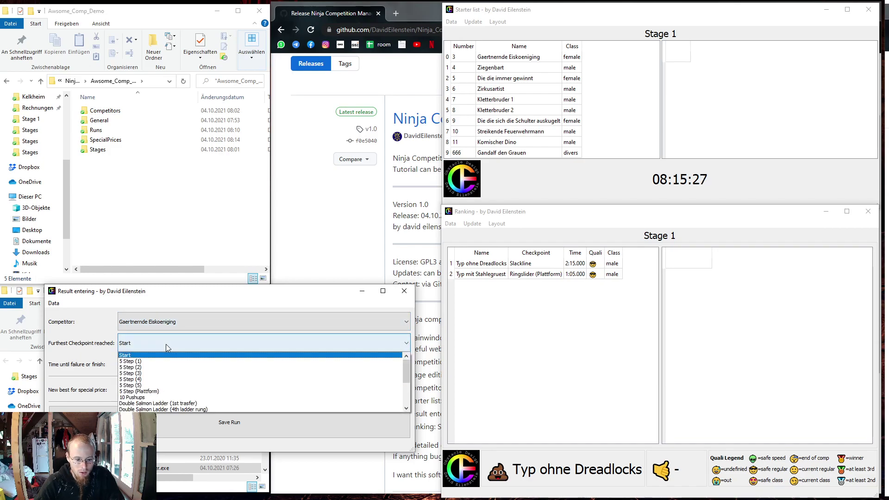
scroll(173, 387, "down", 3)
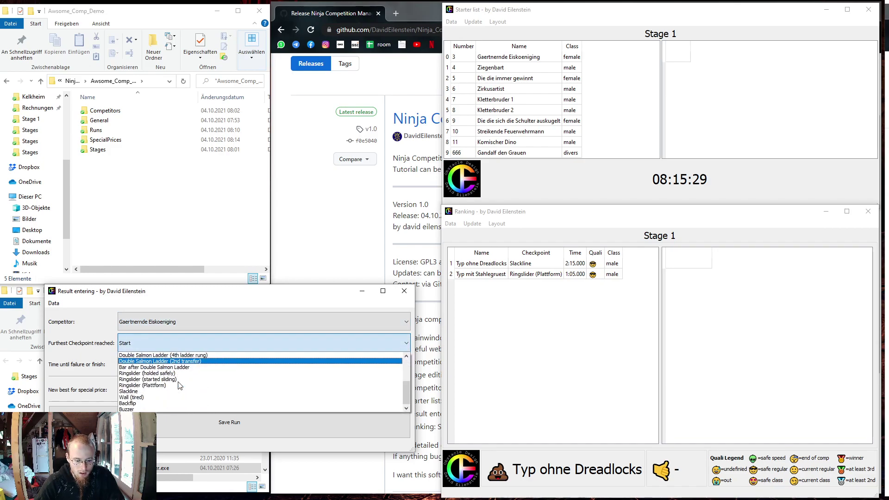
left_click(152, 404)
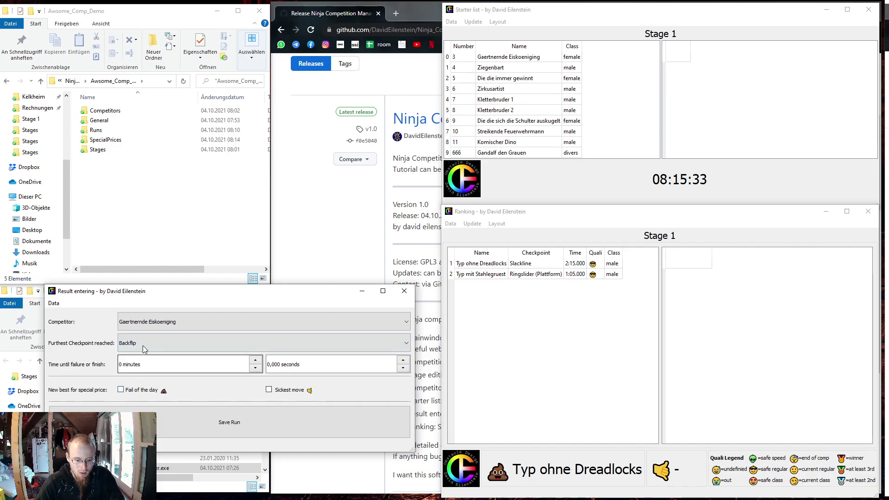
left_click(160, 366)
scroll(161, 367, "up", 4)
scroll(290, 361, "up", 3)
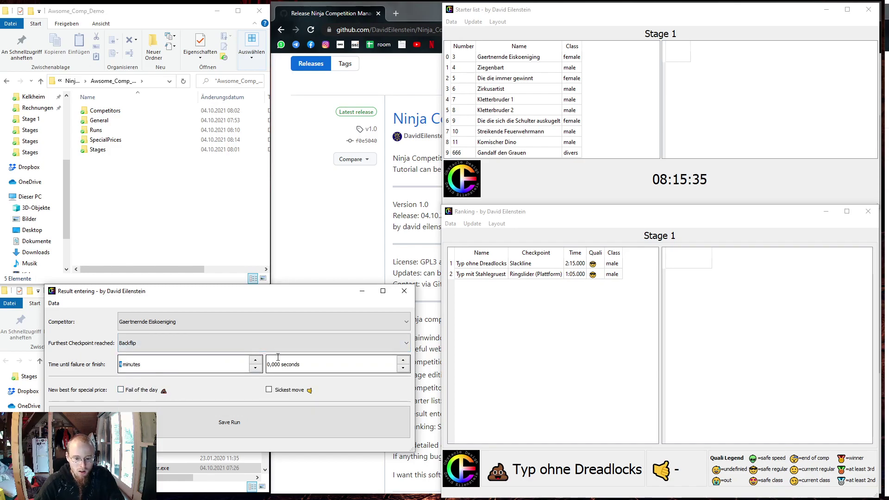
left_click(316, 364)
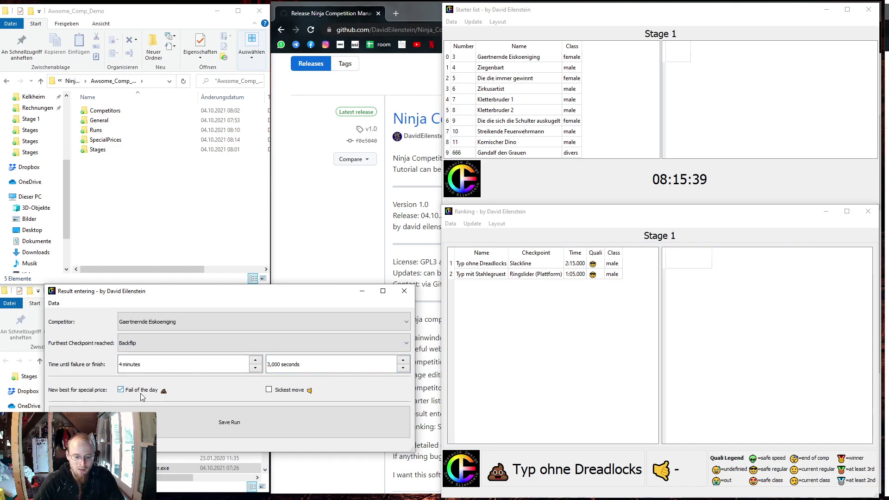
left_click(198, 423)
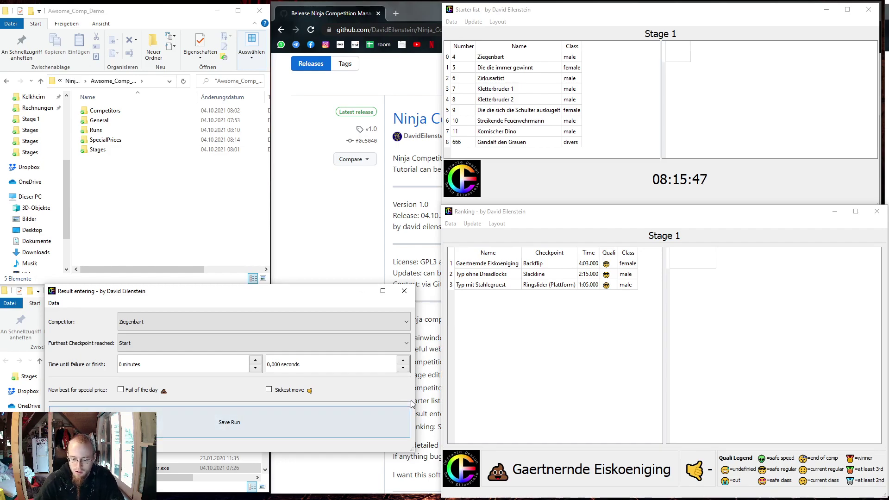
Narrow the Result entering window and move it up, widening Ranking and Starter list to about two-thirds of the desktop width
left_click_drag(415, 396, 277, 397)
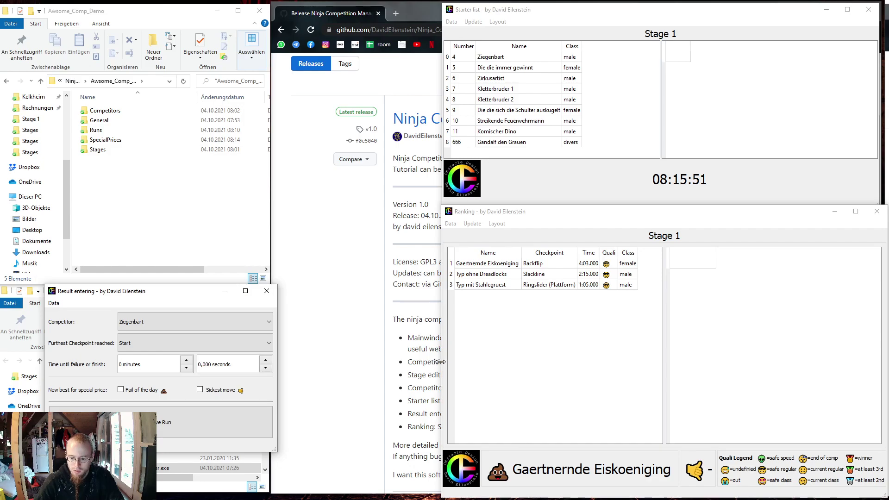
left_click_drag(440, 362, 279, 362)
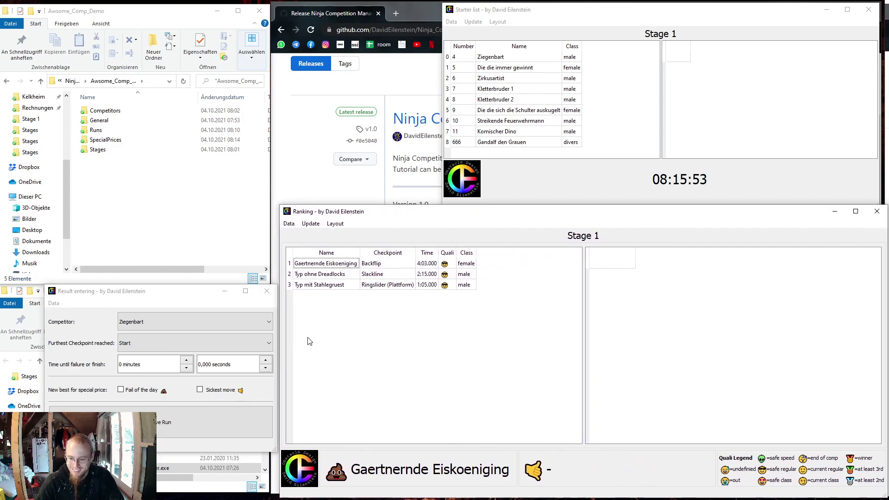
left_click_drag(443, 157, 277, 152)
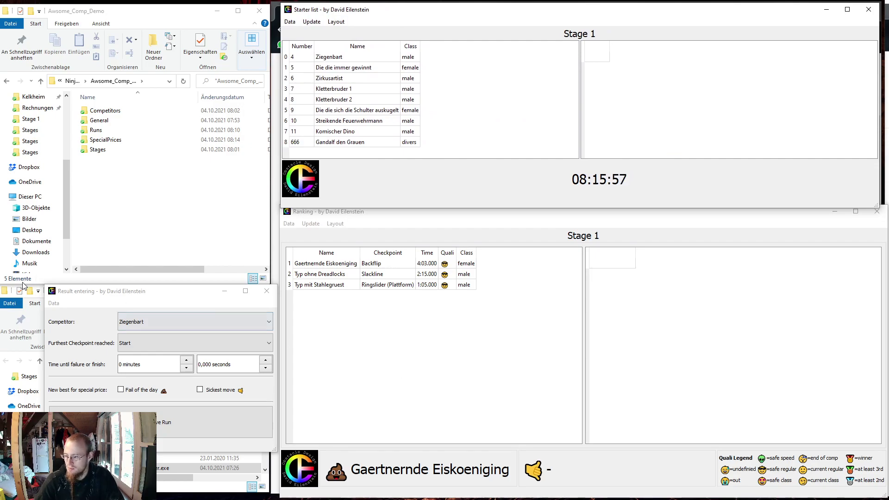
left_click_drag(163, 292, 147, 233)
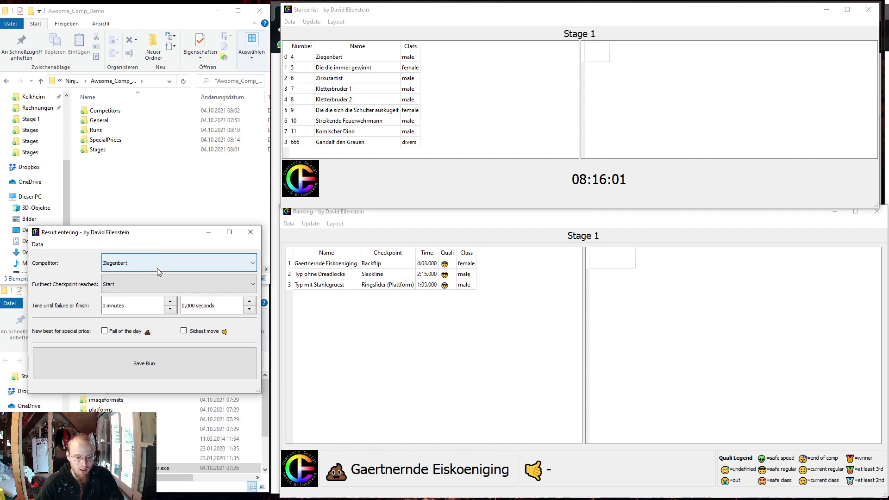
Save the fourth competitor's run with Buzzer as furthest checkpoint and a time of 5 minutes 17 seconds
left_click(143, 284)
scroll(151, 307, "down", 10)
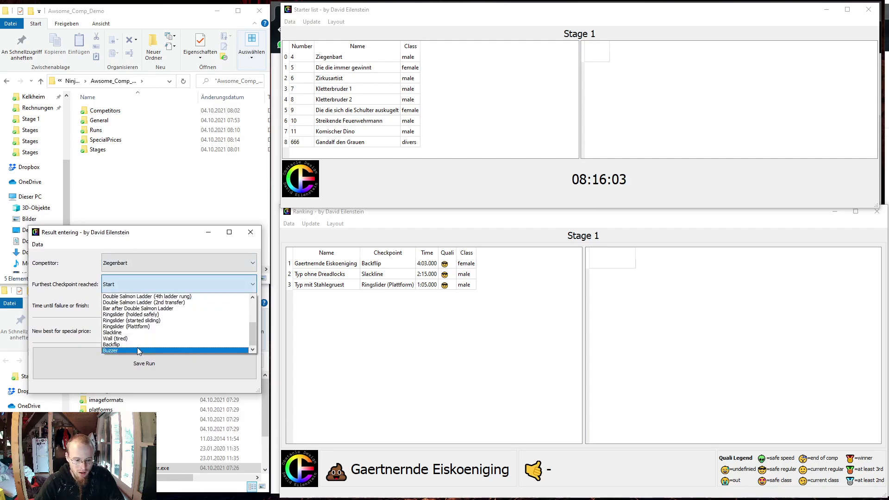
left_click(139, 348)
left_click(144, 301)
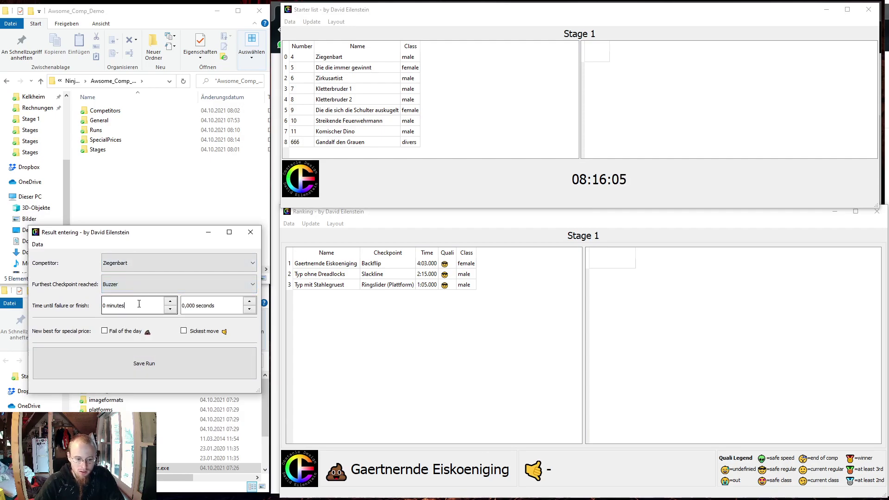
key("Tab")
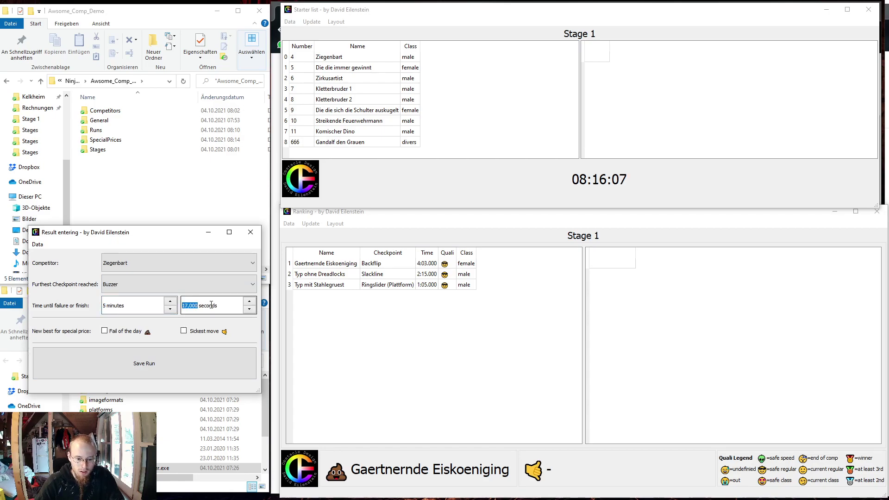
type("17")
left_click(162, 365)
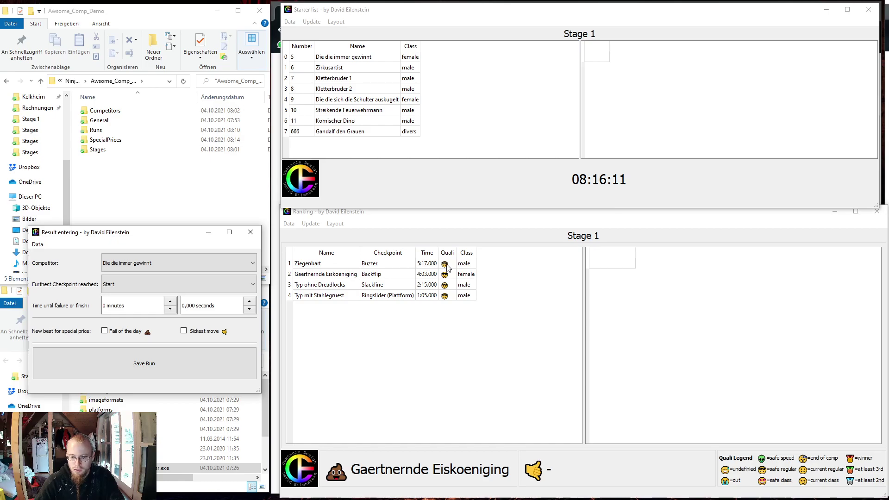
Save the fifth competitor's run with Buzzer as furthest checkpoint, 2 minutes 3 seconds, flagged as Sickest move
left_click(134, 284)
scroll(152, 327, "down", 2)
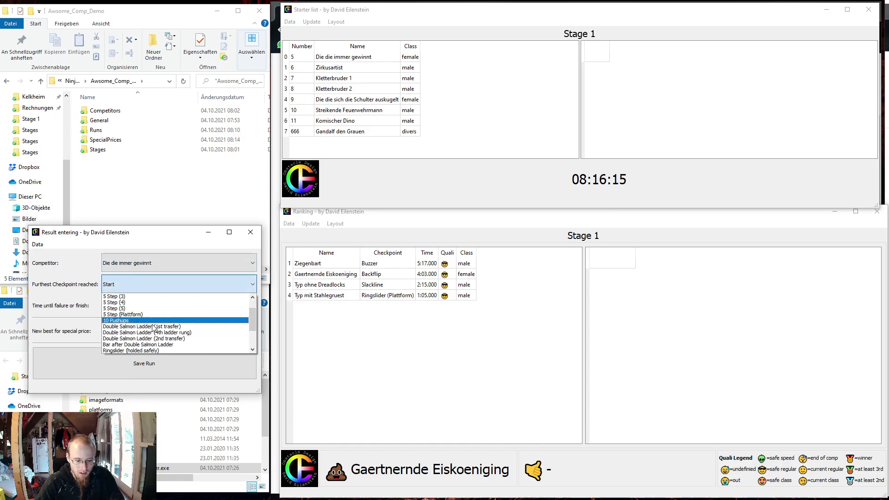
scroll(153, 327, "down", 3)
left_click(126, 348)
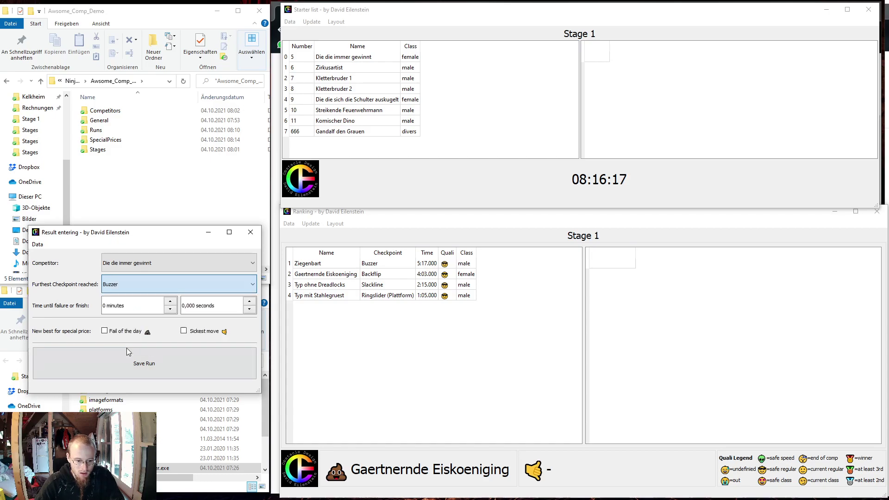
left_click(145, 309)
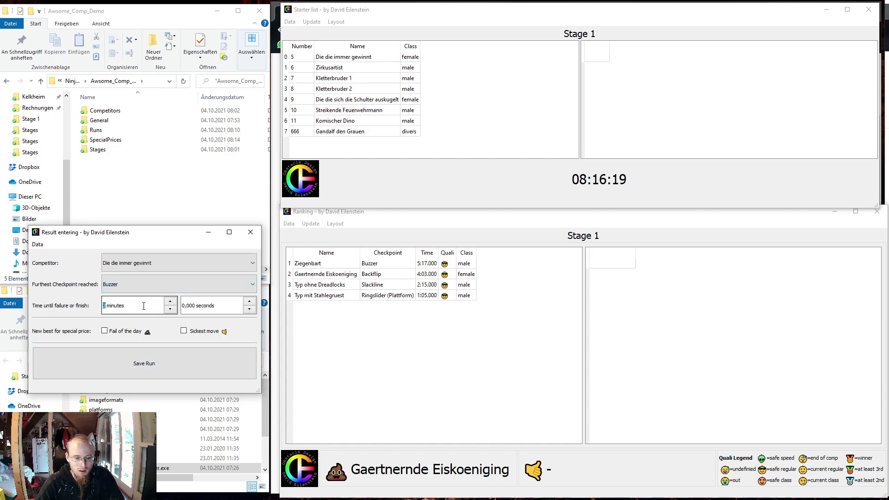
left_click(209, 305)
scroll(211, 304, "up", 3)
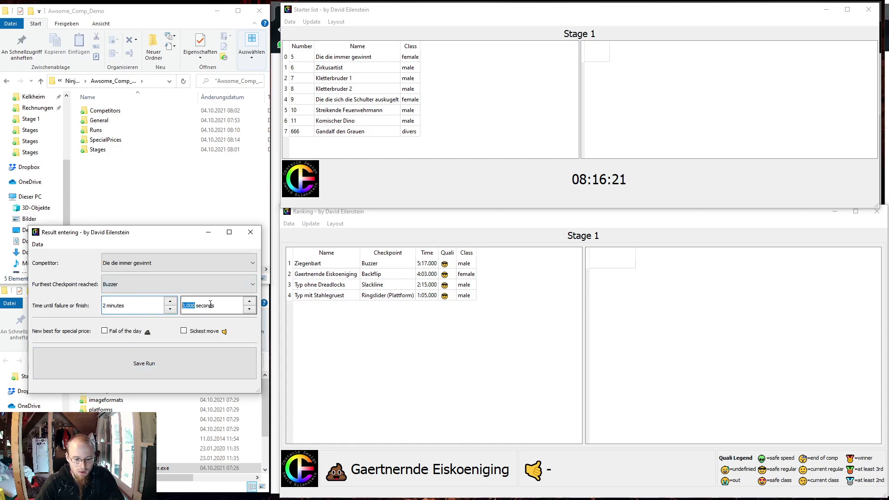
left_click(184, 331)
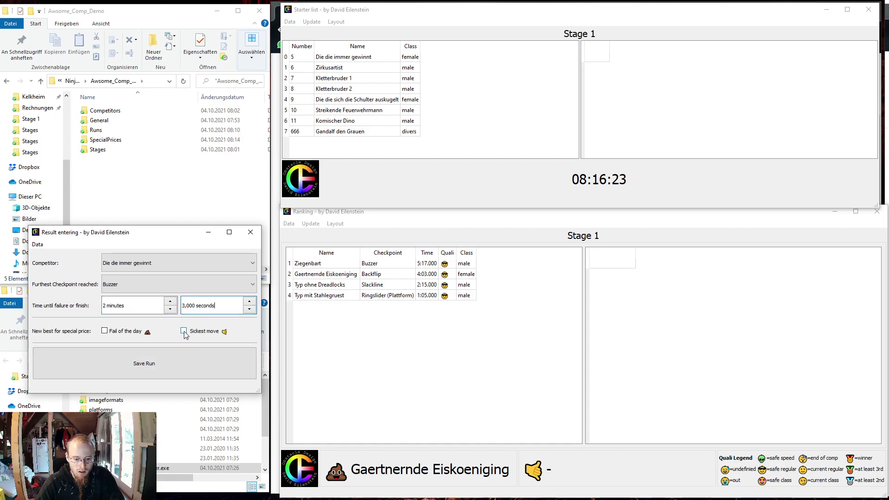
left_click(189, 351)
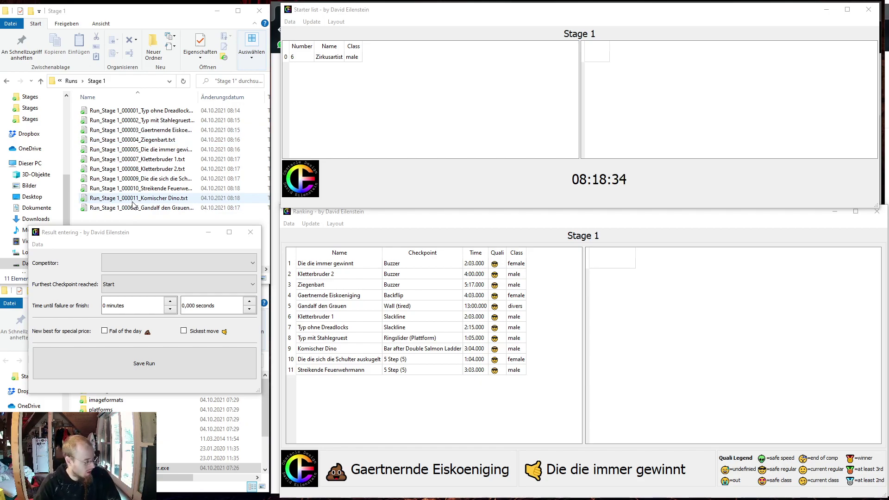
Close the Result entering, Ranking and Starter list windows
left_click(413, 414)
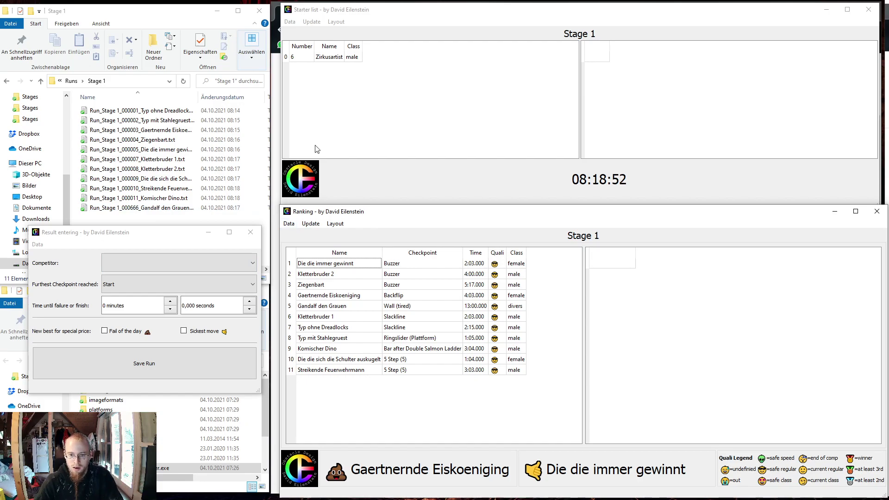
left_click(256, 239)
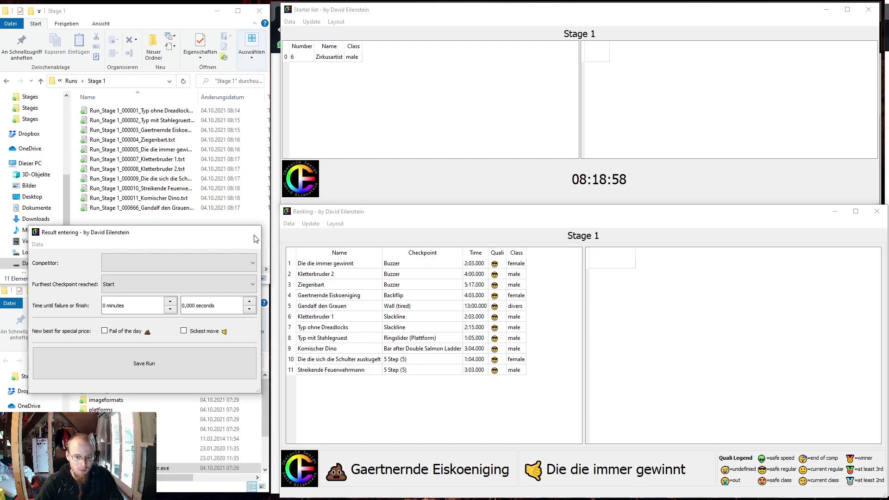
left_click(256, 239)
left_click(876, 216)
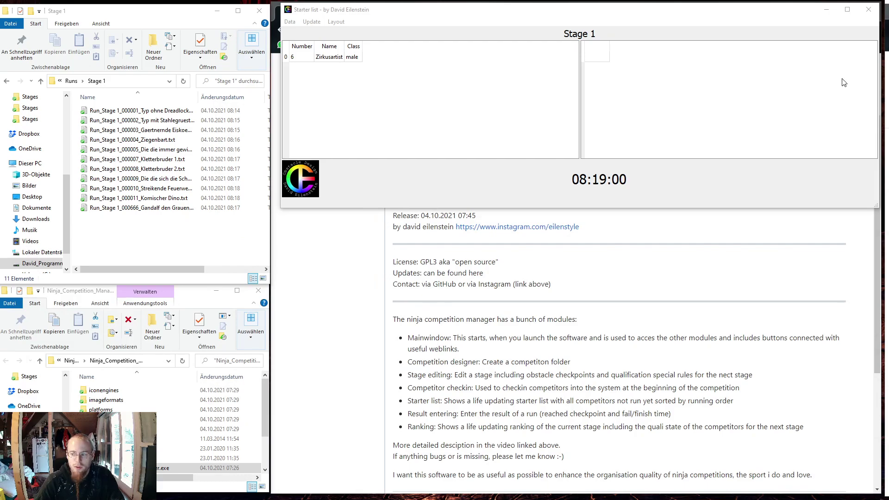
left_click(871, 16)
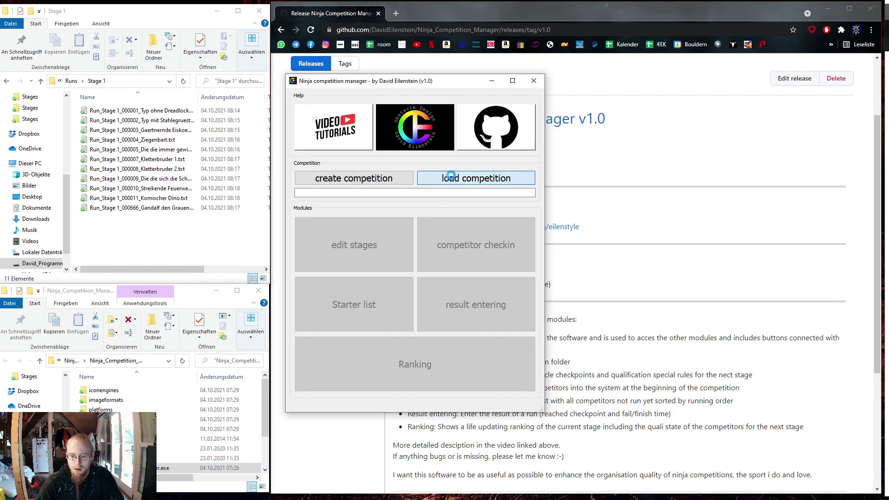
Load the Awsome_Comp_Demo competition and open the starter list with the CheckedIn competitors directory, cancelling the stage file selection
left_click(408, 156)
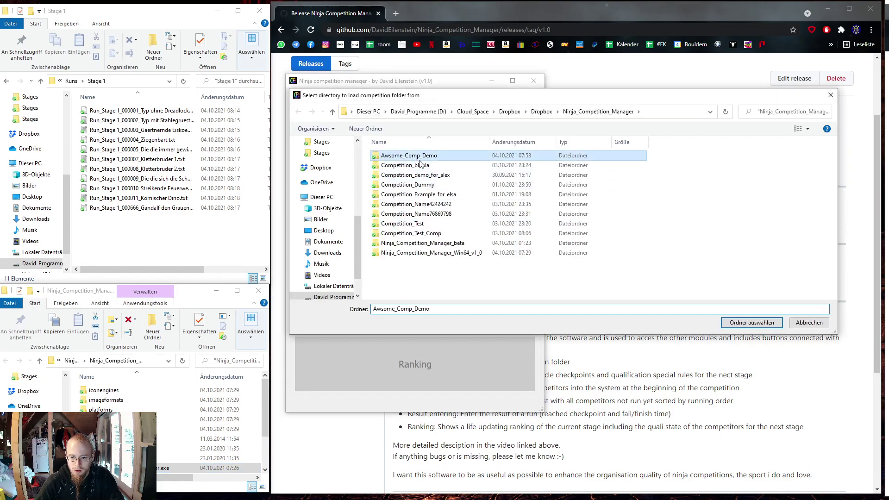
left_click(747, 320)
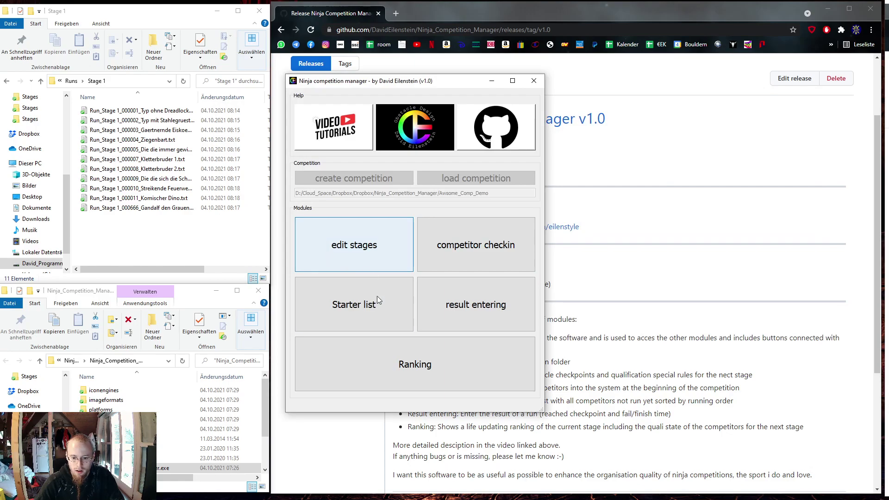
left_click(363, 295)
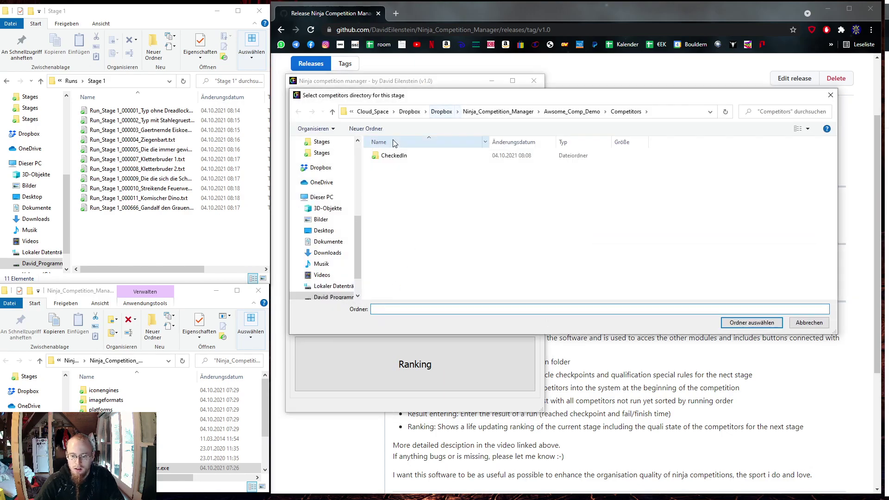
left_click(394, 156)
left_click(751, 323)
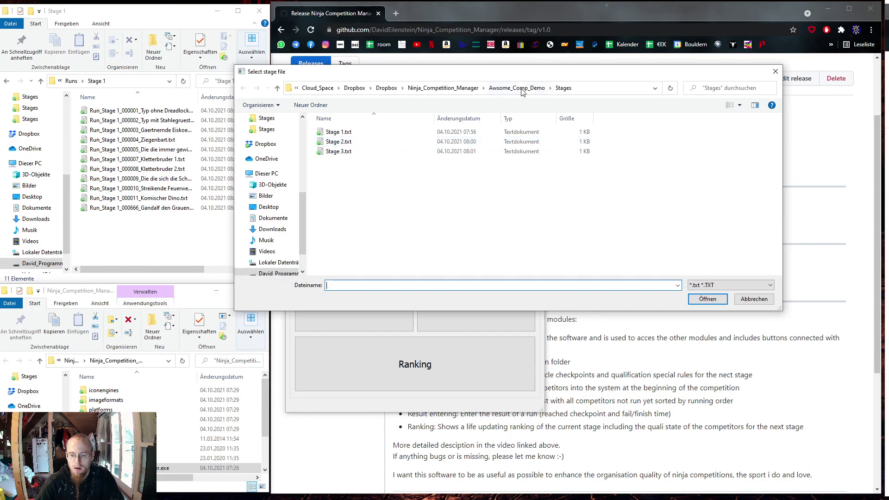
left_click(756, 300)
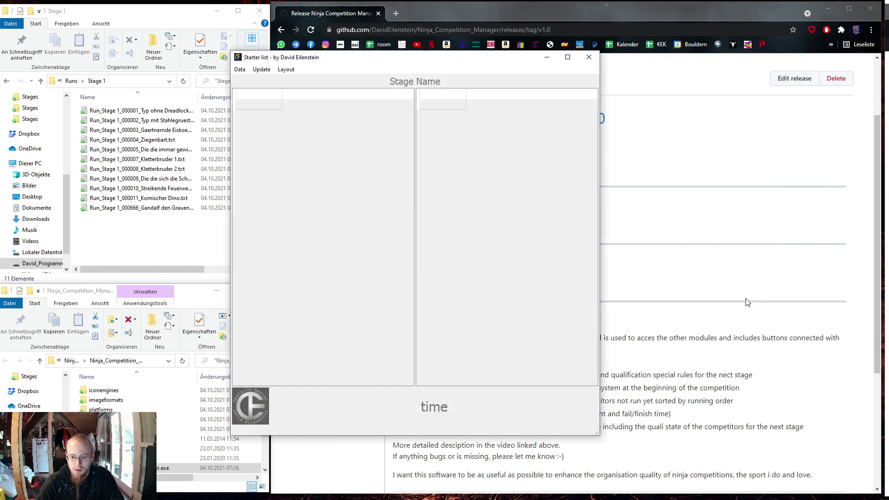
Move the Starter list window, make it wider and lower, and choose the CheckedIn competitors directory in its data selection again
left_click_drag(406, 57, 688, 11)
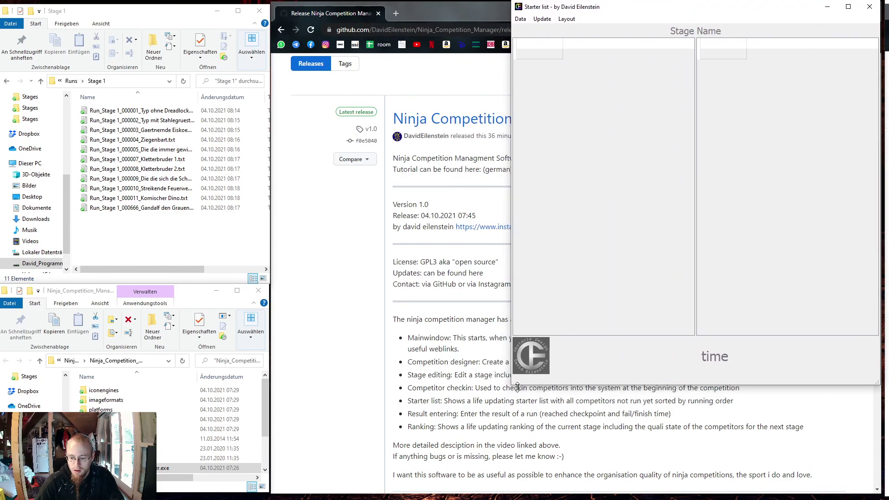
left_click_drag(513, 385, 272, 245)
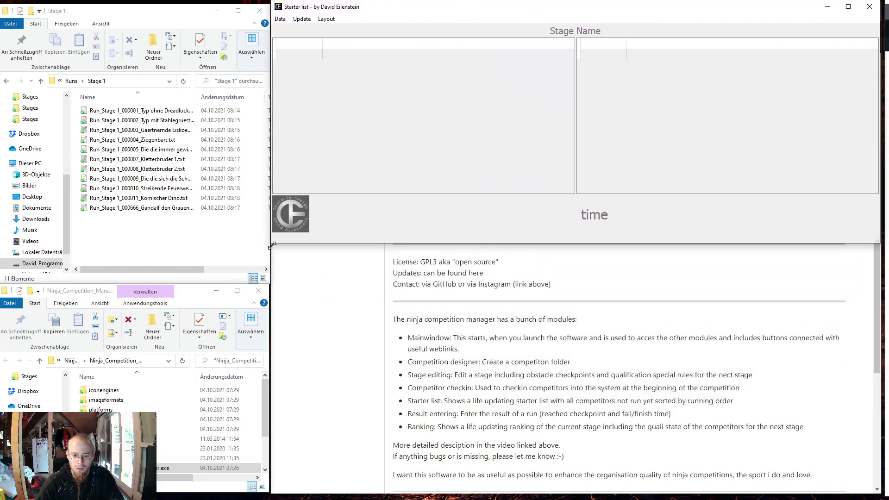
left_click(283, 19)
left_click(283, 28)
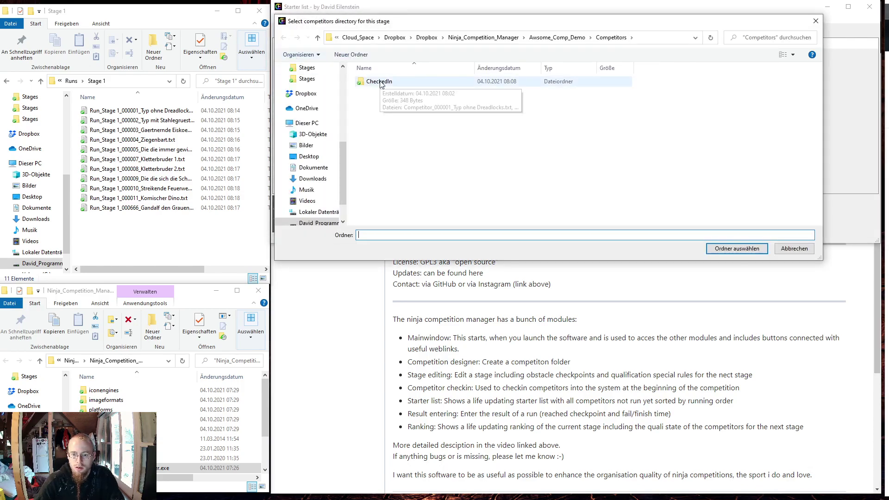
left_click(380, 83)
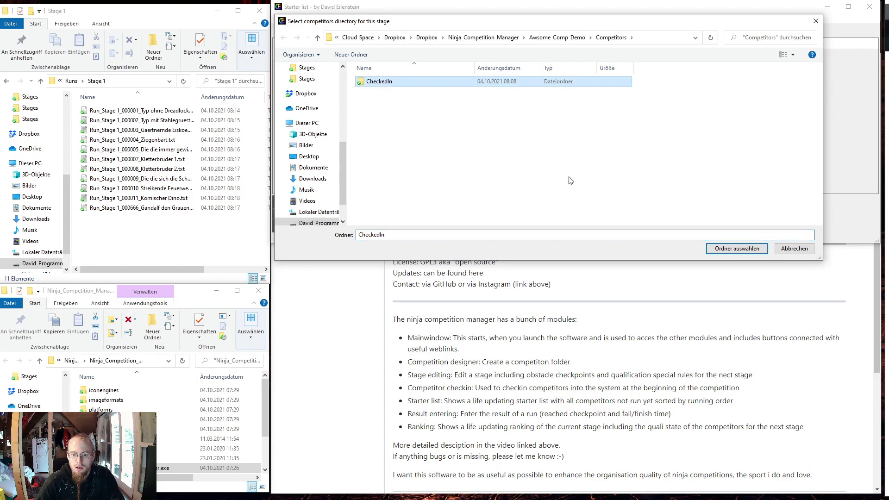
left_click(664, 173)
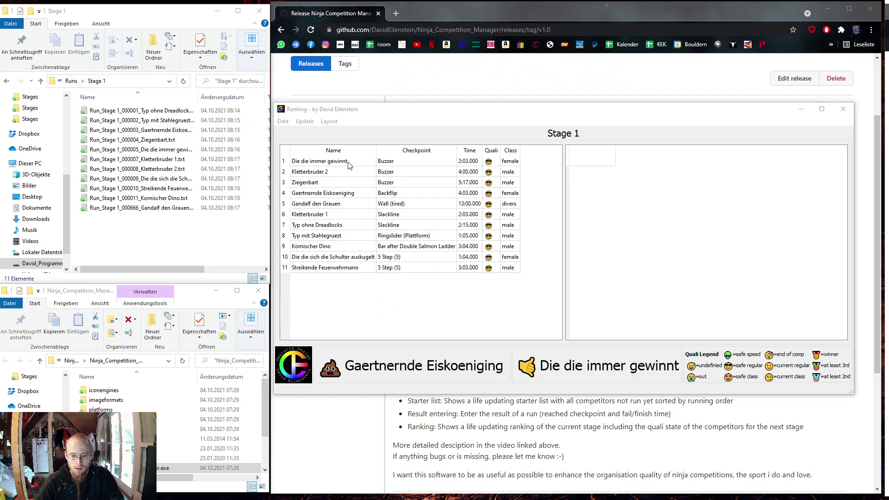
Browse in File Explorer from the Stage 1 runs up to Awsome_Comp_Demo and into its Competitors folder
left_click(74, 84)
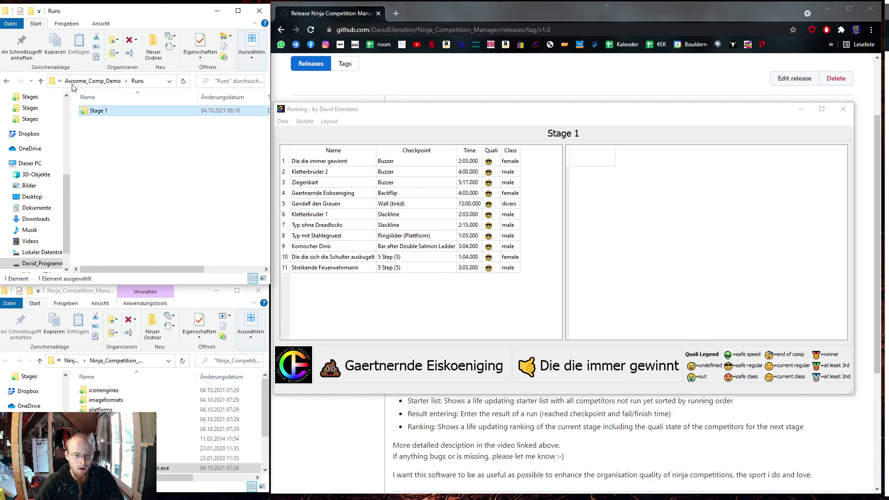
left_click(111, 82)
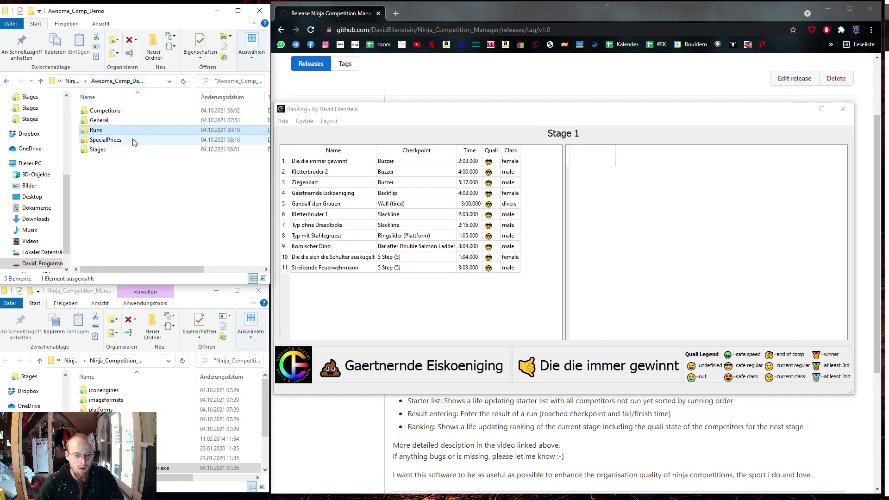
left_click(111, 112)
double_click(111, 114)
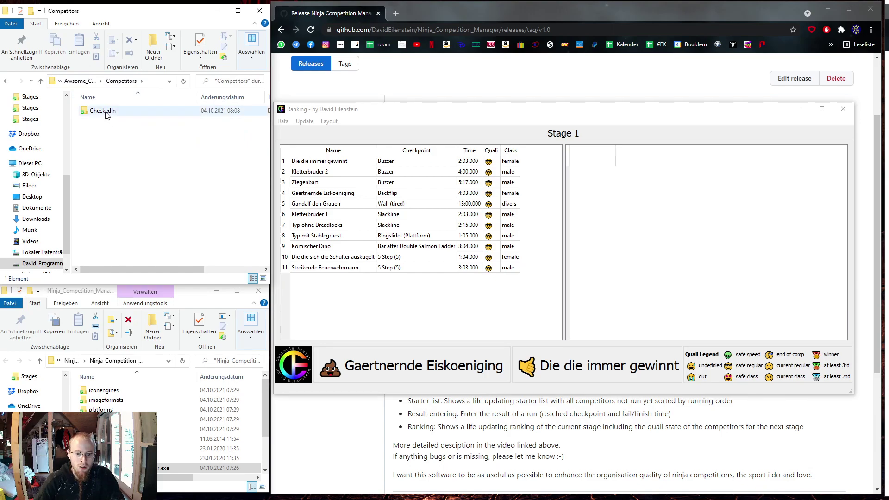
Export the competitor list from the current Stage 1 ranking, and show the full file names in the Stage 1_Survivors folder
left_click(396, 117)
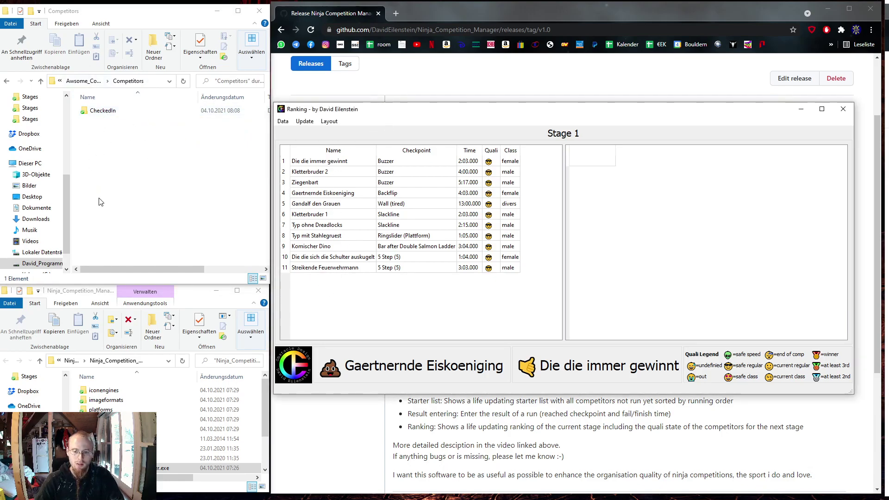
left_click(282, 121)
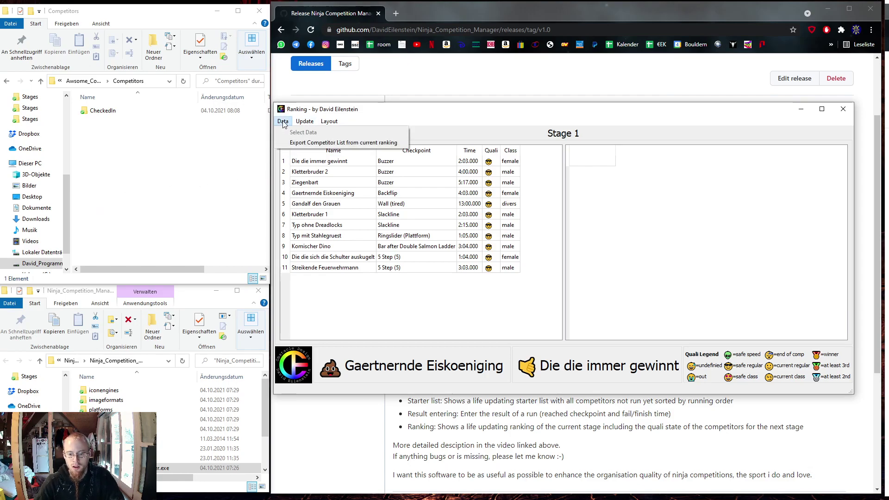
left_click(304, 143)
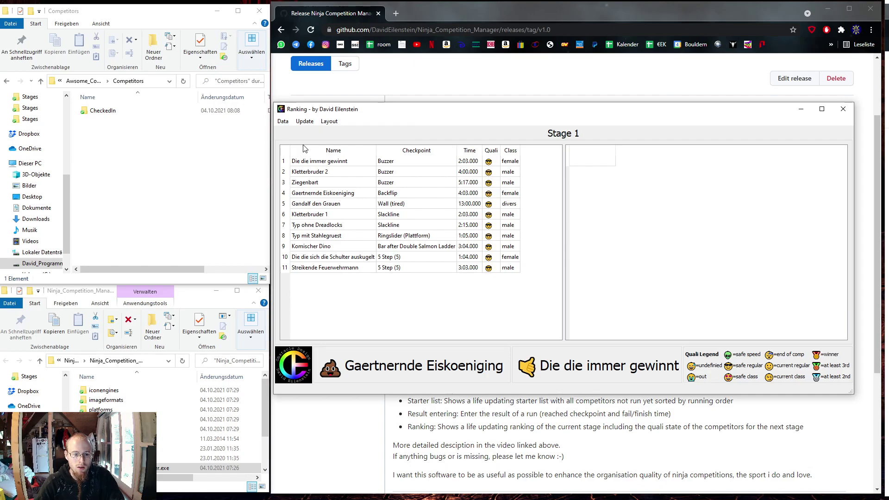
double_click(111, 120)
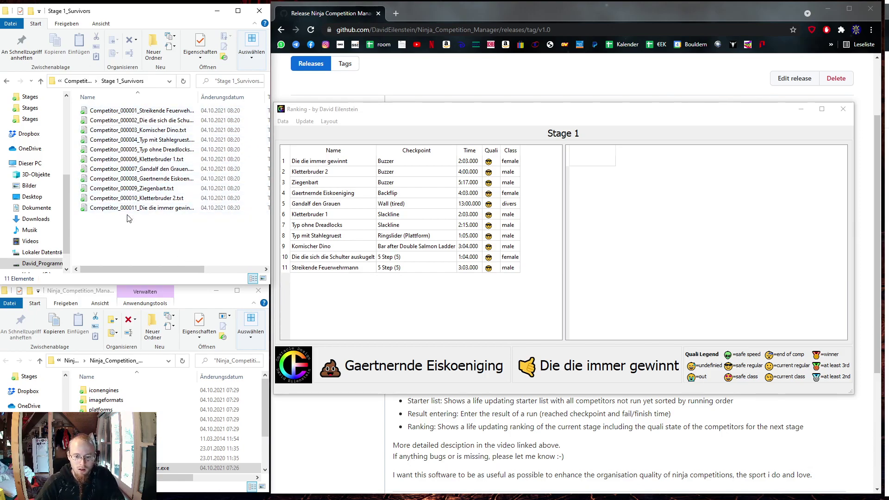
left_click_drag(201, 98, 237, 99)
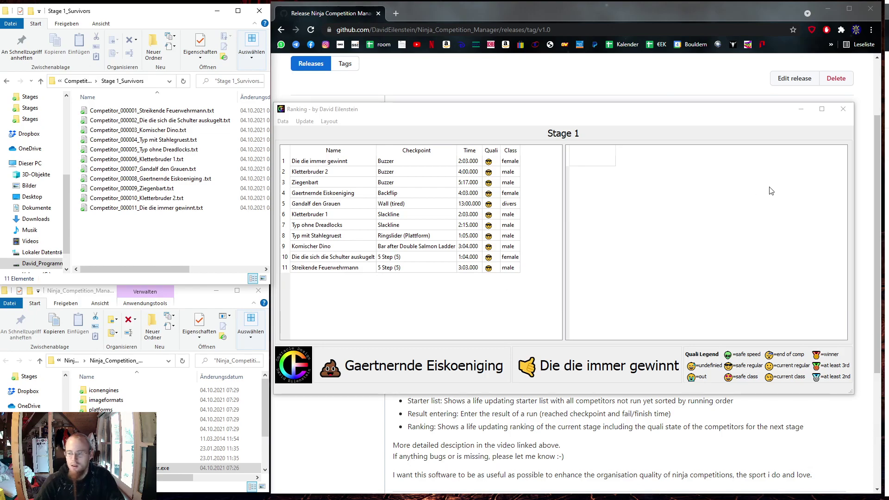
Close the Ranking window and load the Awsome_Comp_Demo competition in the main window
left_click(842, 110)
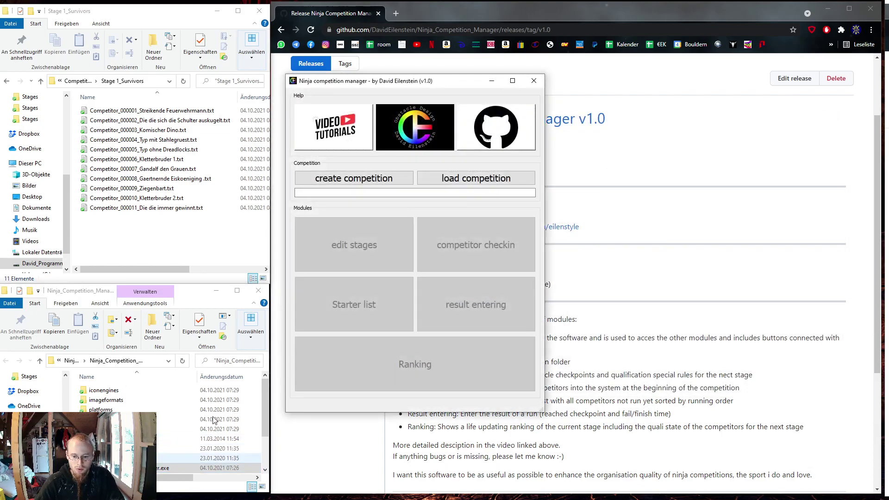
left_click(468, 180)
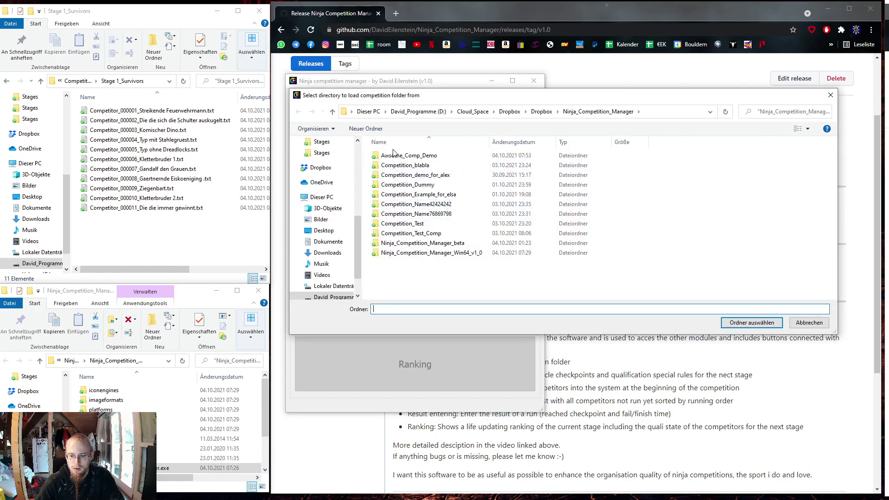
left_click(399, 156)
left_click(751, 323)
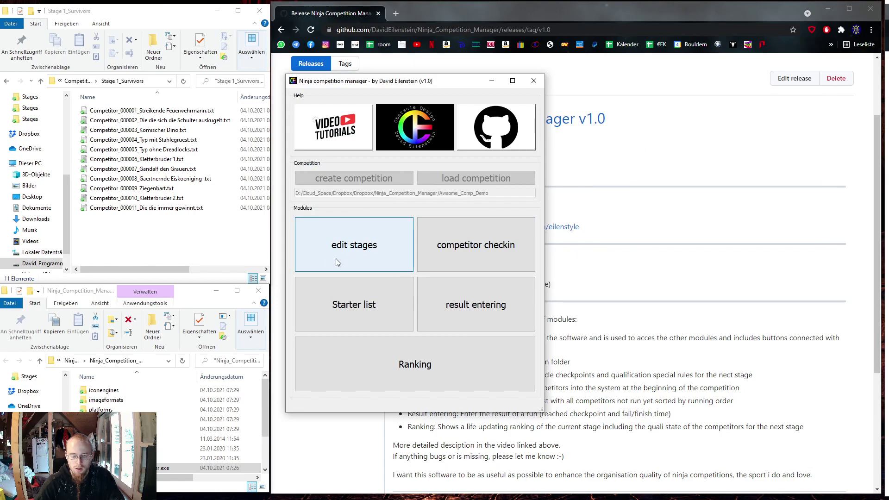
Open the Starter list for Stage 2 with the Stage 1_Survivors directory and default autoupdate interval, and make its window wider and lower
left_click(370, 303)
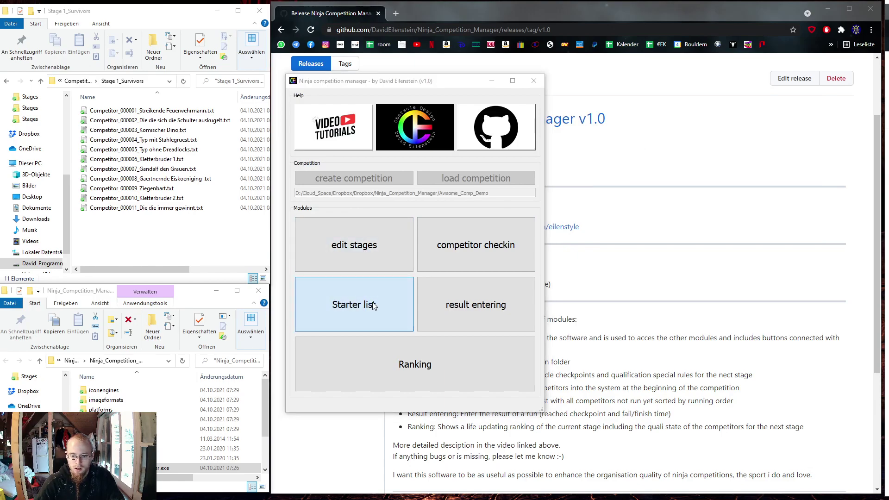
left_click(409, 167)
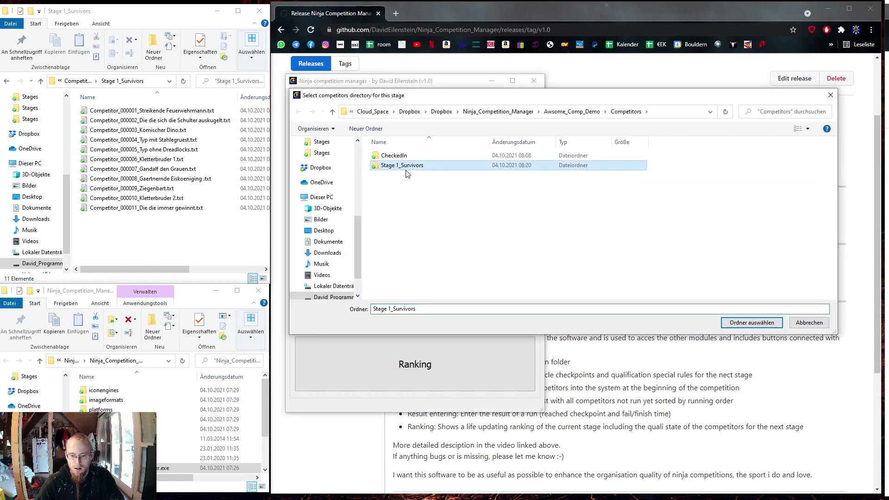
left_click(759, 326)
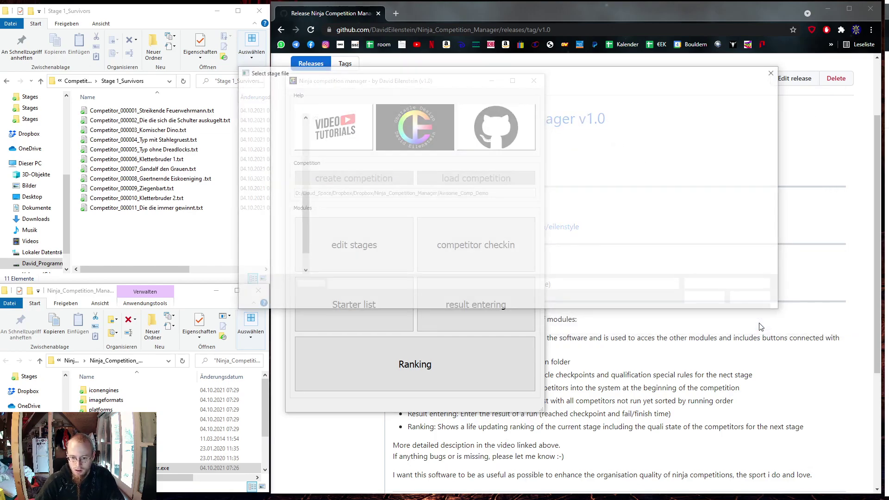
left_click(340, 144)
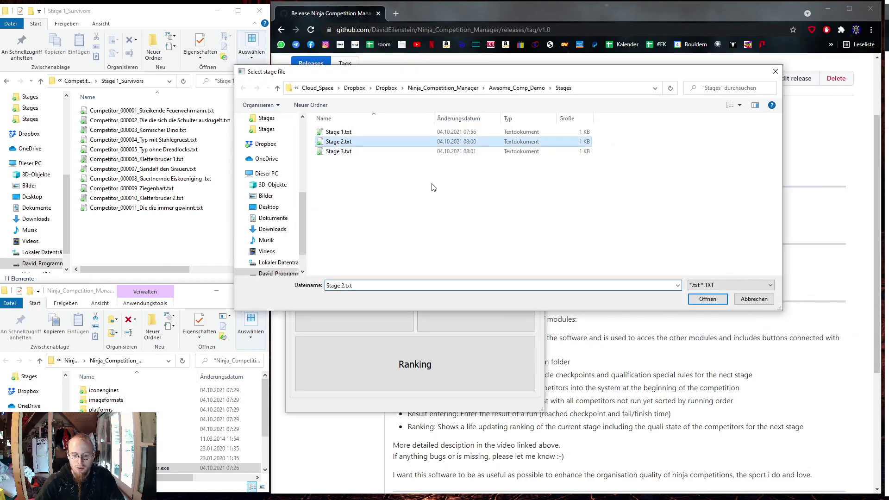
left_click(709, 299)
left_click(424, 261)
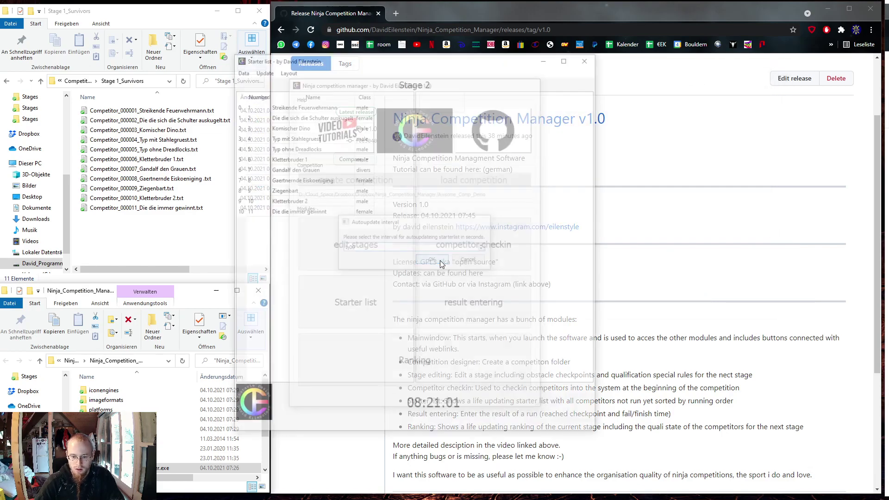
left_click_drag(445, 63, 723, 16)
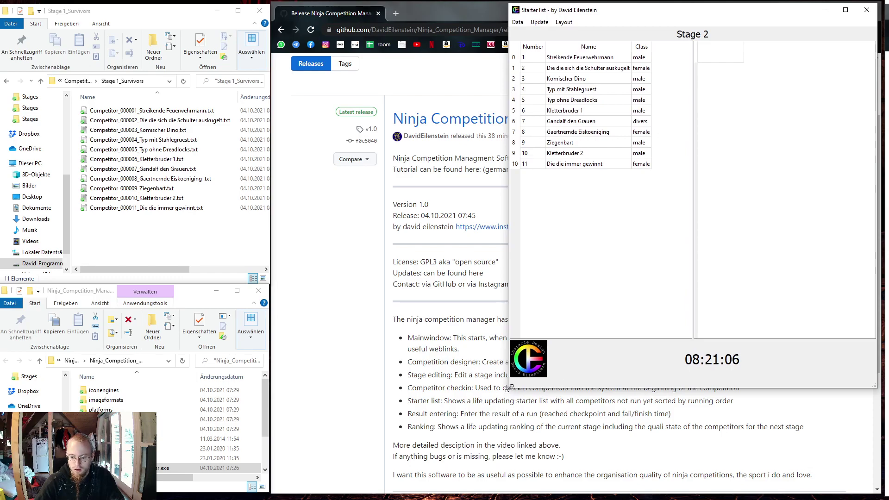
left_click_drag(509, 388, 275, 219)
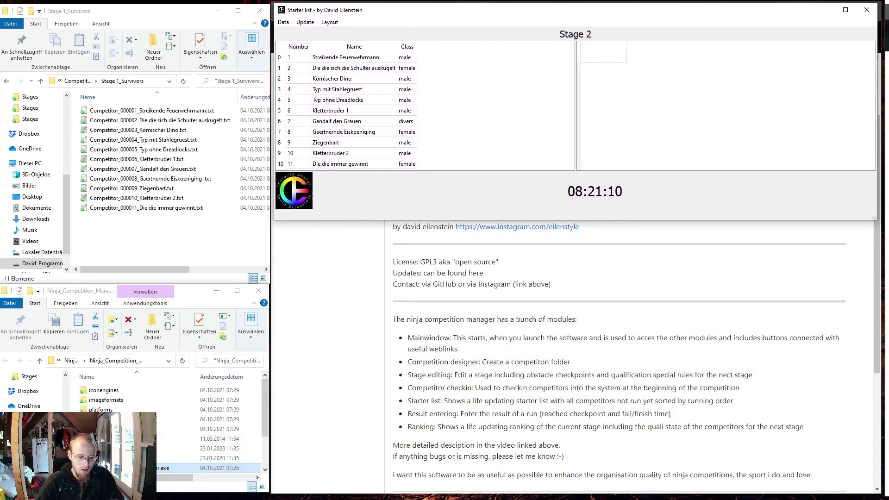
Start another instance of the competition manager and load the Awsome_Comp_Demo competition in it
left_click(139, 468)
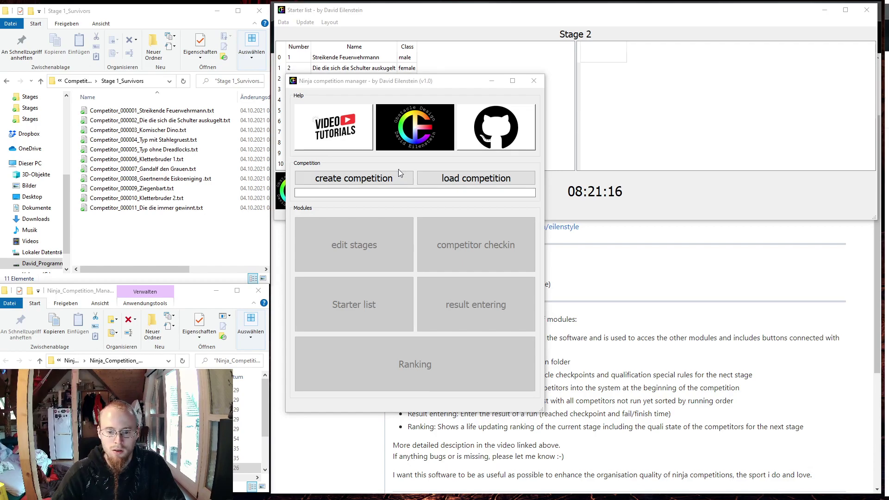
left_click(458, 177)
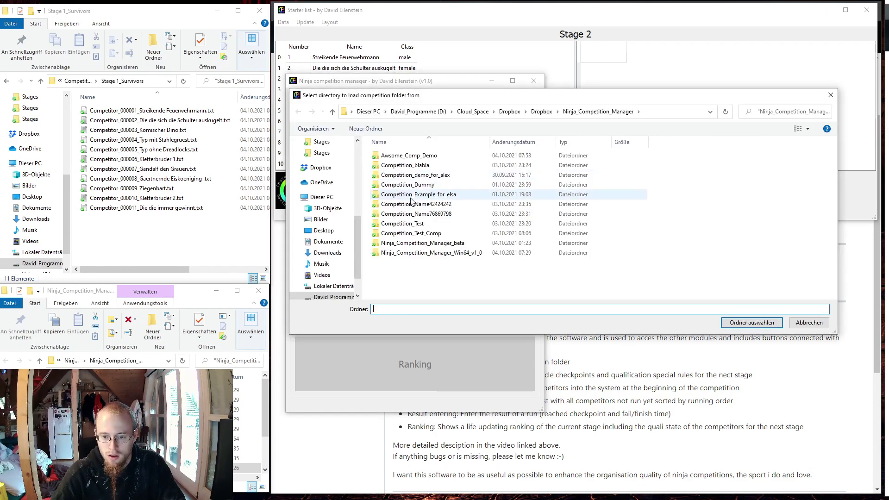
left_click(412, 156)
left_click(748, 323)
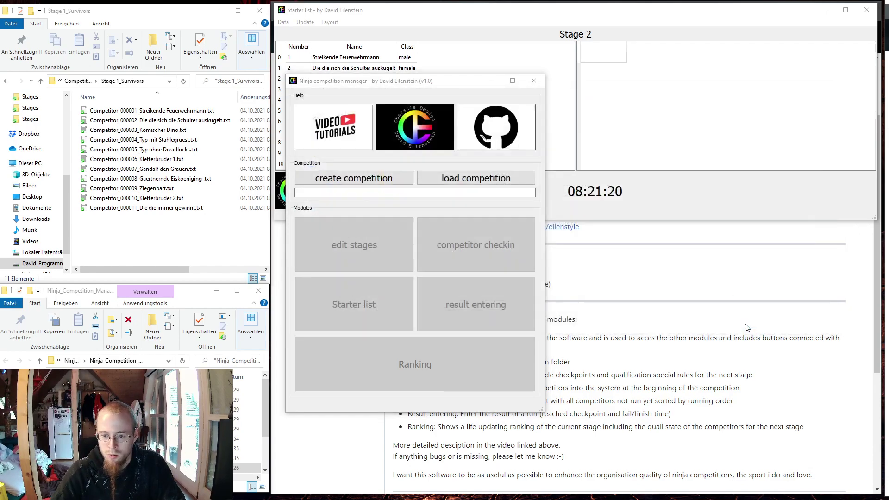
Open the Ranking for Stage 2 with the Stage 1_Survivors directory and default autoupdate interval, and fit its window below the Starter list
left_click(447, 363)
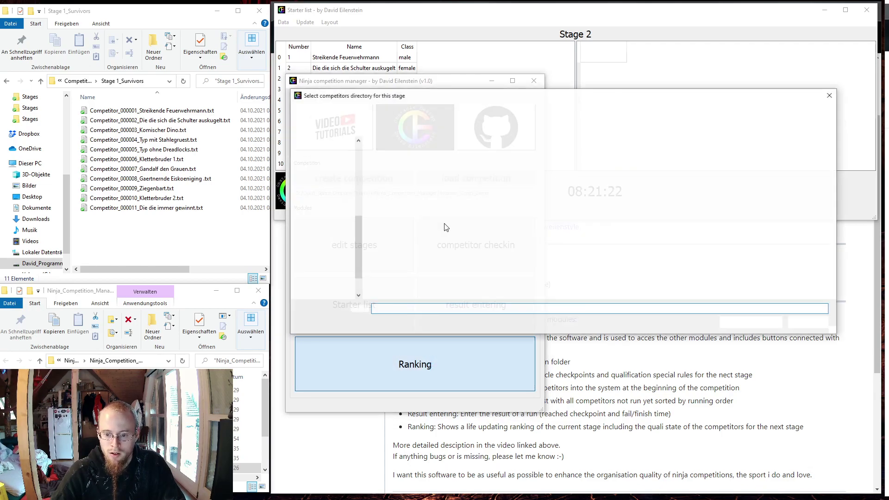
left_click(399, 165)
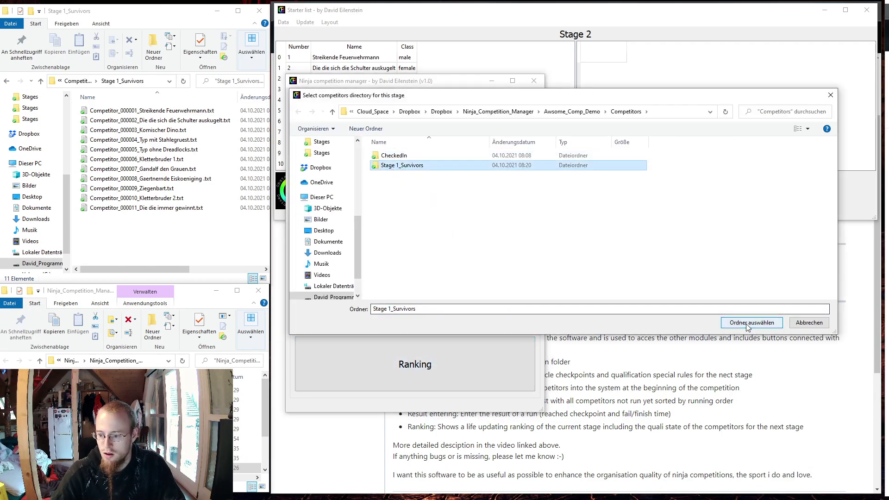
left_click(748, 323)
left_click(303, 189)
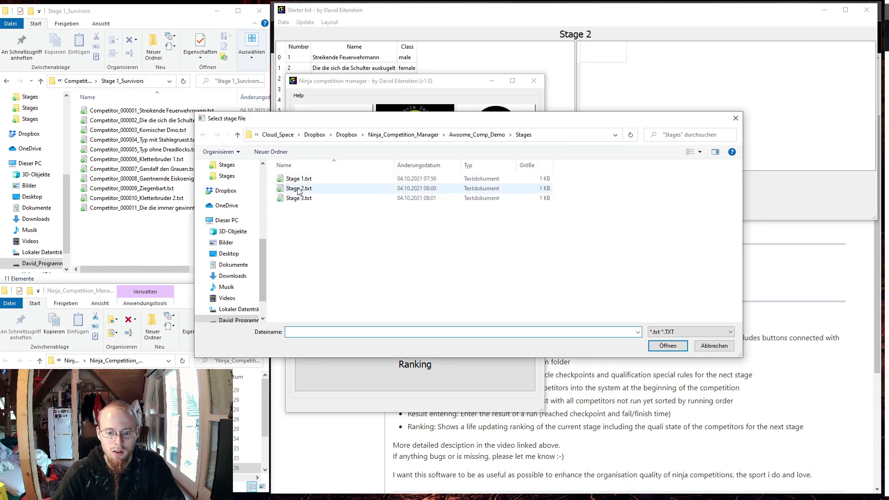
left_click(675, 346)
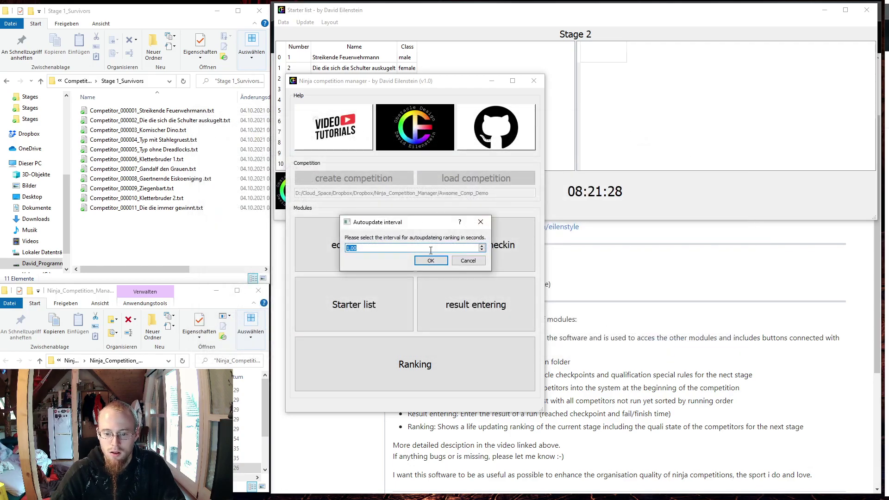
left_click(422, 260)
left_click_drag(435, 110, 547, 223)
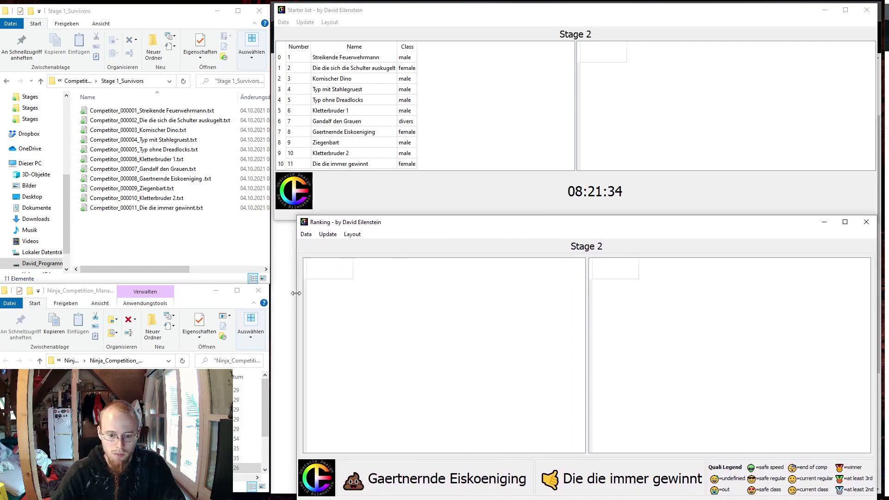
left_click_drag(296, 293, 270, 293)
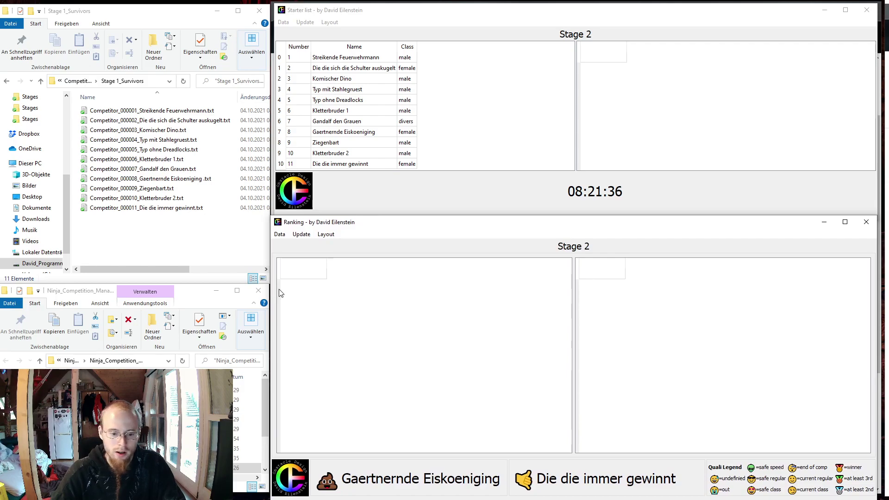
Launch one more competition manager main window alongside the Ranking and load Awsome_Comp_Demo
key("alt+Tab")
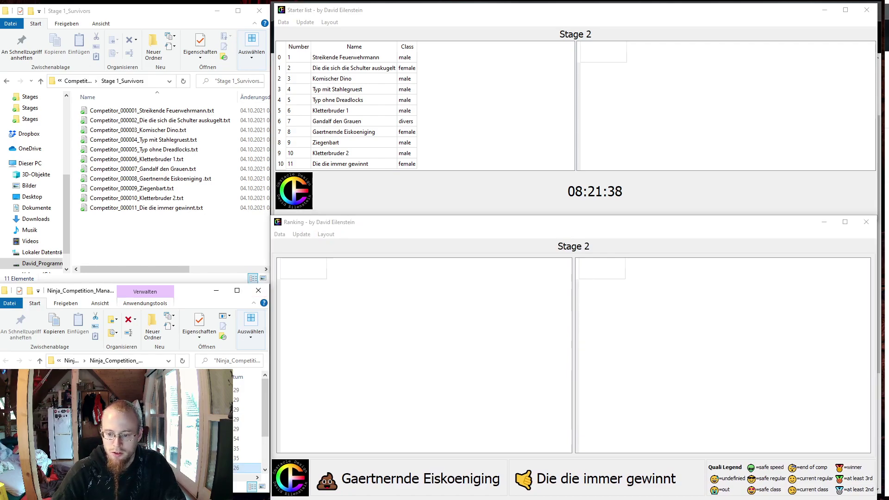
key("alt+Tab")
left_click(452, 179)
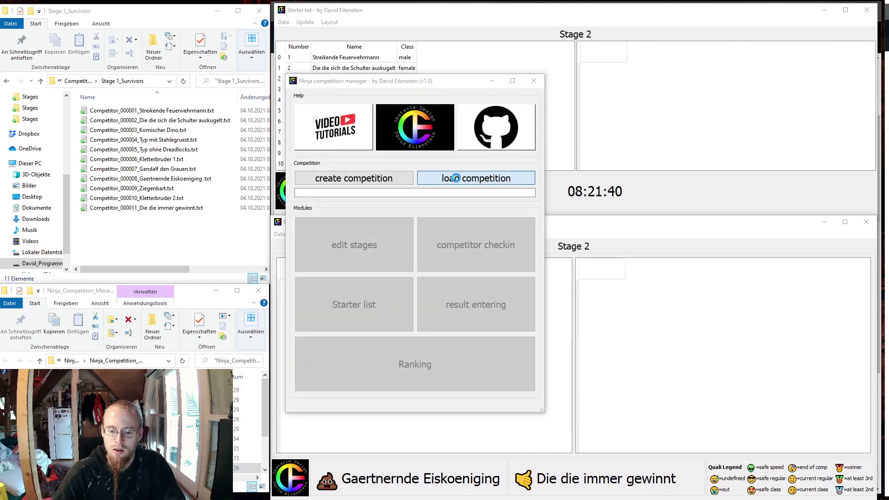
left_click(408, 156)
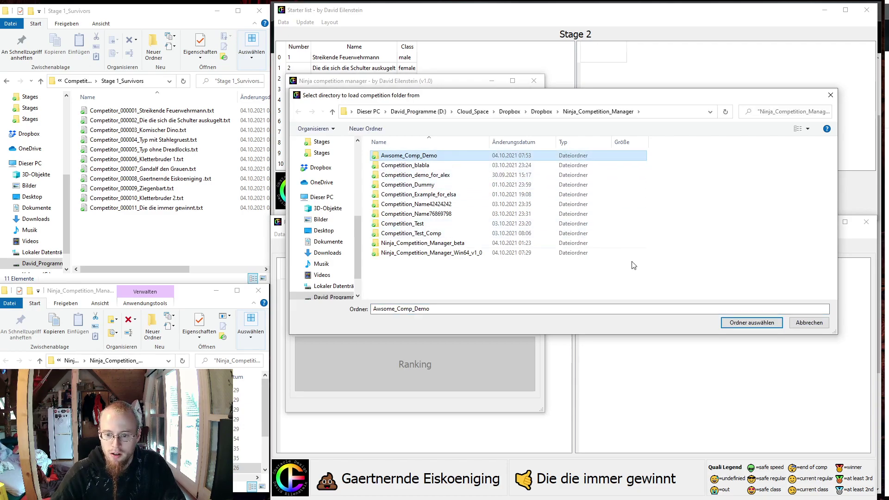
left_click(750, 323)
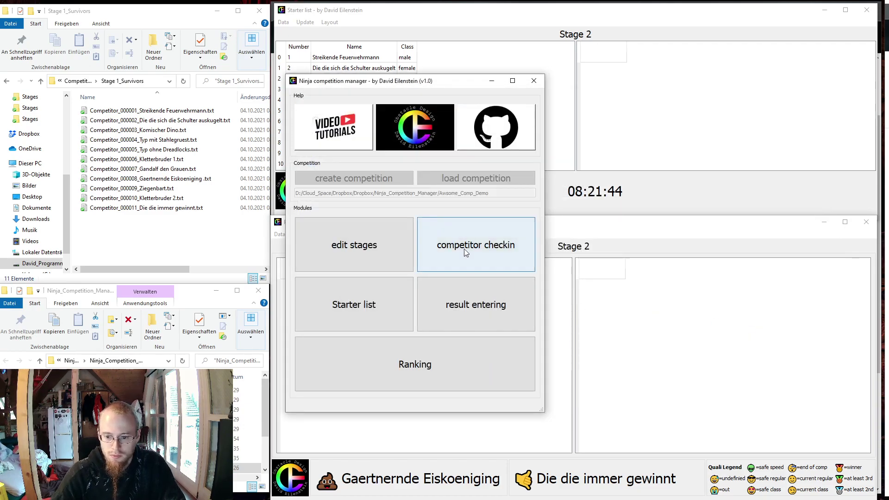
Open result entering with the Stage 1_Survivors directory and the Stage 2.txt stage file, and move its window beside the Ranking
left_click(480, 305)
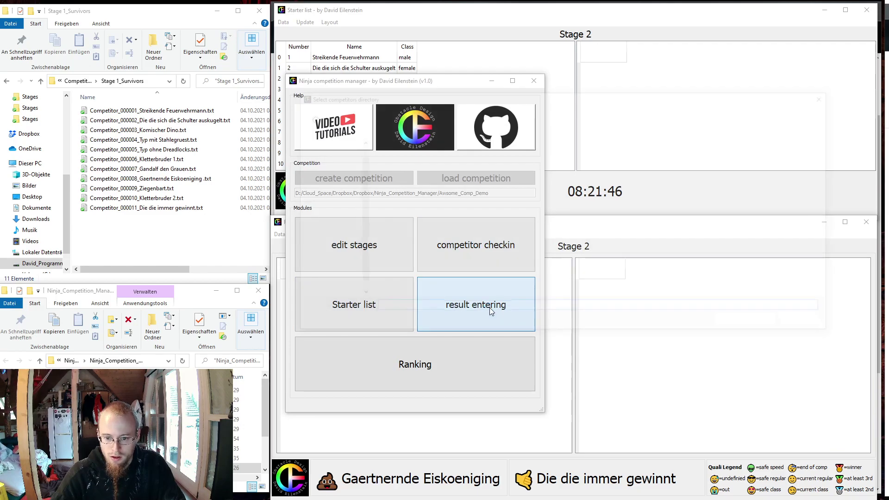
left_click(401, 167)
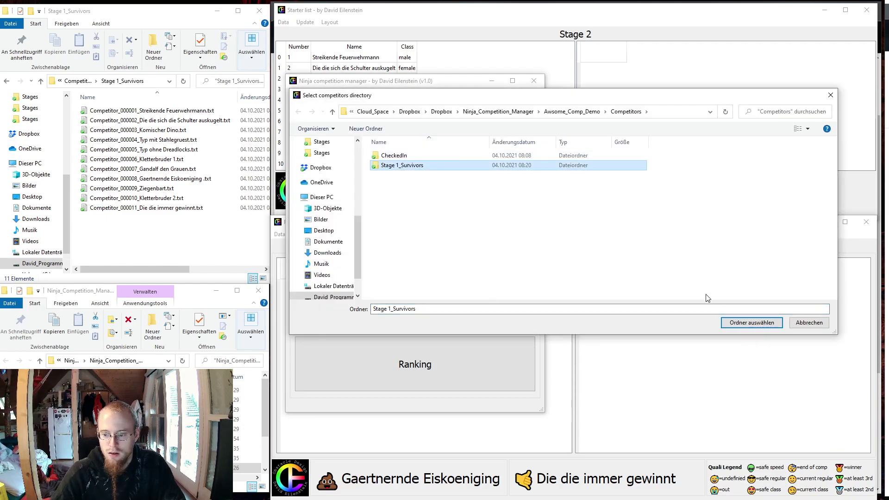
left_click(751, 322)
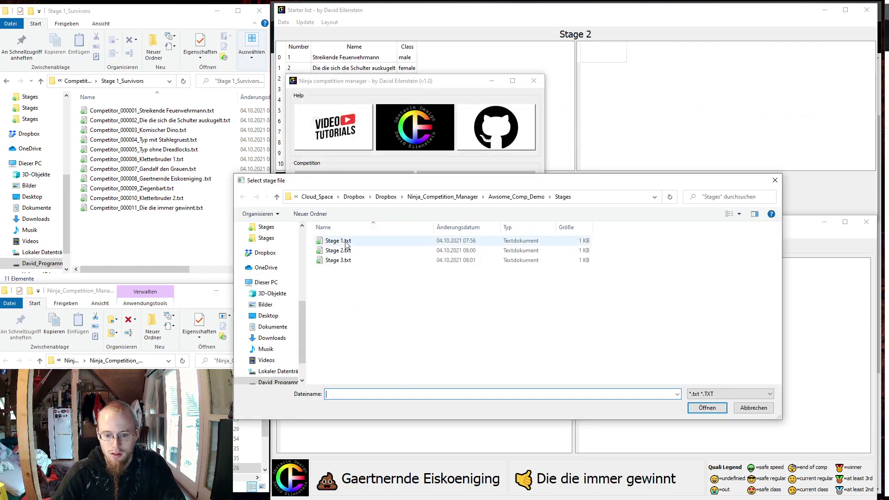
left_click(345, 251)
left_click(706, 408)
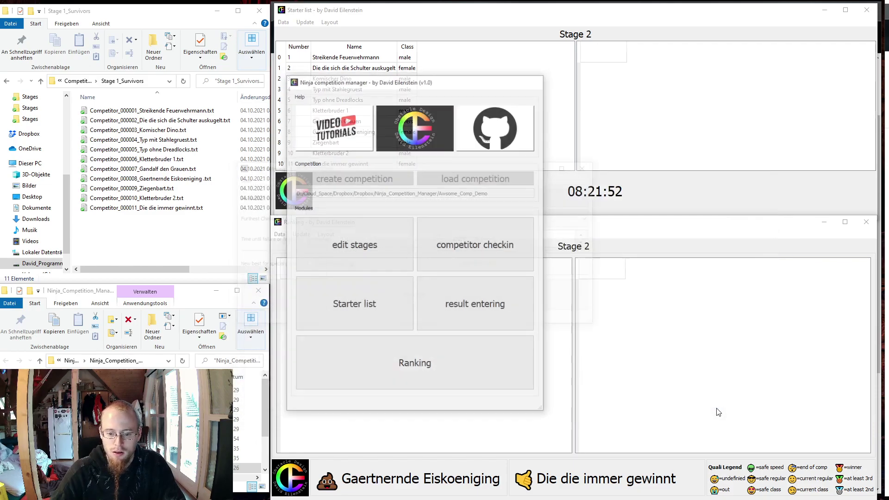
left_click_drag(445, 174, 259, 288)
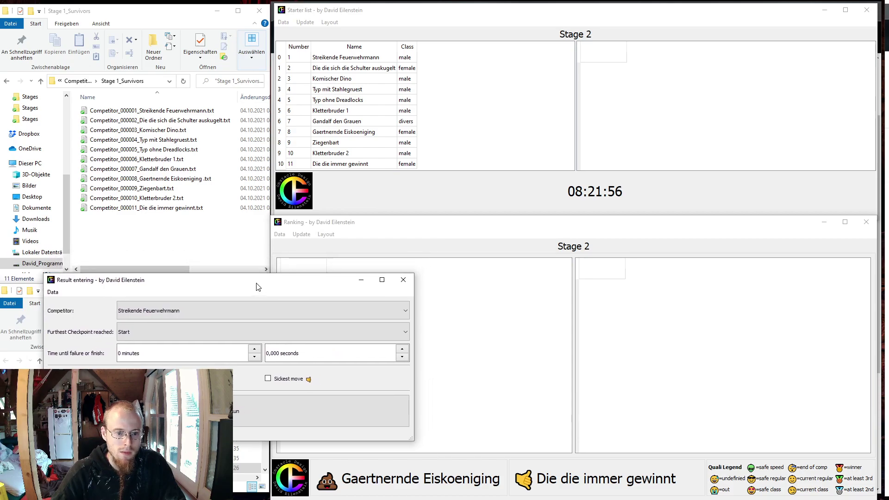
Show the Runs folder for Stage 2 in File Explorer, and move and narrow the Result entering window to fit below its file list
left_click(79, 82)
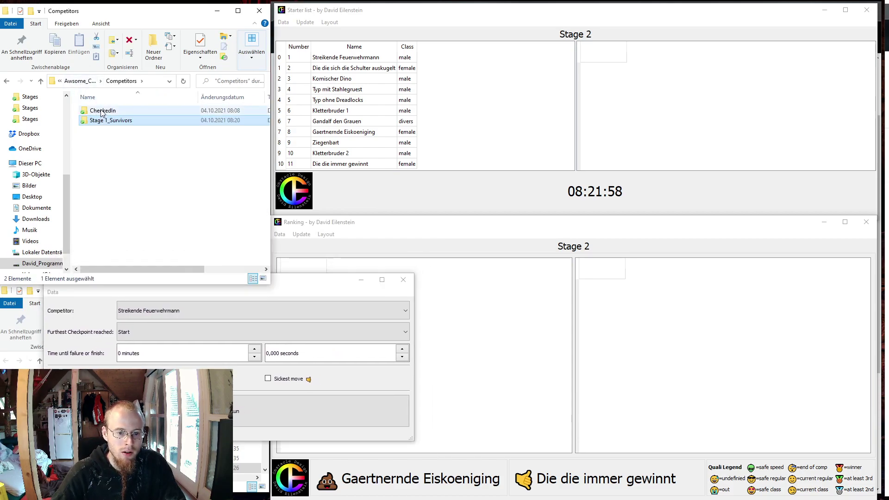
key("alt+Up")
double_click(96, 130)
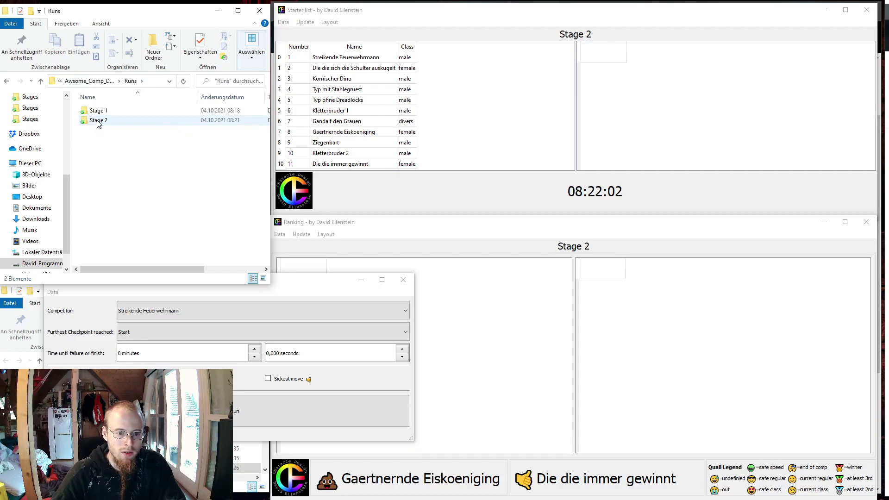
double_click(98, 121)
left_click_drag(300, 282, 262, 227)
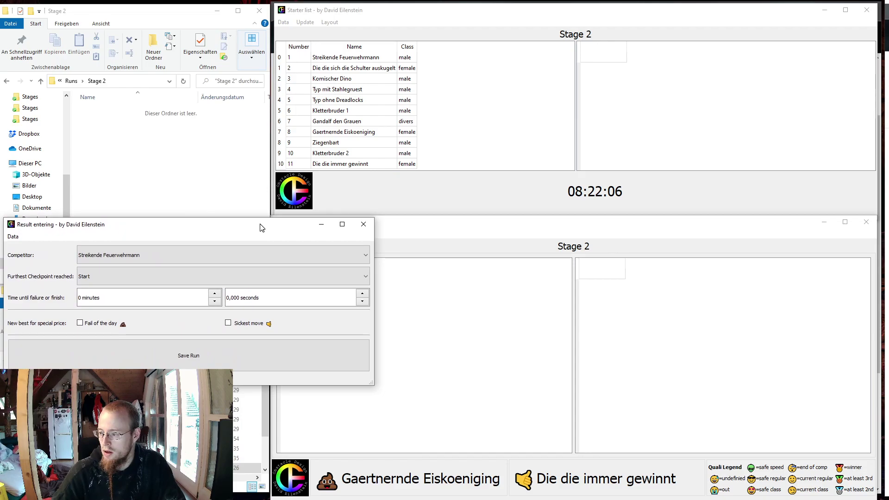
left_click_drag(373, 260, 268, 260)
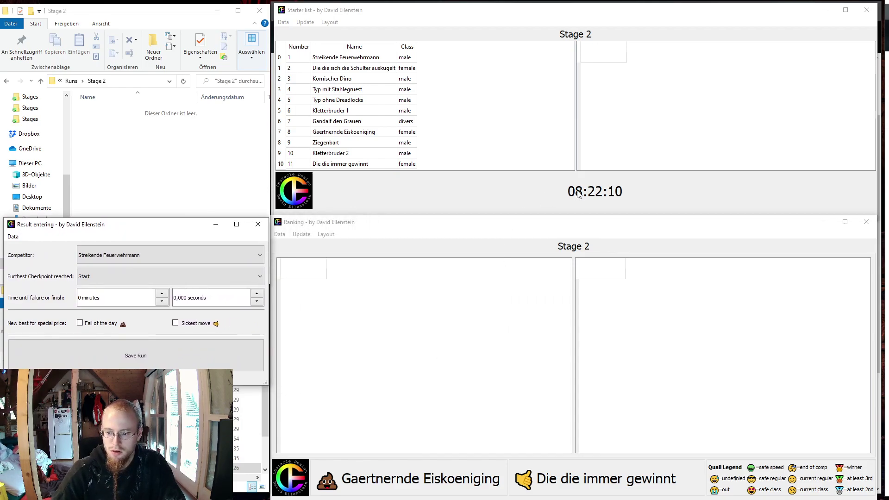
Save the first competitor's Stage 2 run with Wall (tired) as furthest checkpoint and a time of 3 minutes 4 seconds
left_click(152, 254)
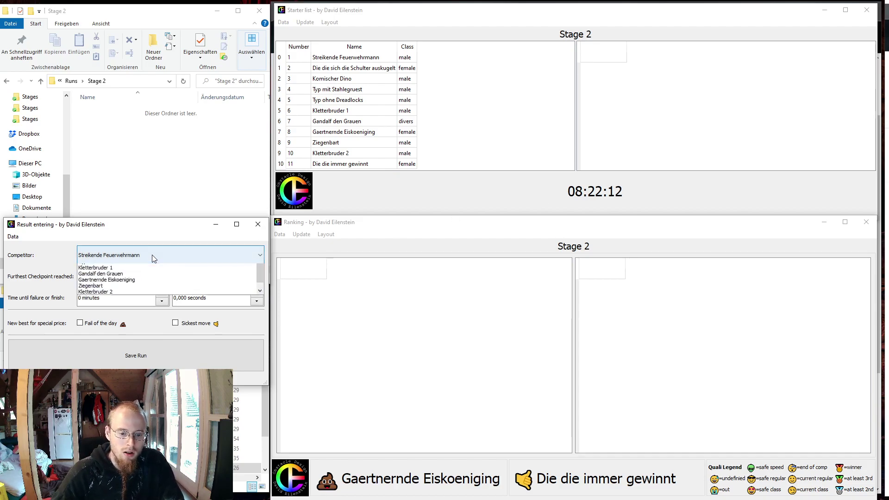
left_click(152, 255)
left_click(151, 276)
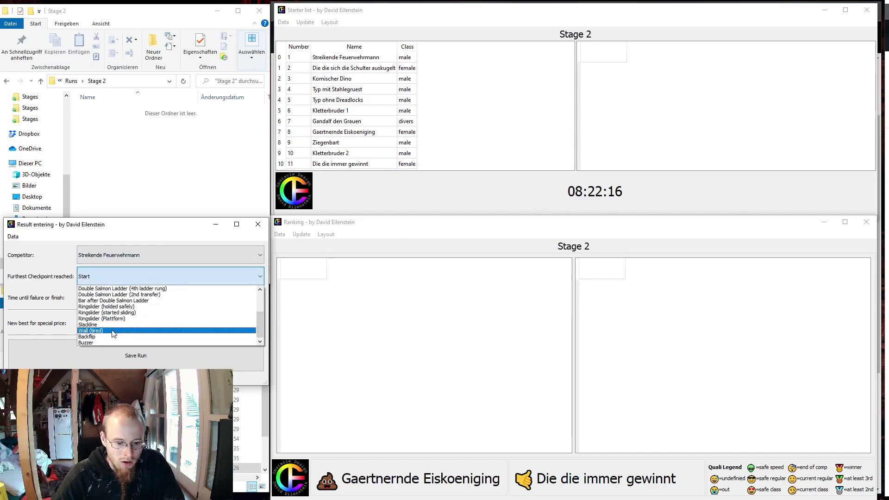
left_click(113, 331)
left_click(119, 298)
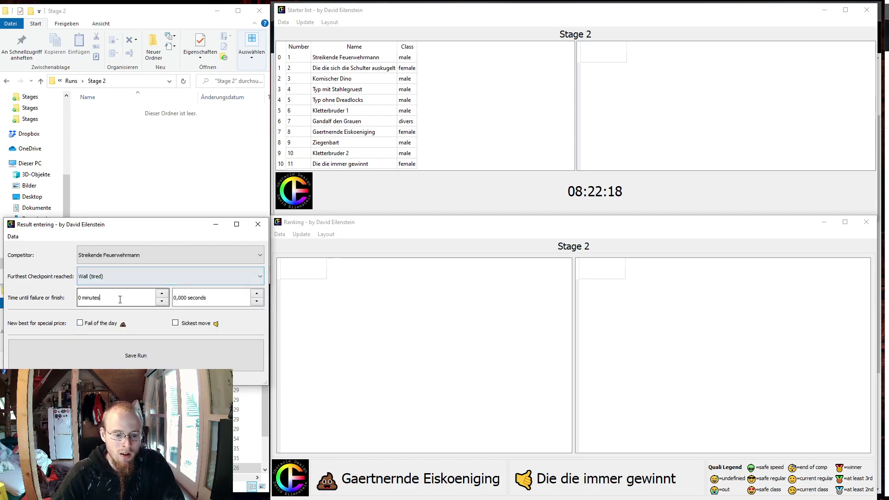
key("Up")
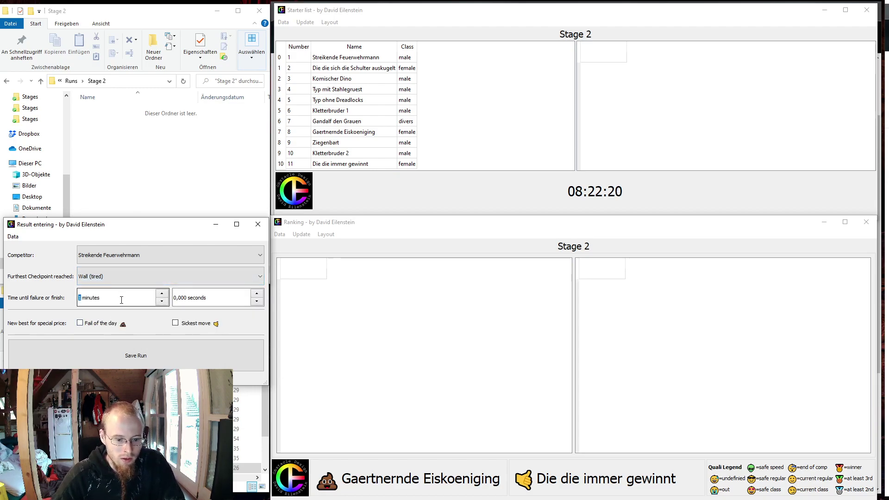
key("Up")
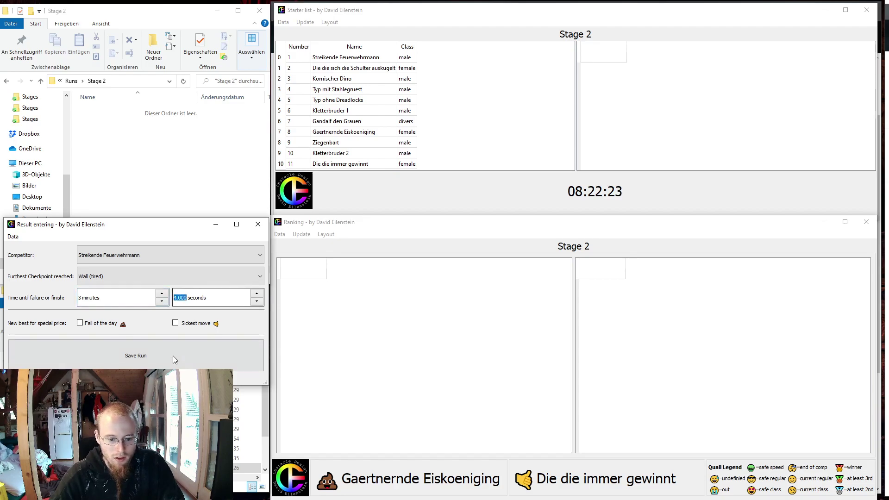
left_click(148, 355)
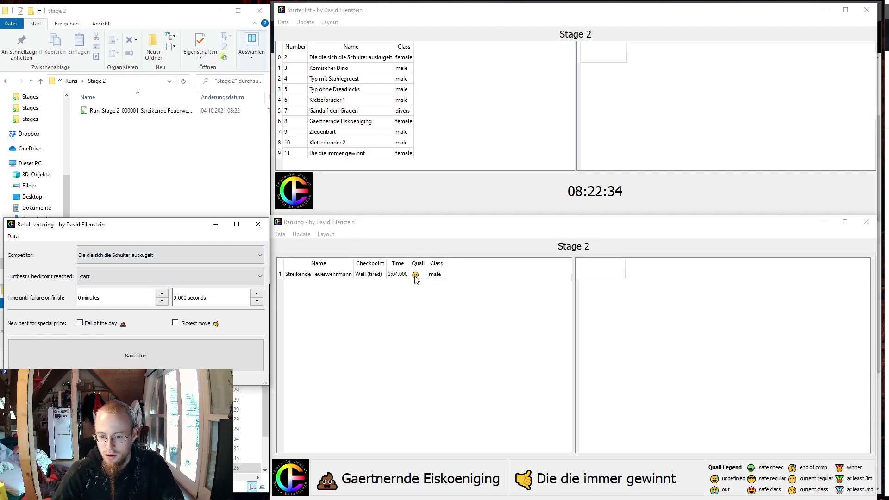
Save the second competitor's Stage 2 run with 10 Pushups as furthest checkpoint and a time of 5 seconds
left_click(804, 477)
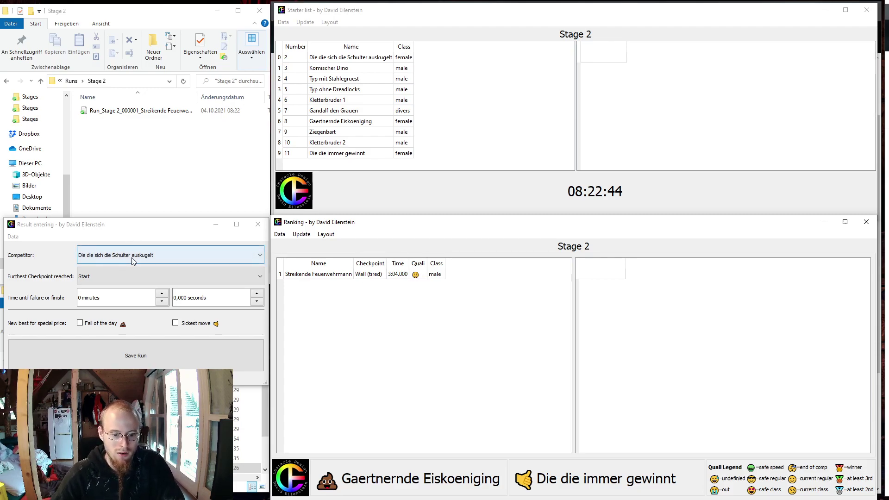
left_click(141, 273)
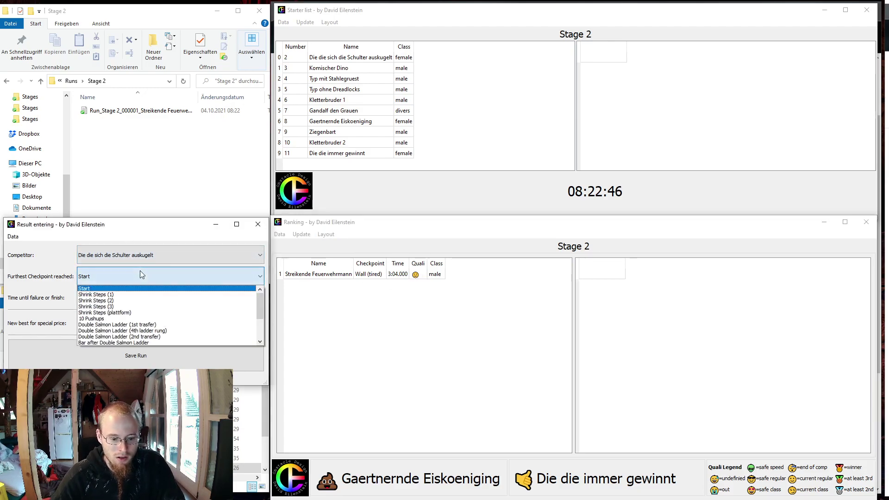
left_click(125, 318)
left_click(122, 298)
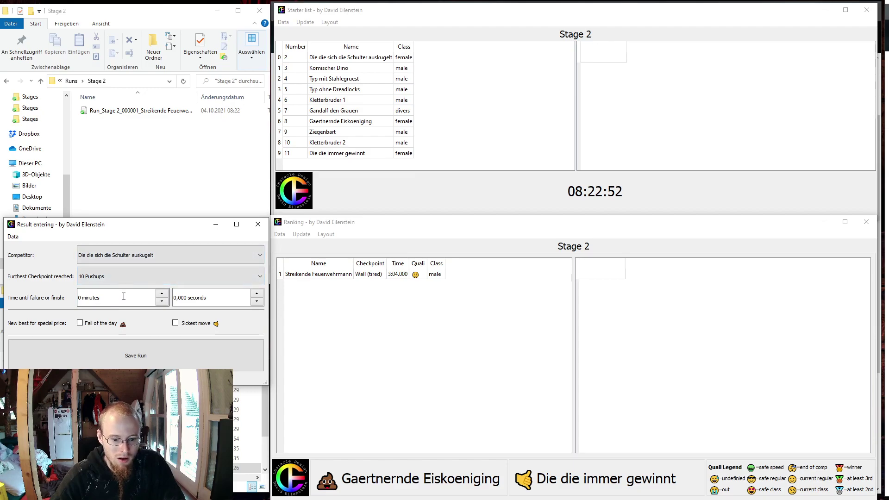
scroll(205, 300, "up", 2)
scroll(205, 301, "up", 2)
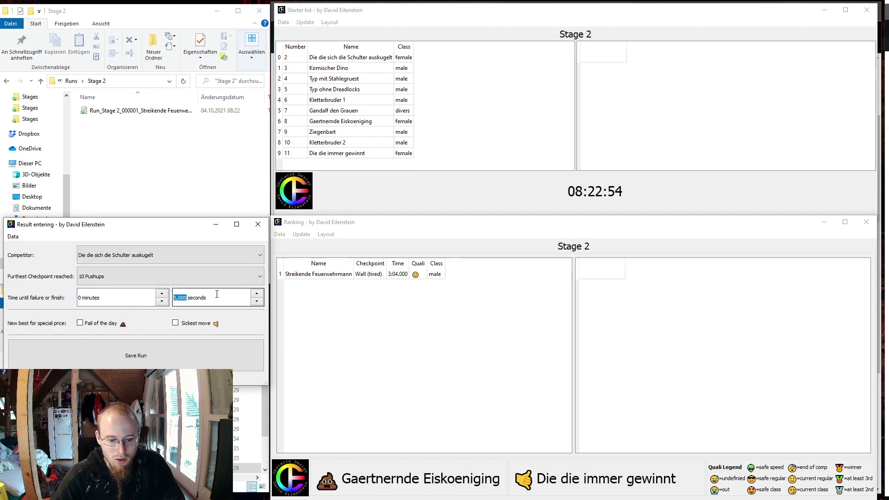
left_click(217, 295)
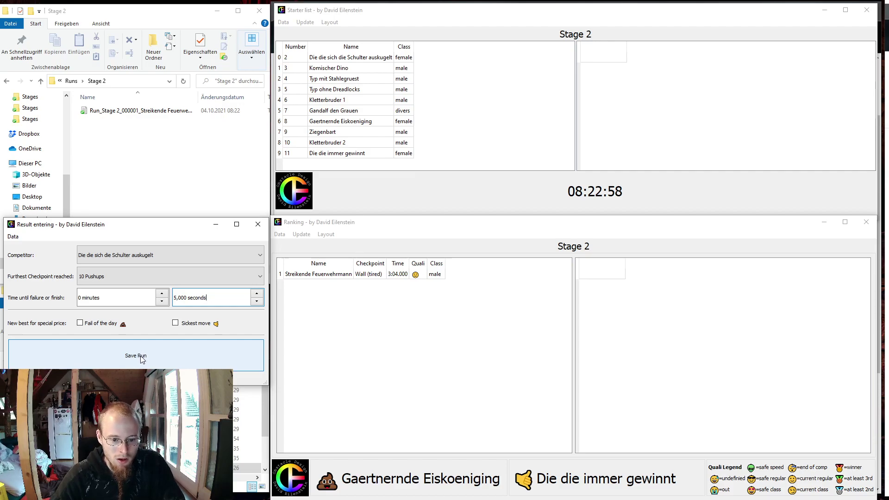
left_click(109, 327)
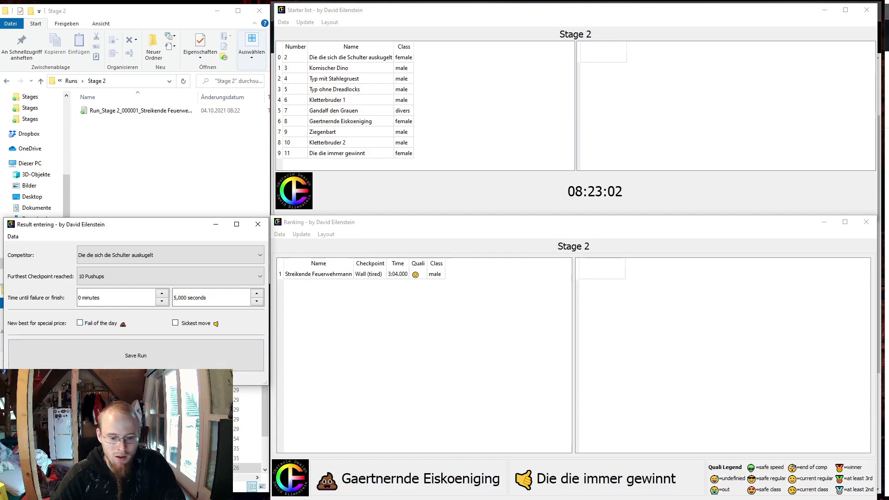
left_click(144, 361)
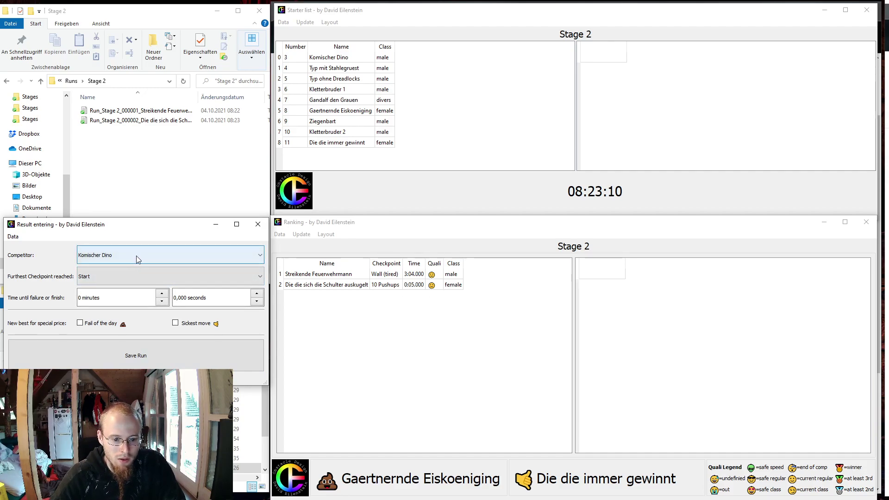
Save the third competitor's run with Ringslider (started sliding) as furthest checkpoint, a time of 15 minutes and the Sickest move award
left_click(124, 277)
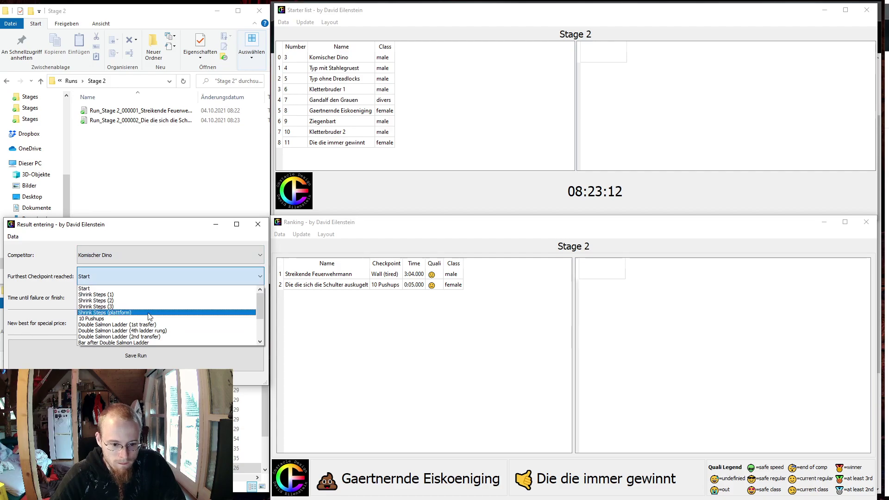
scroll(149, 316, "down", 3)
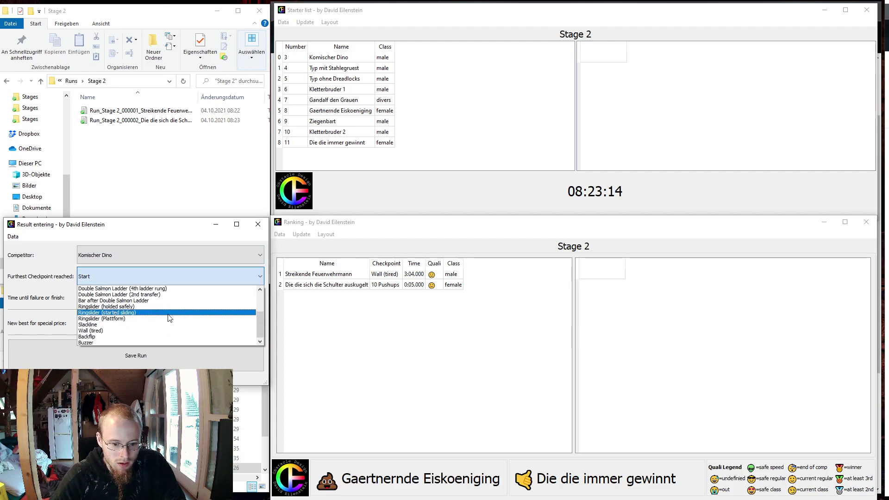
left_click(139, 313)
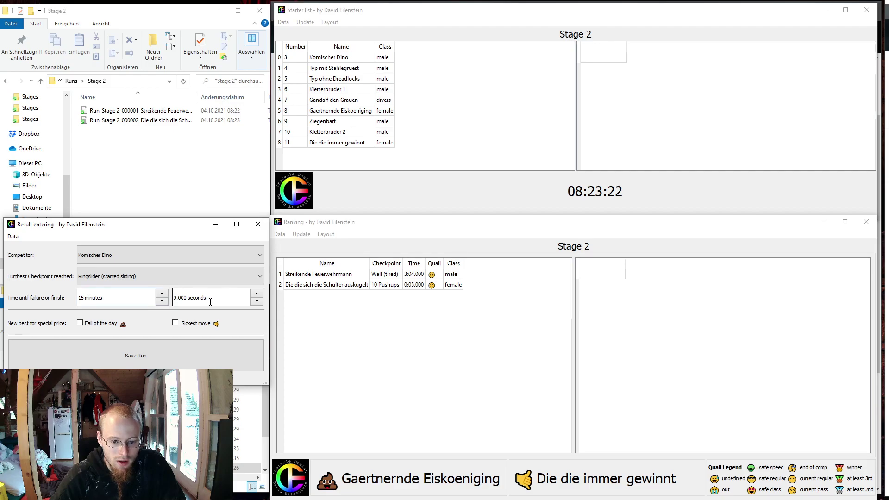
left_click(174, 323)
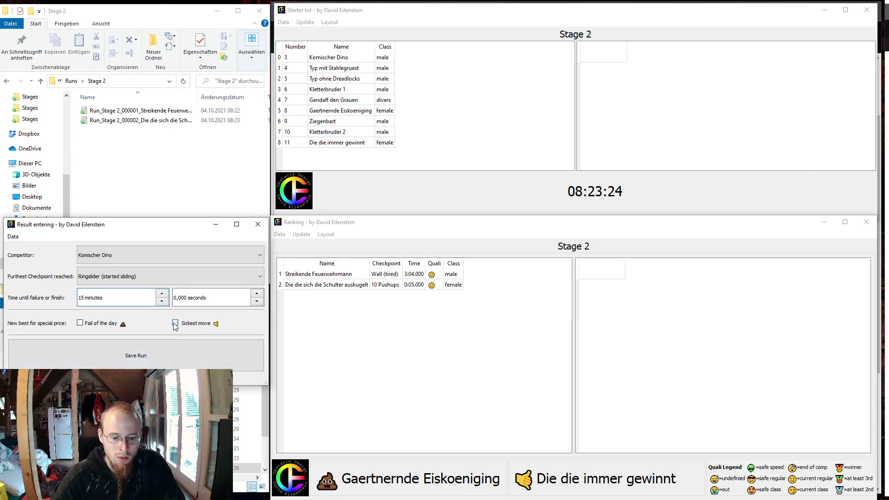
left_click(163, 359)
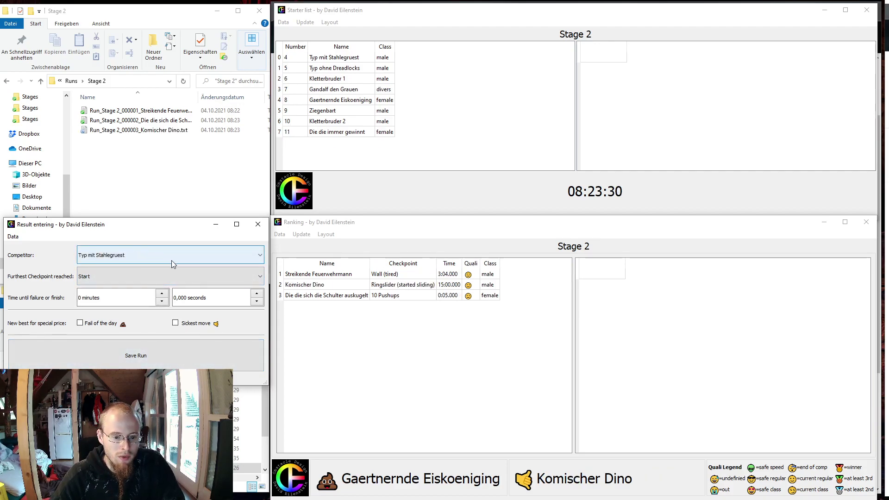
Save the fourth competitor's Stage 2 run with Buzzer as furthest checkpoint and a time of 3 minutes 3 seconds
left_click(158, 279)
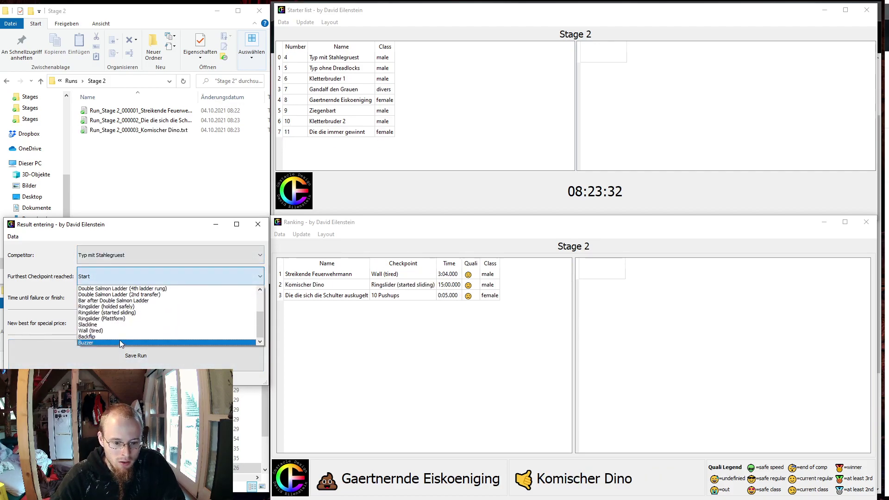
left_click(119, 341)
left_click(121, 302)
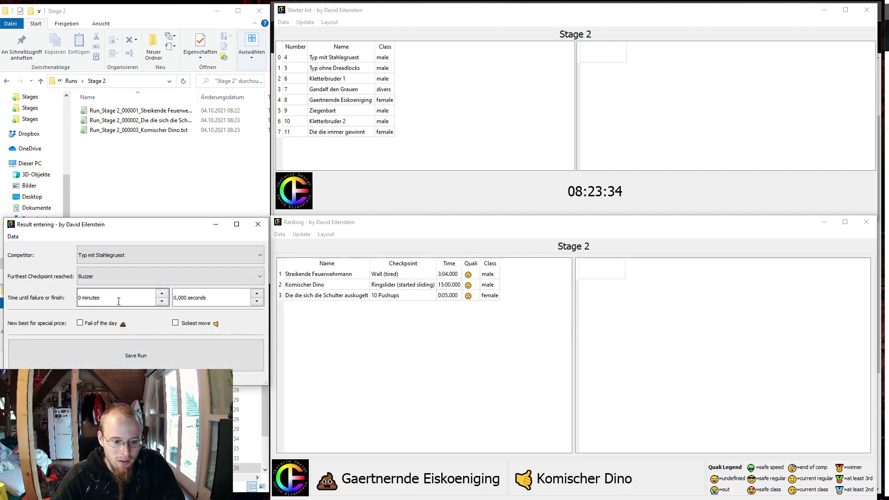
type("3")
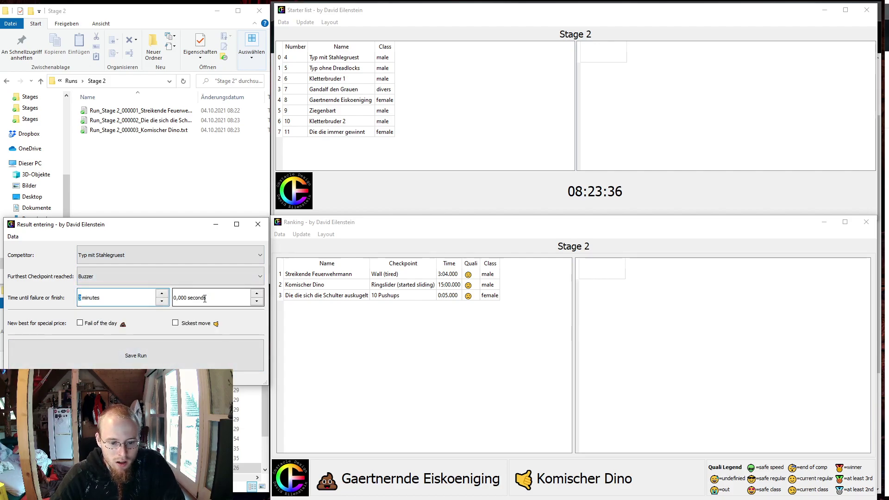
left_click(205, 297)
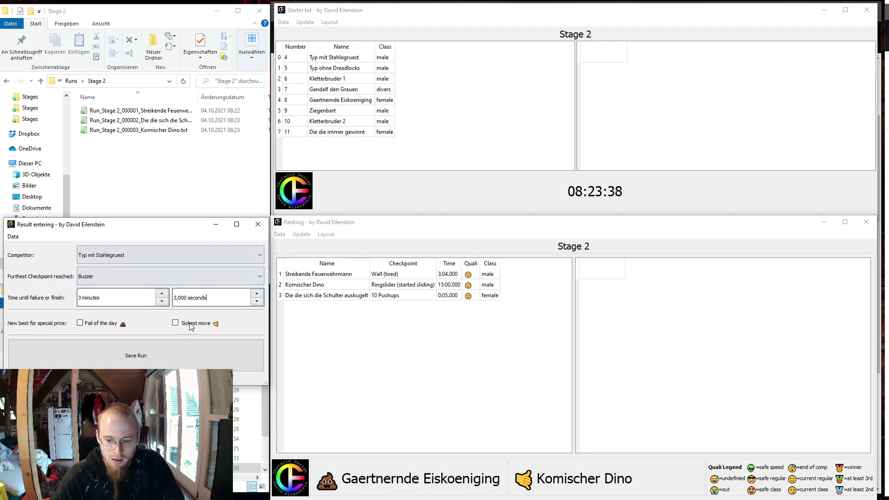
left_click(152, 356)
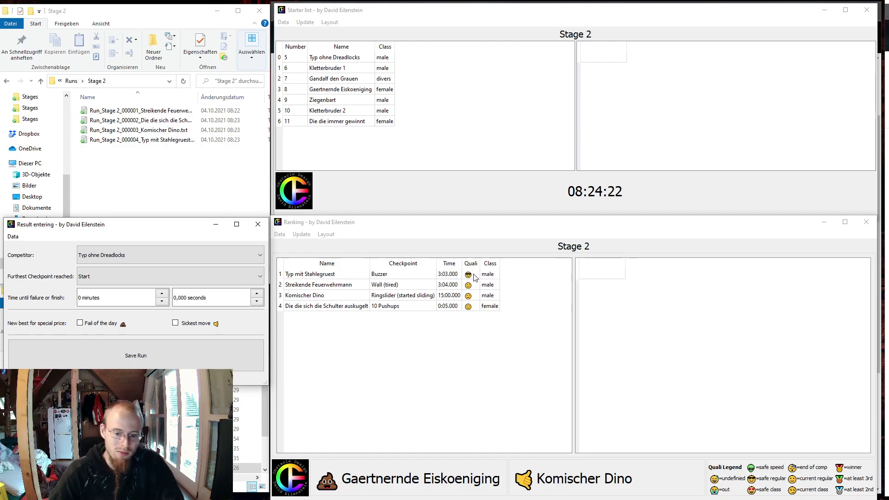
Save the fifth competitor's run with Buzzer as furthest checkpoint, a time of 2 minutes 43 seconds and the Sickest move award
left_click(142, 256)
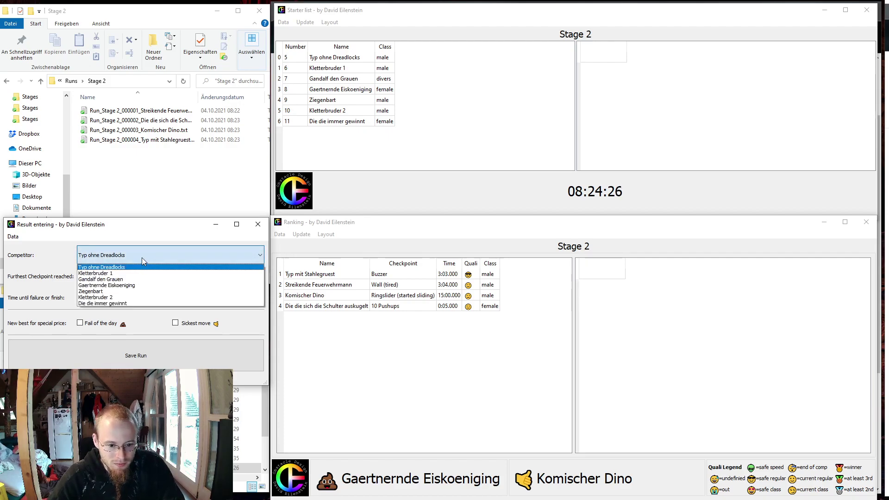
left_click(141, 257)
left_click(126, 275)
scroll(139, 320, "down", 3)
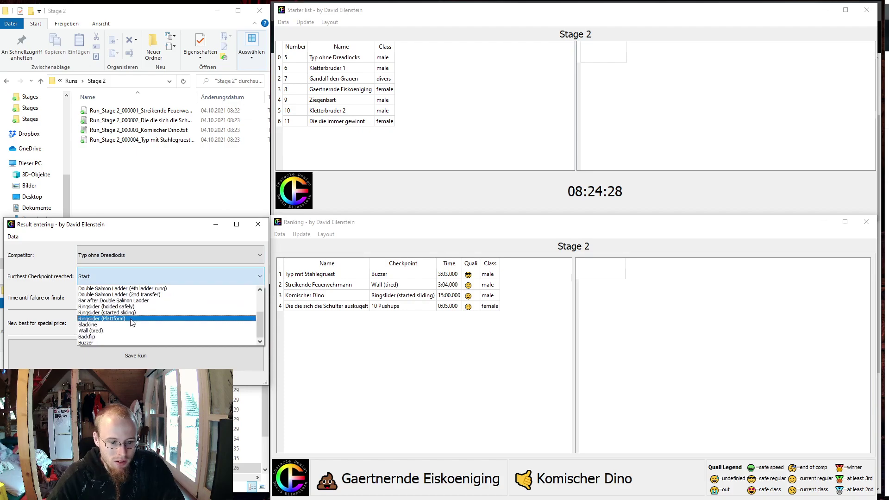
left_click(99, 343)
left_click(114, 298)
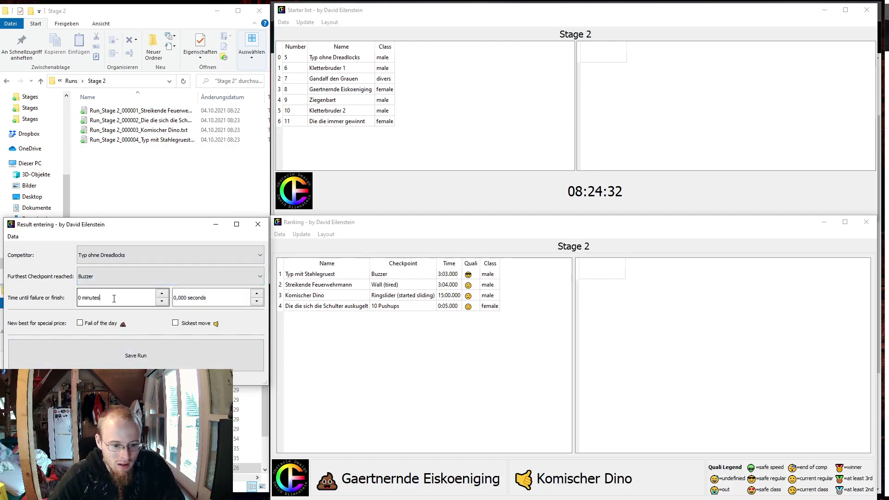
scroll(124, 297, "up", 2)
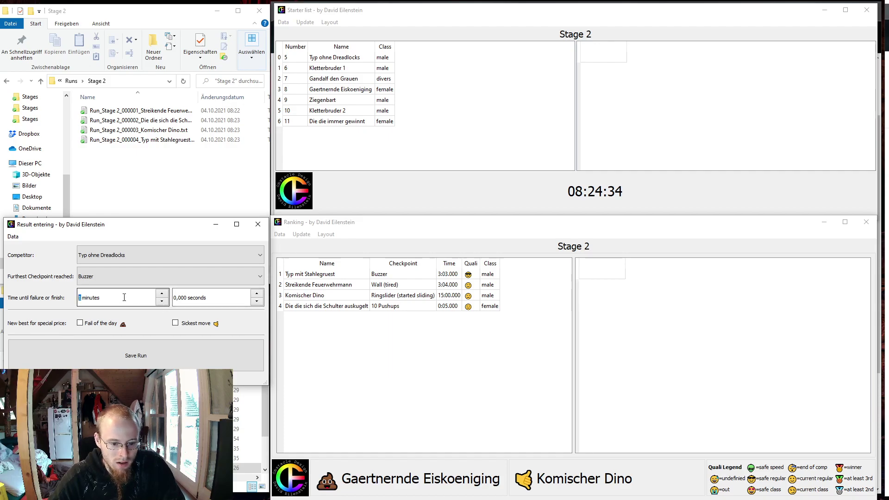
scroll(124, 297, "up", 1)
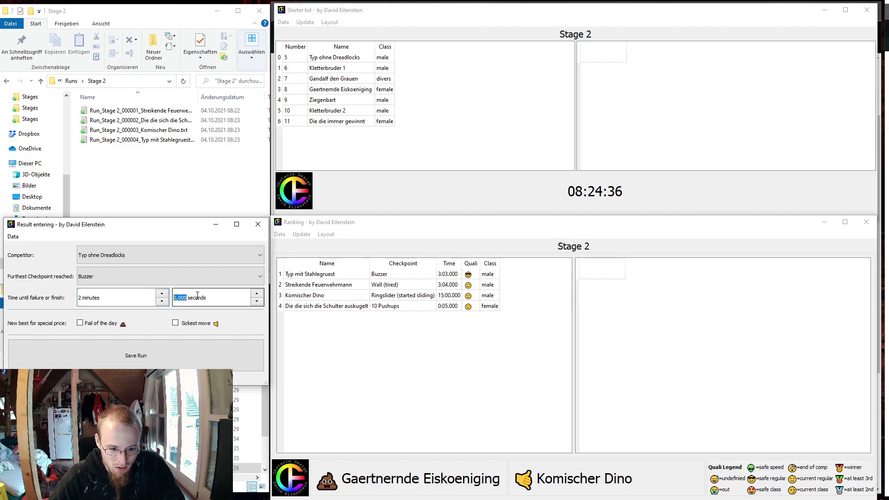
scroll(198, 295, "up", 11)
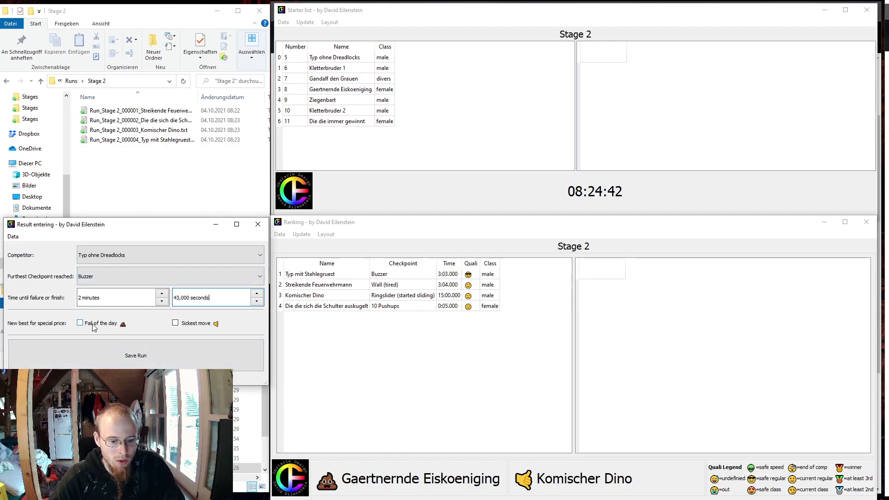
left_click(165, 360)
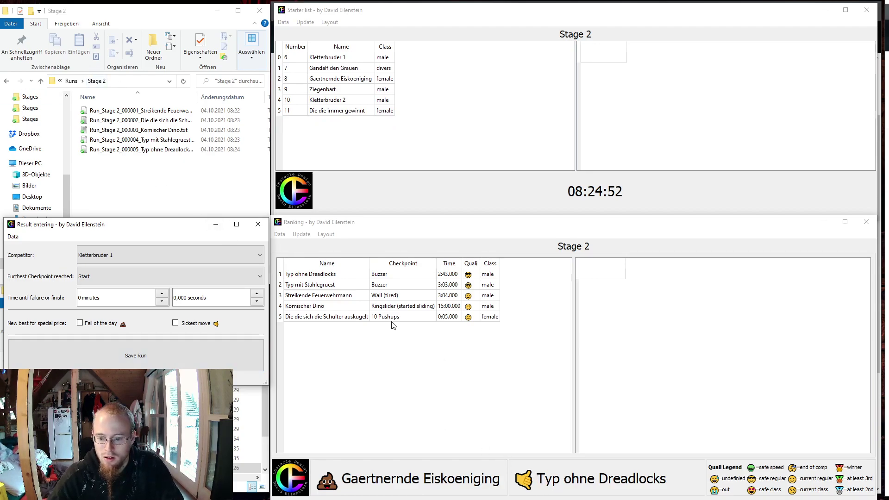
Save the sixth competitor's Stage 2 run with Shrink Steps (1) as furthest checkpoint and a time of 1 minute 8 seconds
left_click(118, 278)
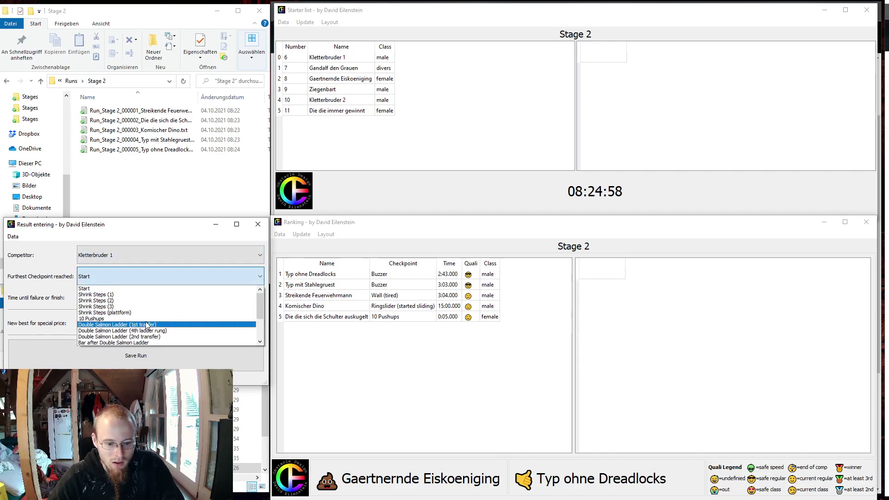
scroll(143, 325, "down", 3)
scroll(125, 326, "up", 3)
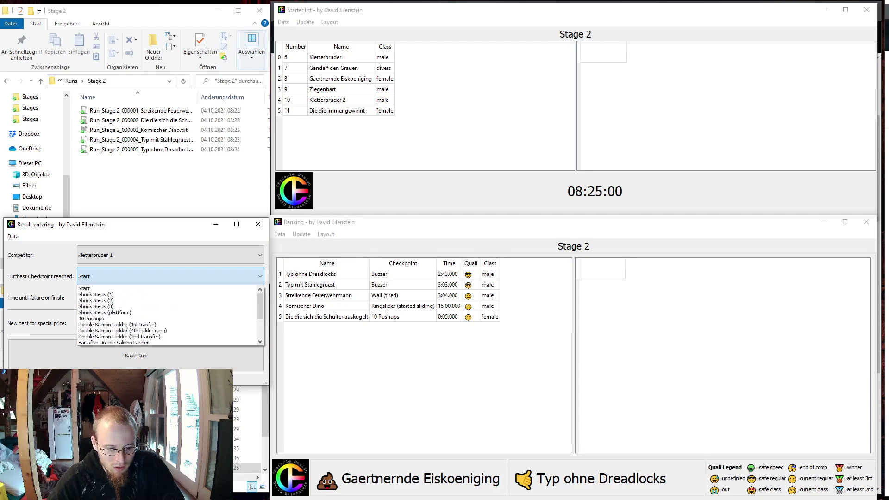
left_click(118, 295)
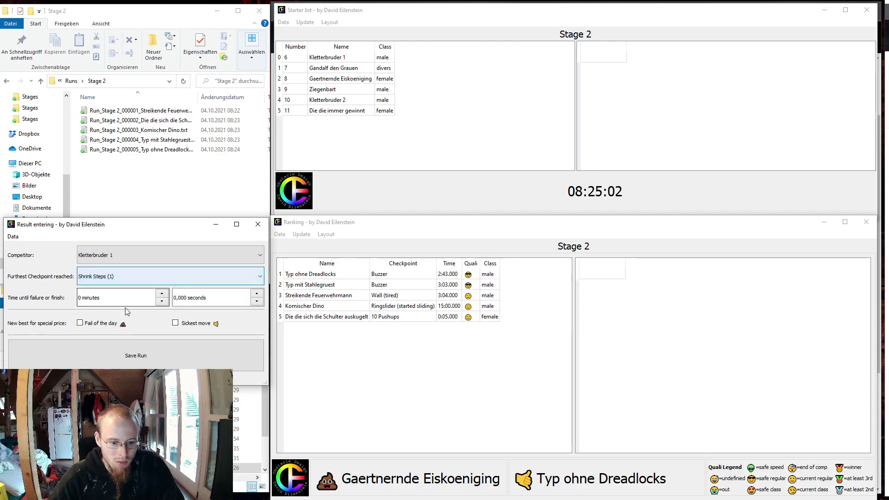
key("Tab")
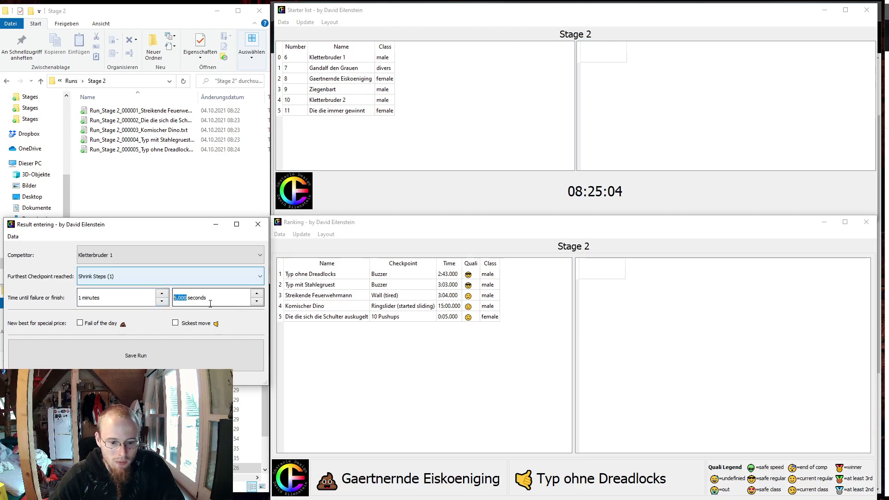
left_click(171, 355)
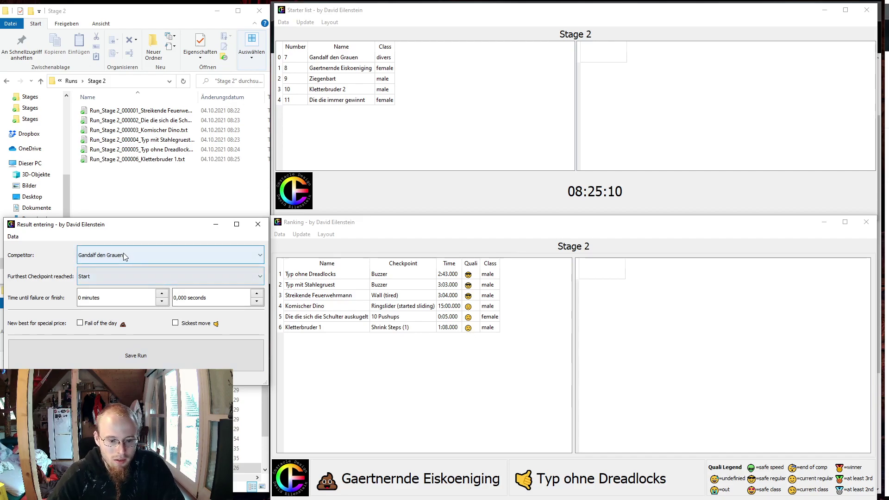
Save the seventh competitor's run with Slackline as furthest checkpoint, a time of 7 minutes and the Fail of the day award
left_click(123, 274)
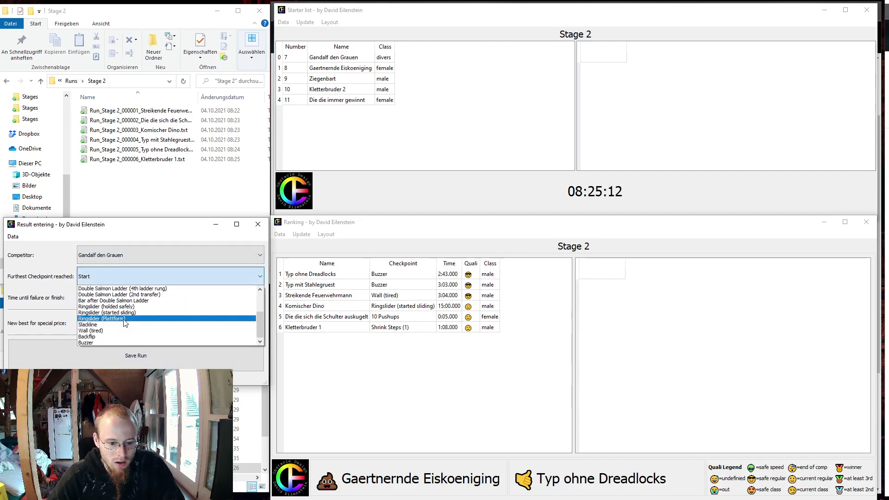
left_click(114, 325)
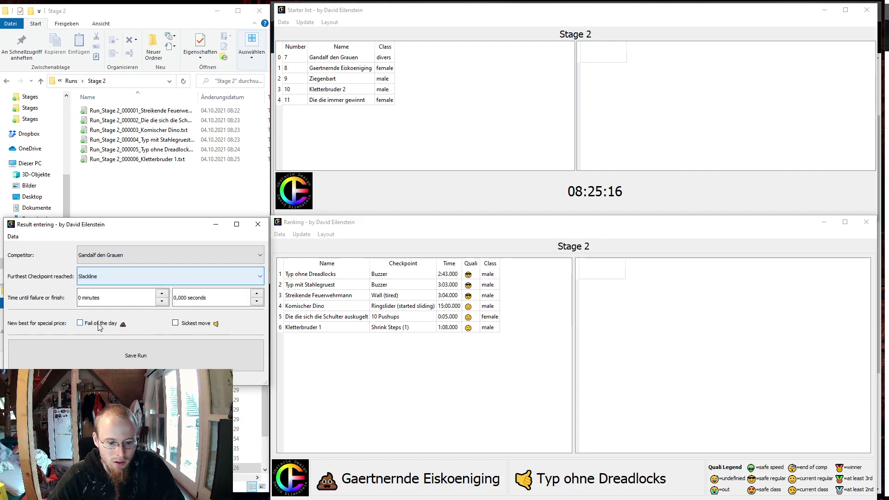
left_click(99, 323)
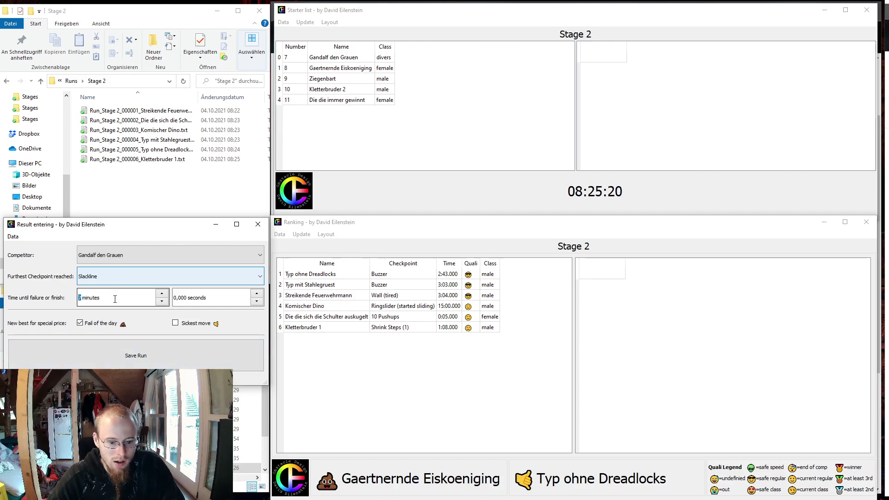
left_click(150, 358)
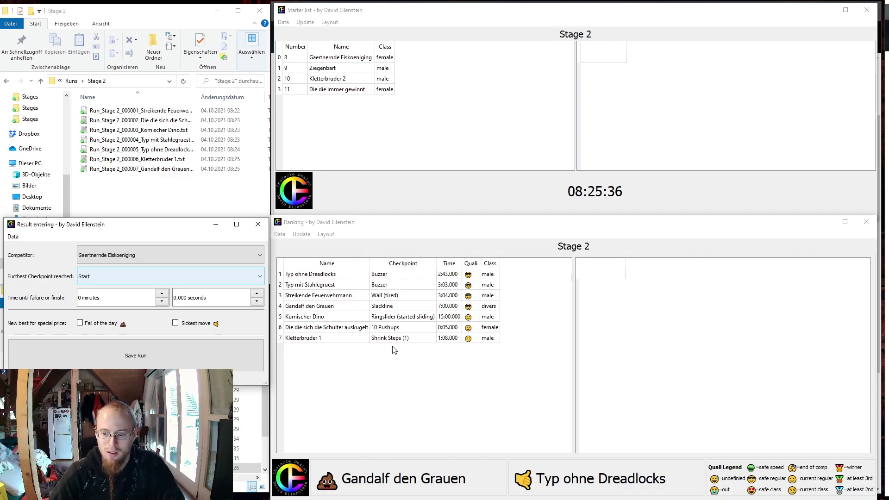
Save the eighth competitor's Stage 2 run with Wall (tired) as furthest checkpoint and a time of 3 minutes
left_click(114, 276)
scroll(123, 310, "down", 3)
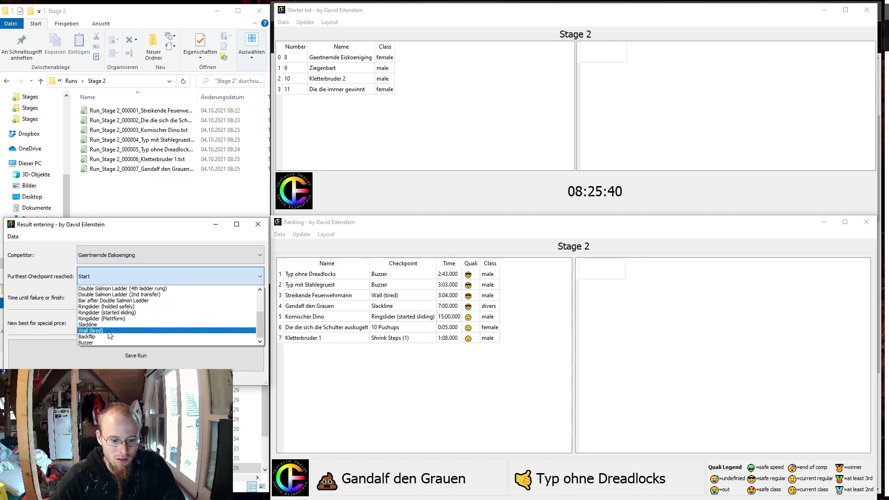
left_click(119, 336)
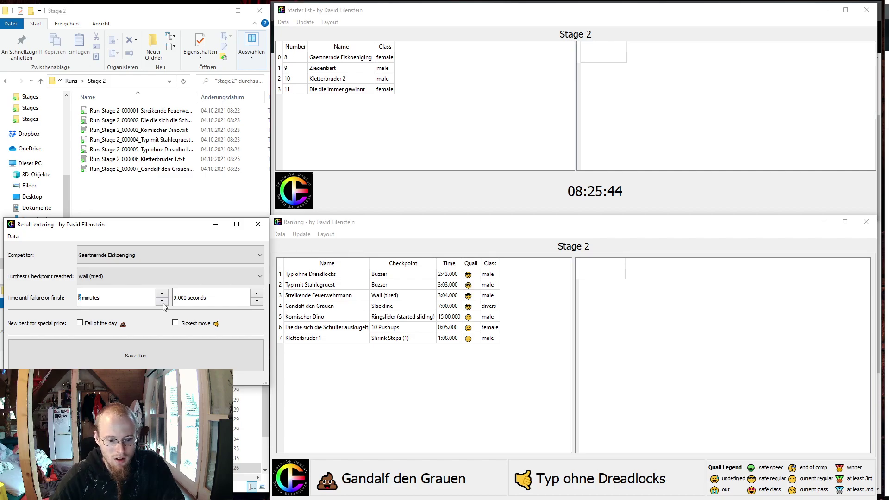
scroll(125, 297, "up", 1)
scroll(139, 299, "up", 2)
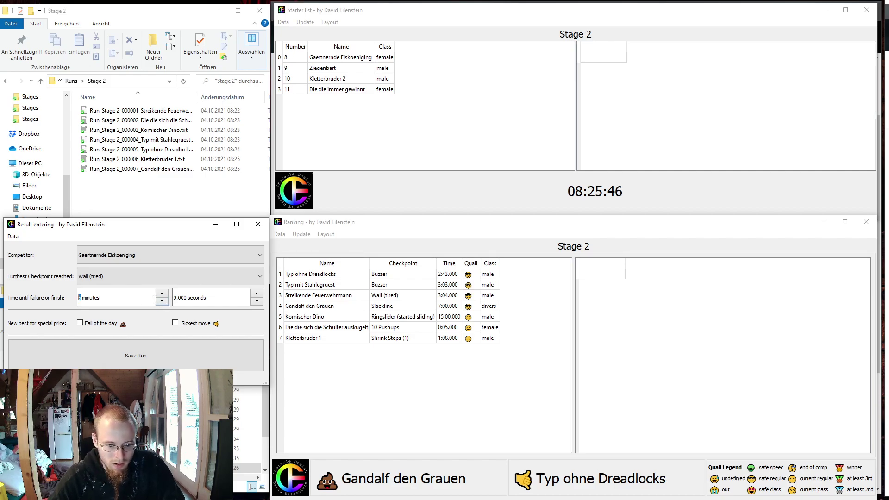
left_click(146, 357)
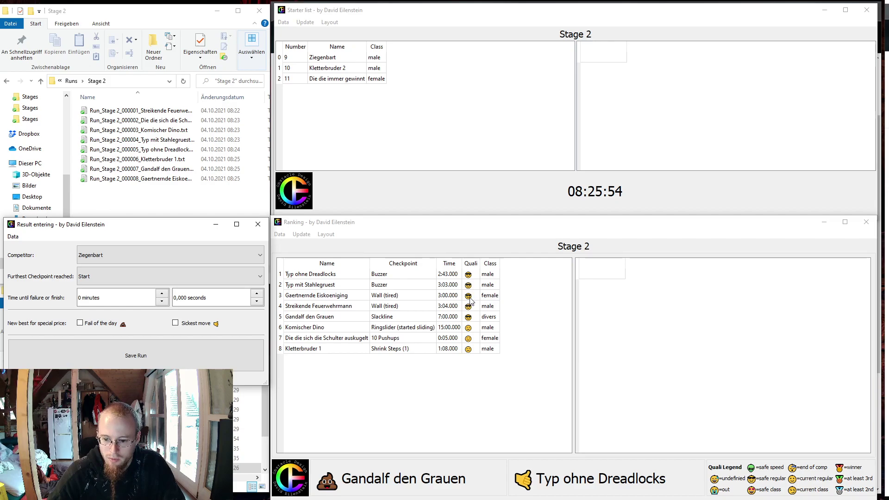
Save the ninth competitor's run with Double Salmon Ladder (2nd transfer) as furthest checkpoint and a time of 3 minutes 3 seconds
left_click(137, 277)
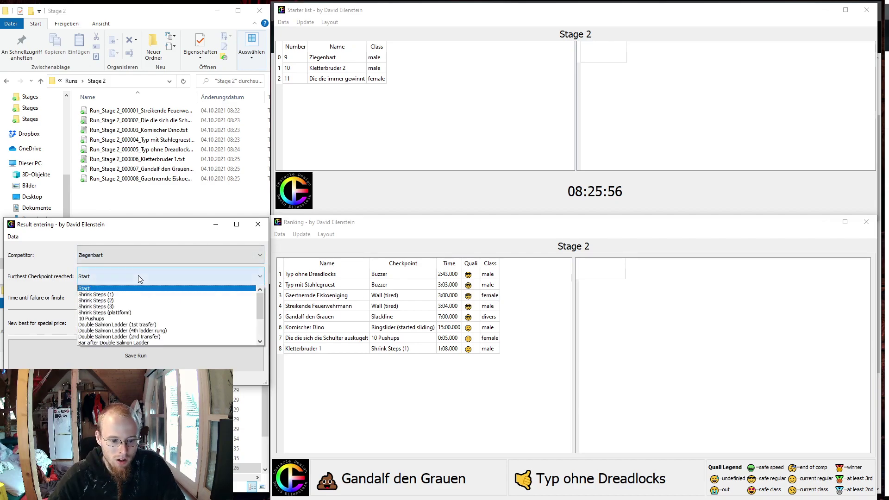
left_click(121, 336)
left_click(120, 302)
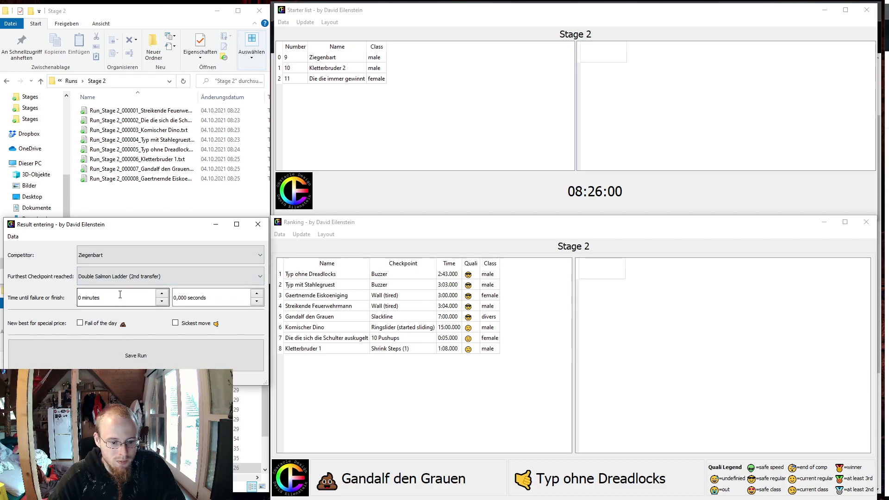
key("Tab")
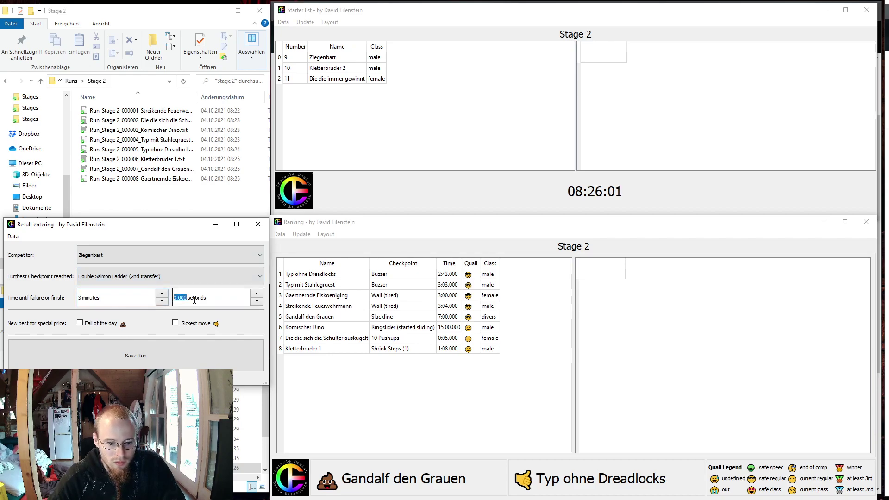
left_click(150, 355)
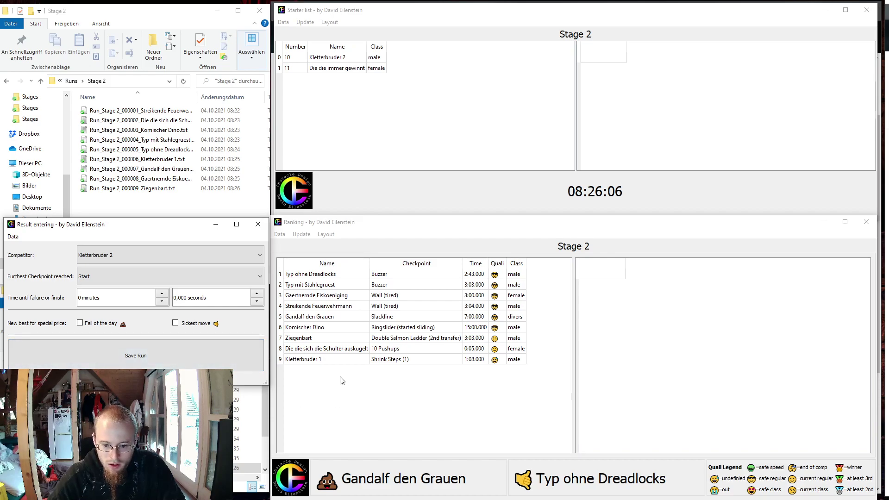
Save the tenth competitor's Stage 2 run with Buzzer as furthest checkpoint and a time of 4 minutes 2 seconds
left_click(118, 275)
scroll(116, 319, "down", 3)
left_click(116, 330)
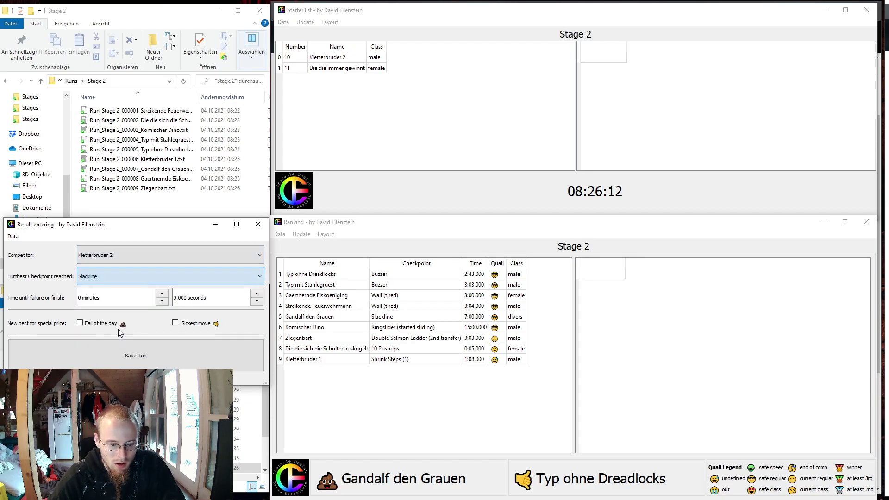
key("Tab")
scroll(129, 274, "down", 1)
type("2")
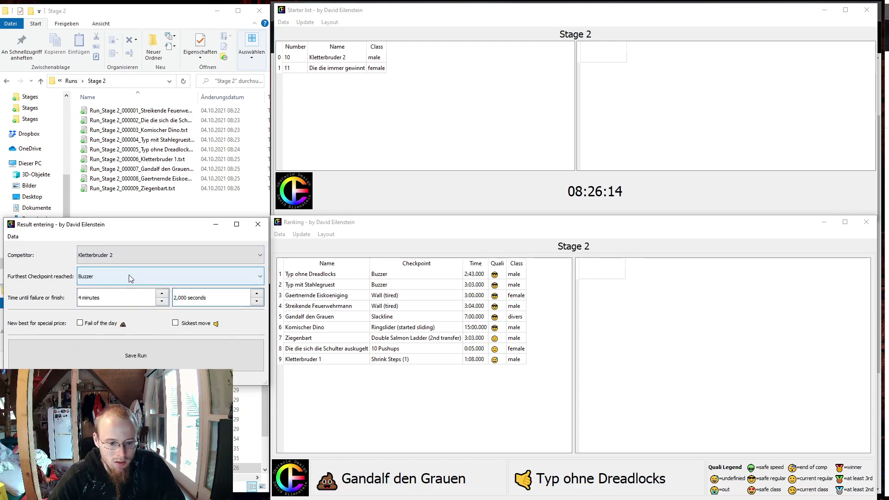
left_click(162, 360)
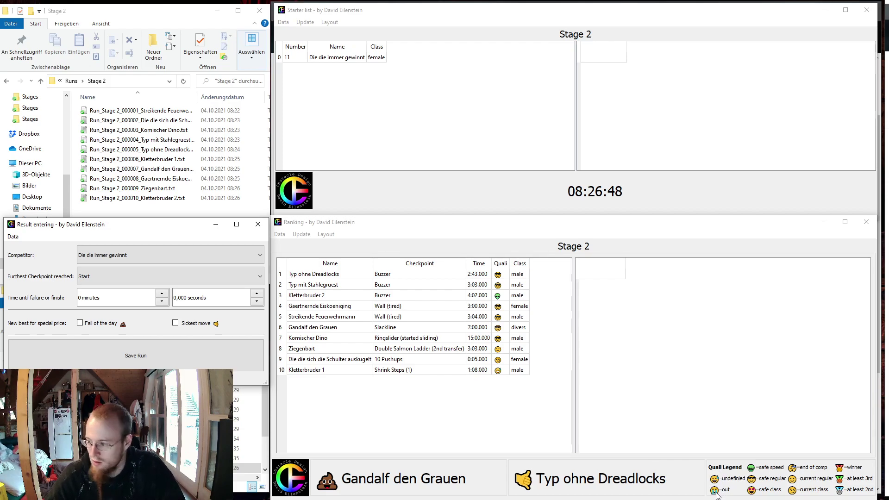
Save the eleventh competitor's Stage 2 run with Buzzer as furthest checkpoint and a time of 1 minute
left_click(153, 256)
left_click(150, 255)
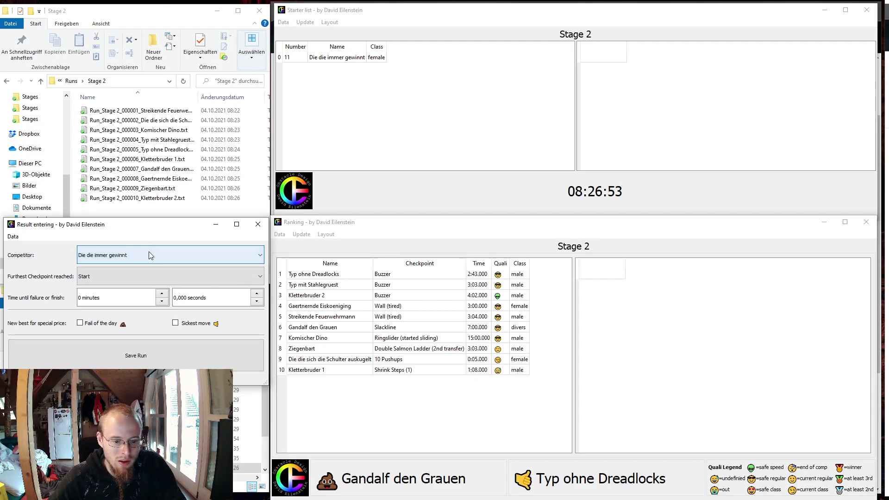
left_click(137, 274)
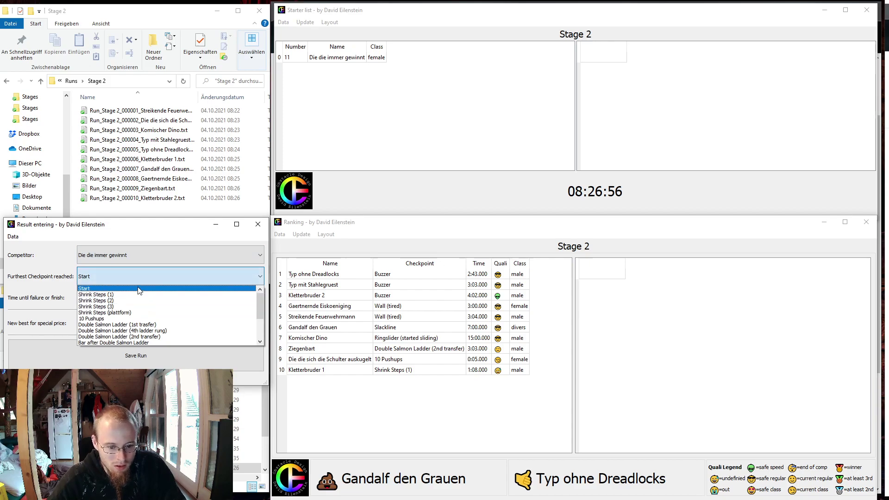
scroll(139, 317, "down", 3)
left_click(110, 341)
left_click(114, 295)
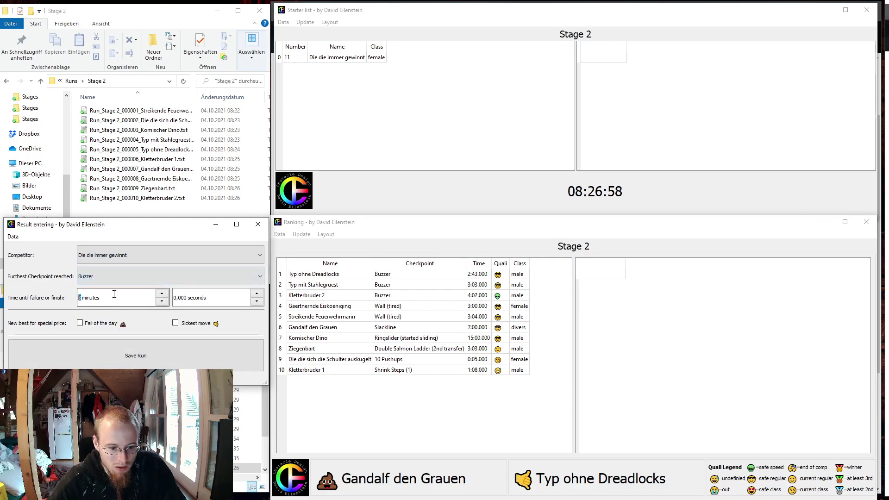
left_click(140, 357)
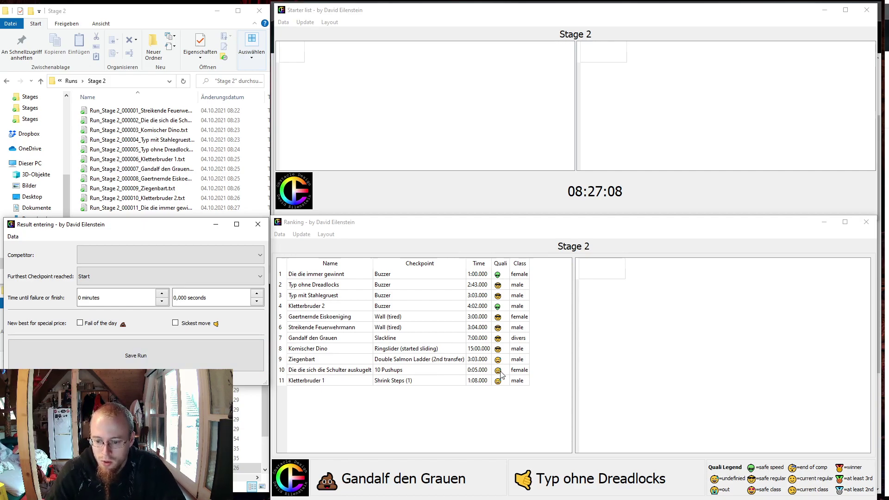
Load the Awsome_Comp_Demo competition folder in the competition manager's main window
scroll(142, 173, "right", 3)
scroll(142, 173, "left", 3)
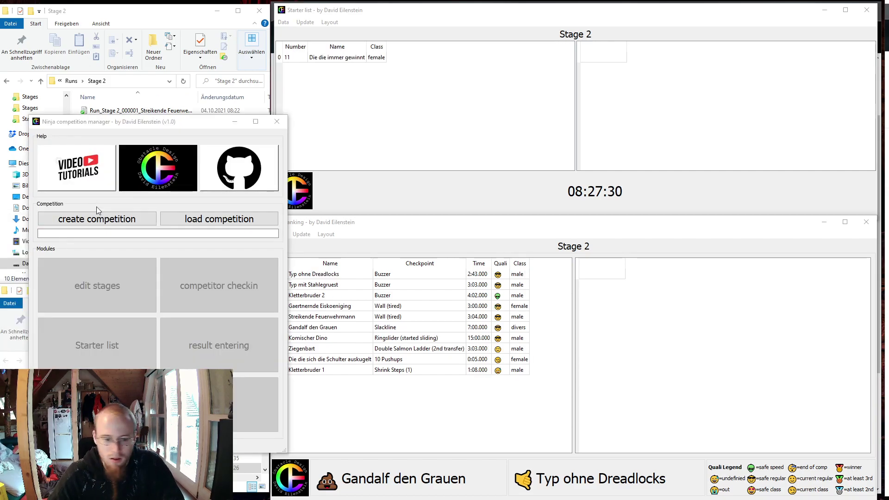
left_click(233, 221)
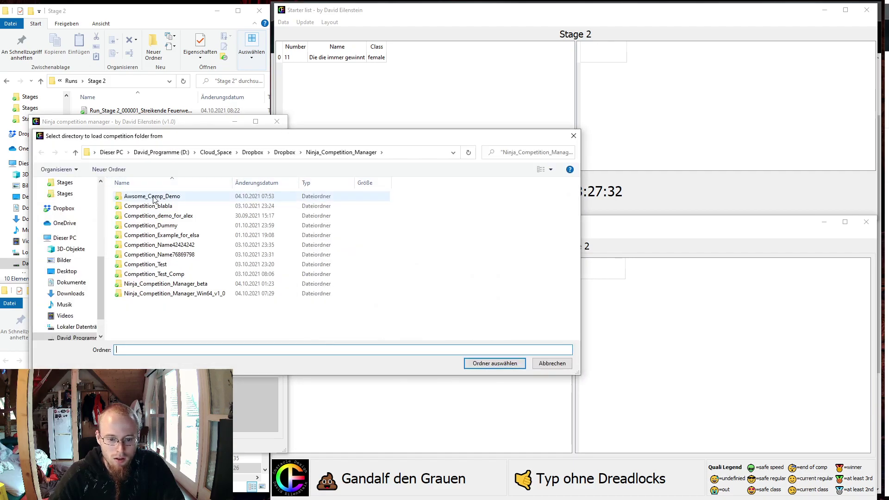
left_click(149, 197)
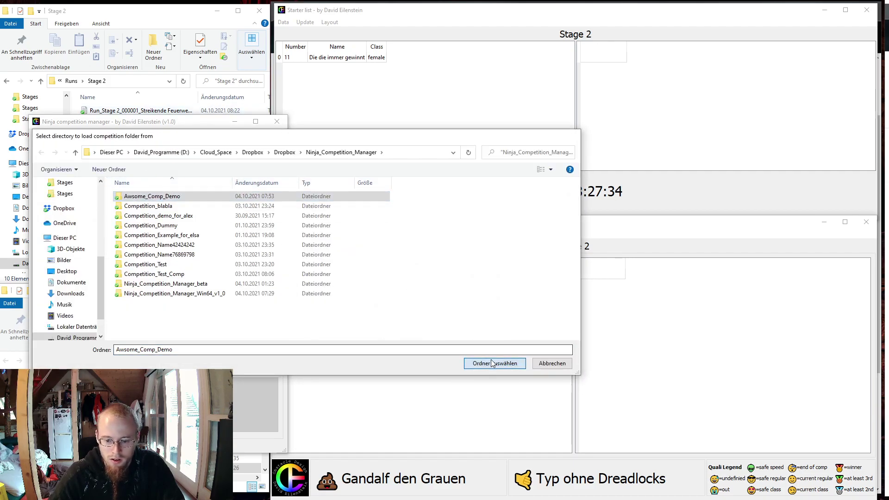
left_click(495, 363)
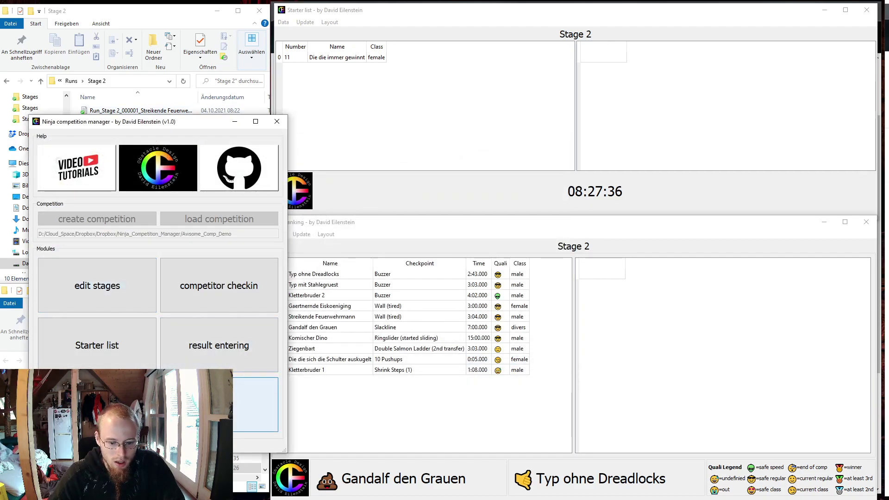
Open result entering with the Stage 1_Survivors competitors and Stage 2.txt, and move its window clear of the ranking table
left_click(211, 356)
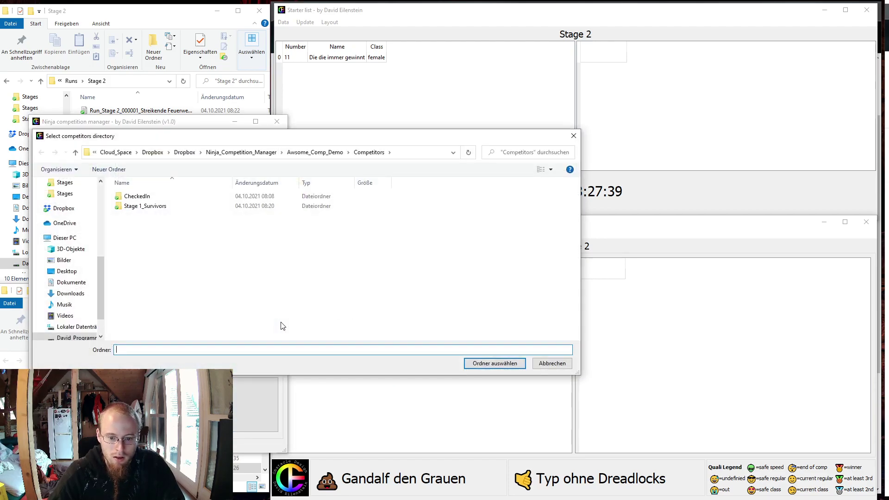
left_click(138, 206)
left_click(495, 363)
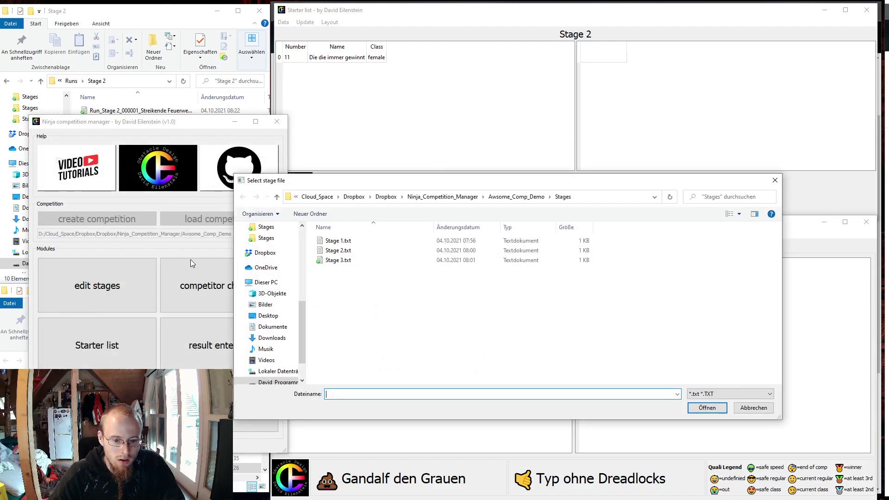
left_click(338, 251)
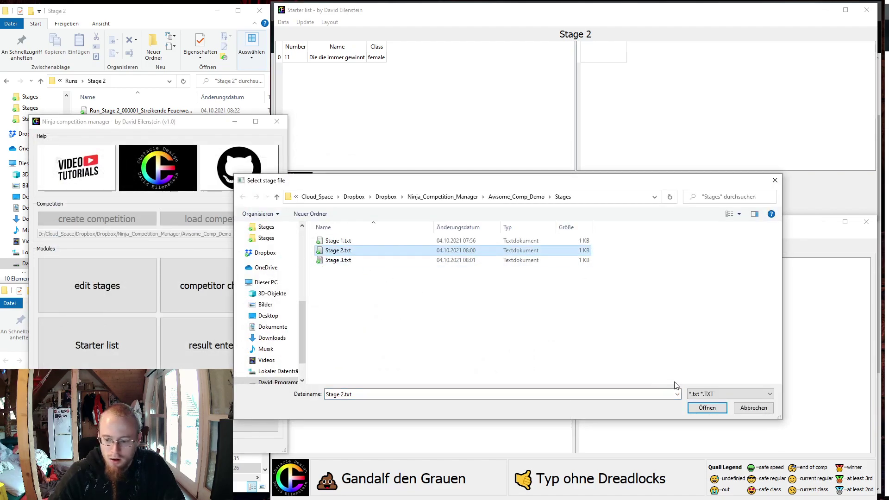
left_click(713, 409)
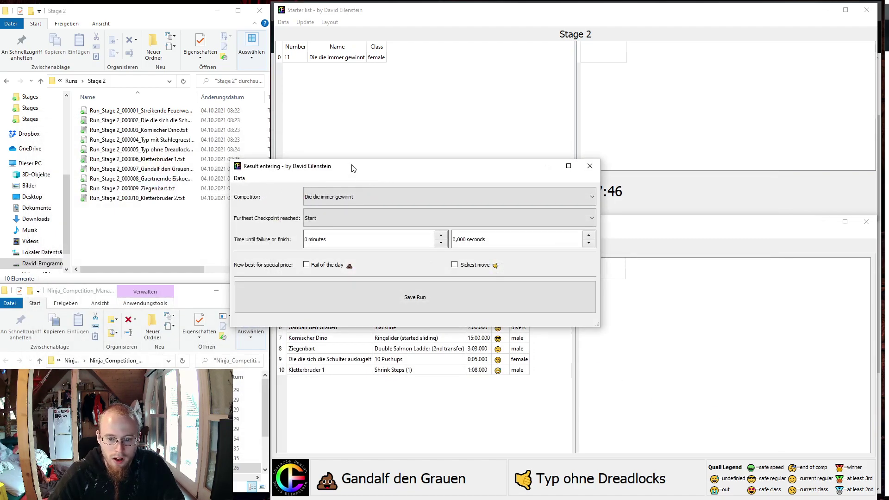
left_click_drag(352, 168, 184, 79)
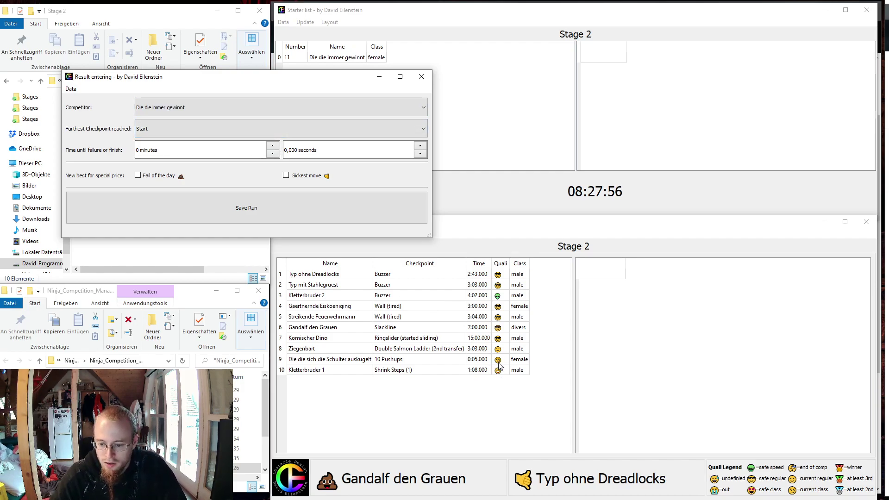
Save the eleventh competitor's run with Shrink Steps (1) as furthest checkpoint and a time of 0 minutes 2 seconds
left_click(178, 108)
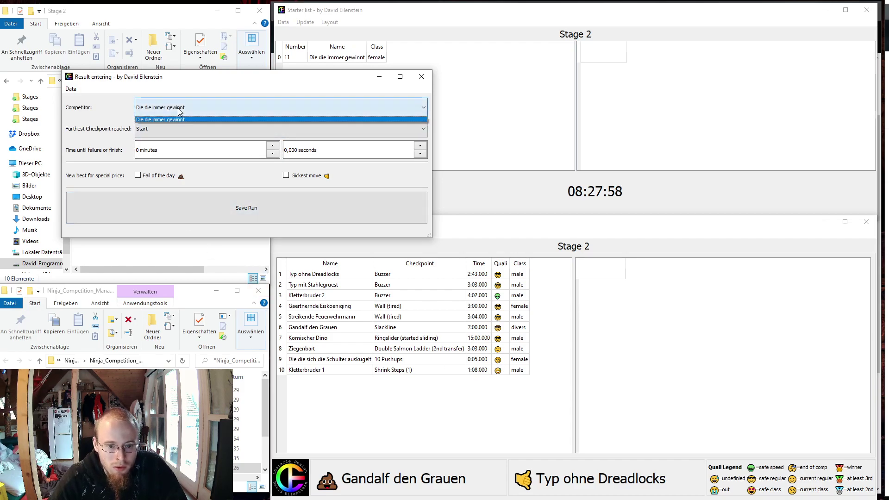
left_click(171, 124)
left_click(171, 128)
left_click(173, 147)
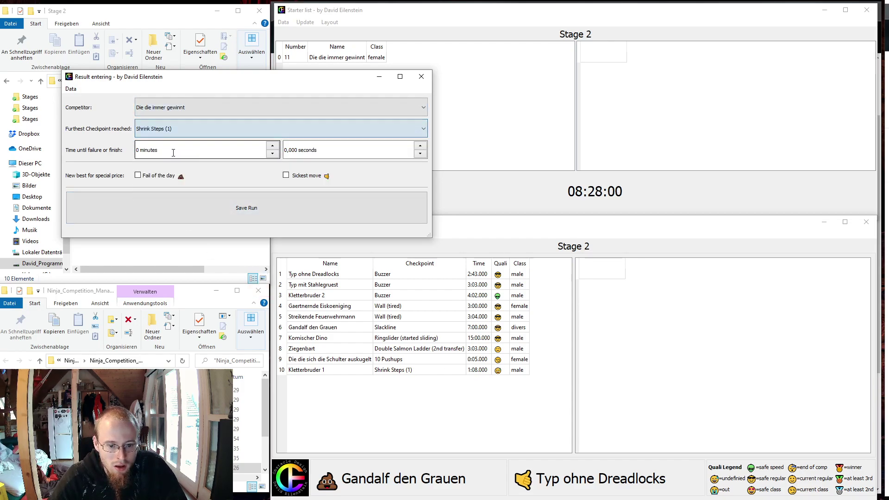
left_click(189, 149)
key("Tab")
type("2")
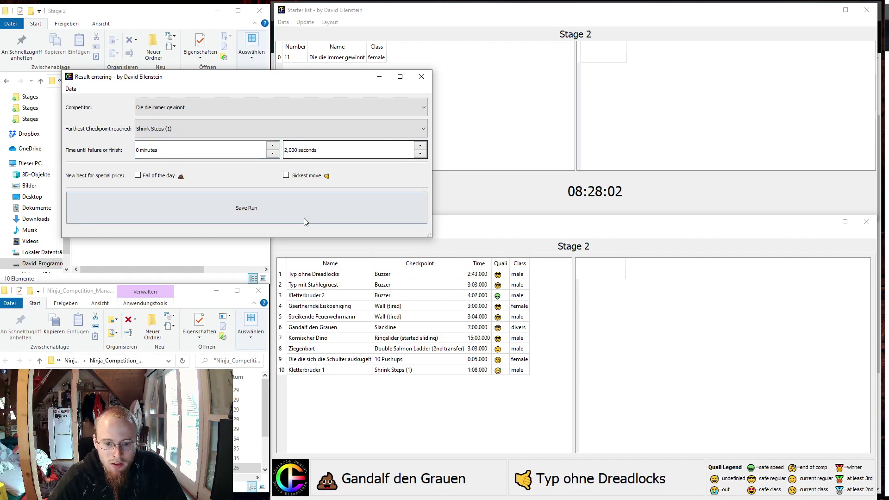
left_click(213, 207)
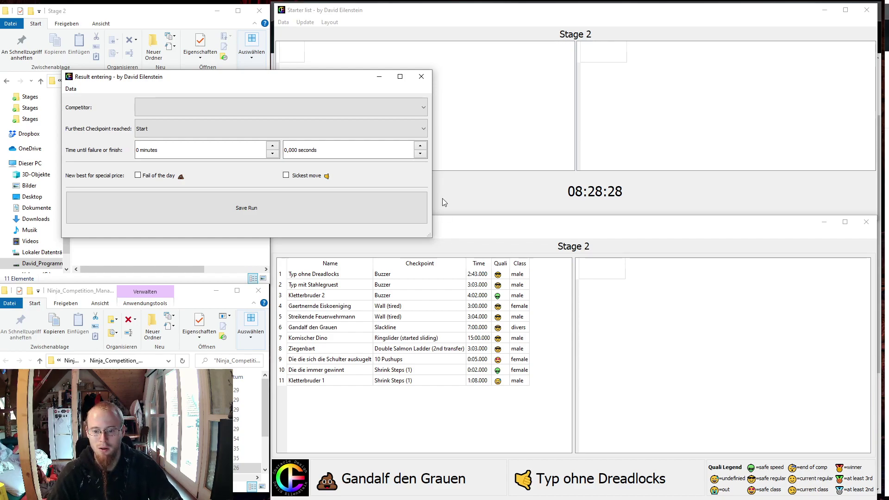
Close the Stage 2 Result entering, Ranking and Starter list windows
left_click(424, 76)
left_click(866, 222)
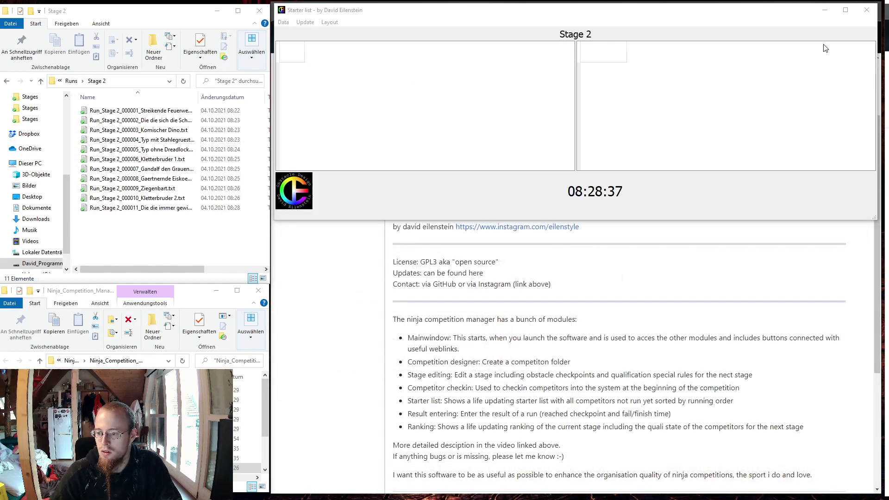
left_click(866, 10)
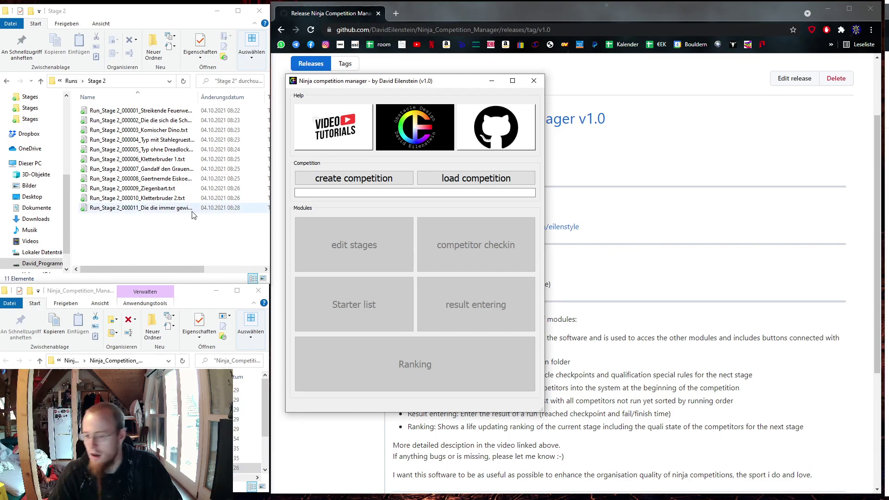
Load the Awsome_Comp_Demo competition again from the main window
left_click(445, 179)
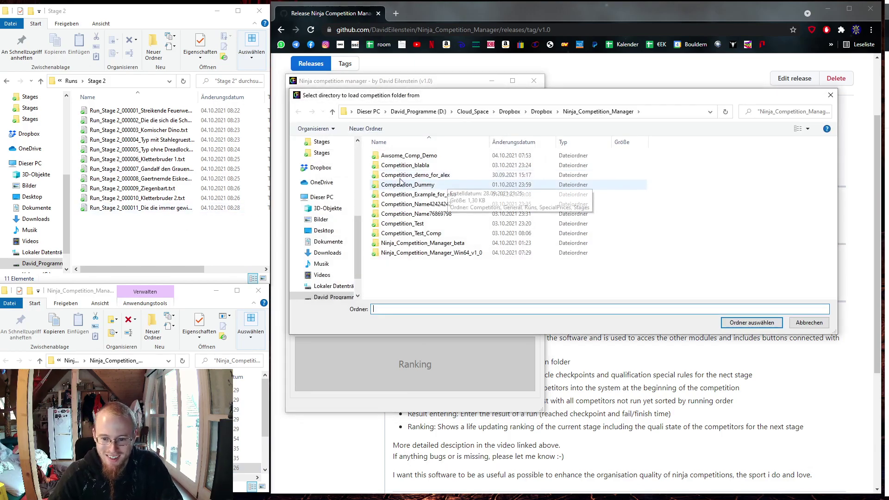
left_click(409, 155)
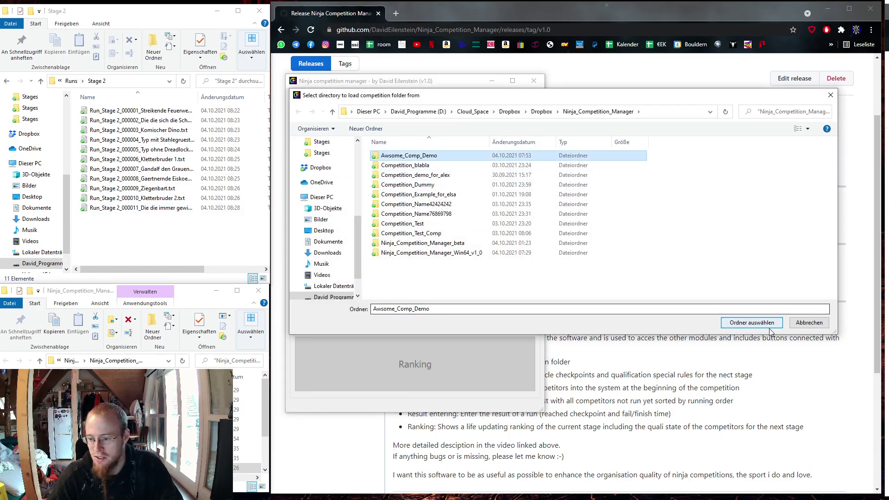
left_click(752, 323)
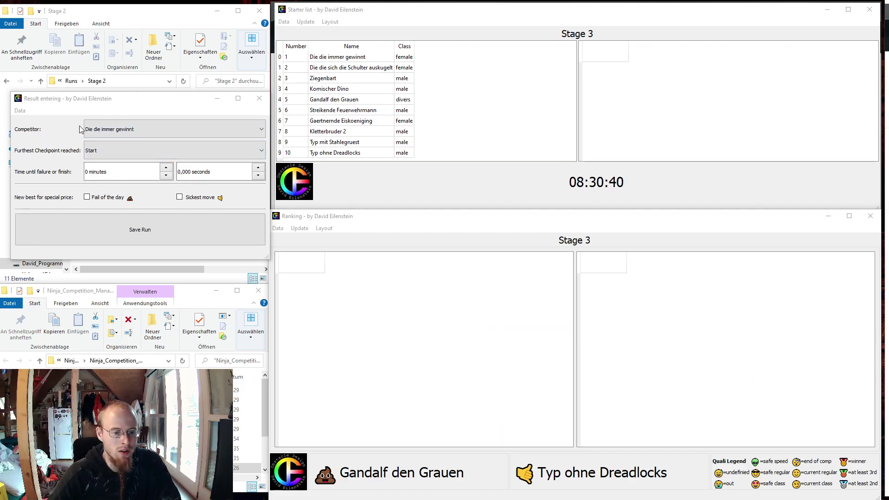
Save competitor number 1's Stage 3 run with Wall (tired) as furthest checkpoint and a time of 2 minutes 1 second
left_click(137, 130)
left_click(138, 132)
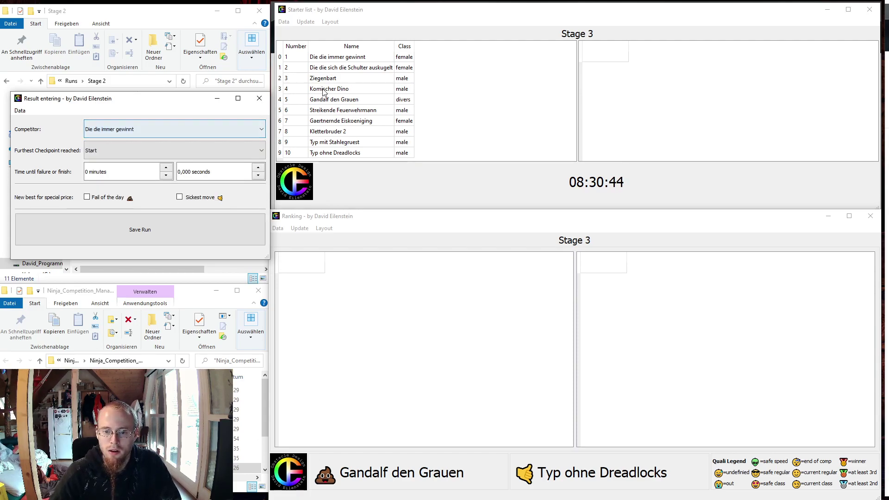
left_click(117, 153)
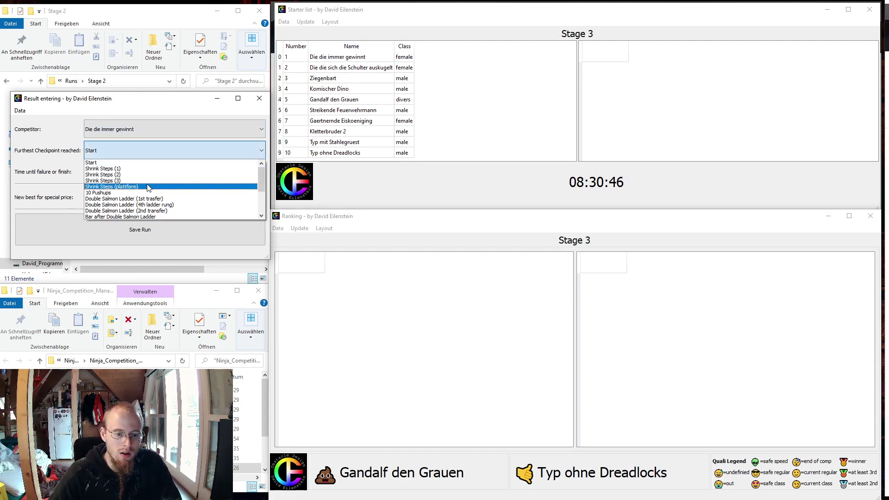
scroll(148, 185, "down", 4)
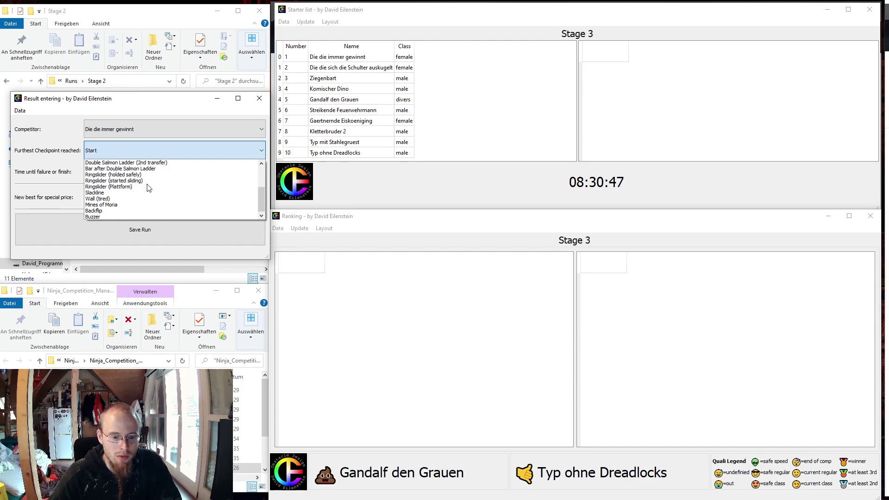
left_click(112, 198)
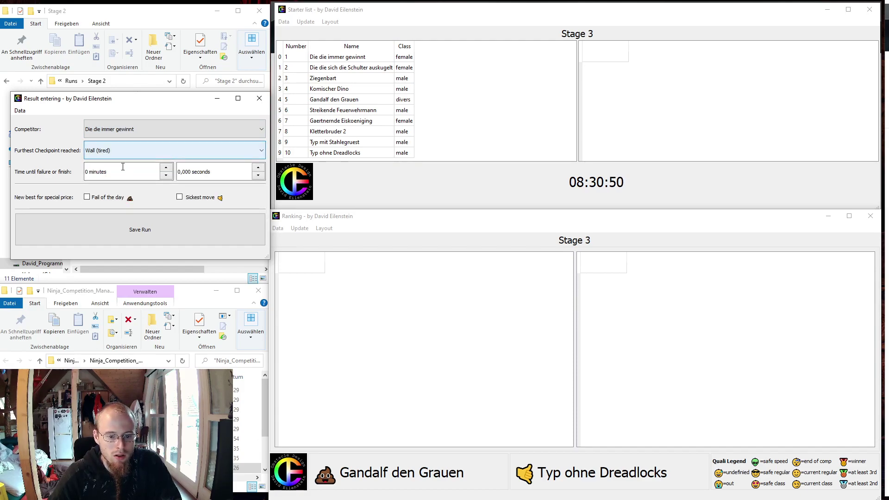
left_click(111, 173)
left_click(205, 174)
scroll(206, 174, "up", 1)
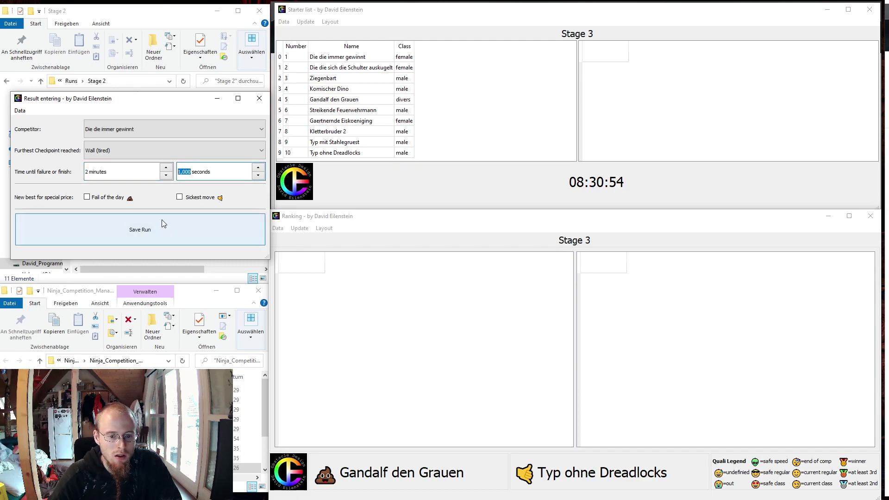
left_click(134, 226)
left_click(154, 229)
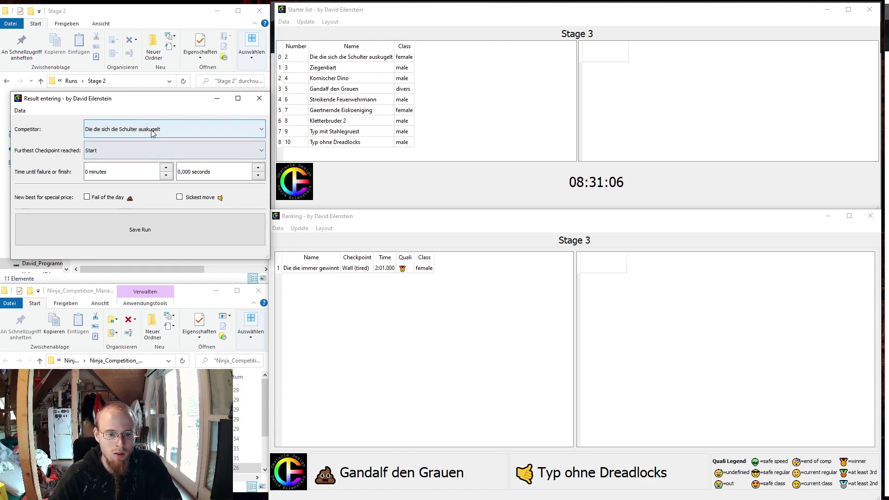
Save competitor number 2's run with Buzzer as furthest checkpoint, a time of 3 minutes 2 seconds and the Sickest move special price
left_click(127, 149)
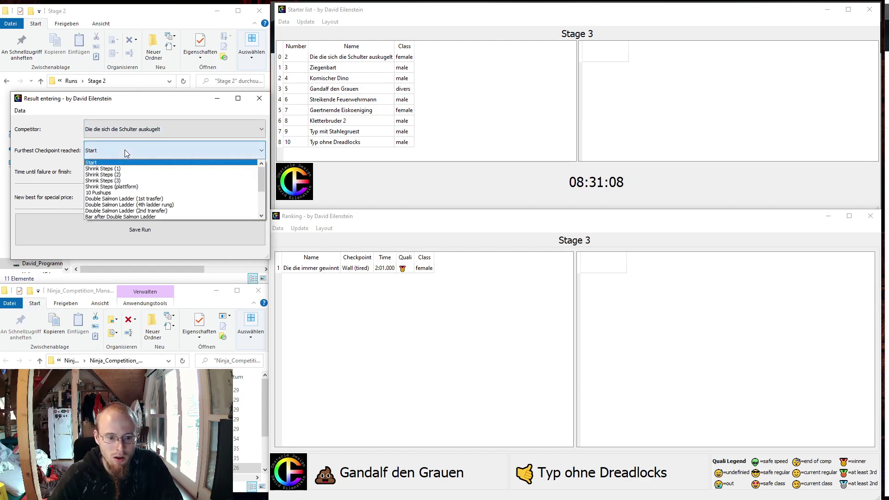
scroll(125, 197, "down", 3)
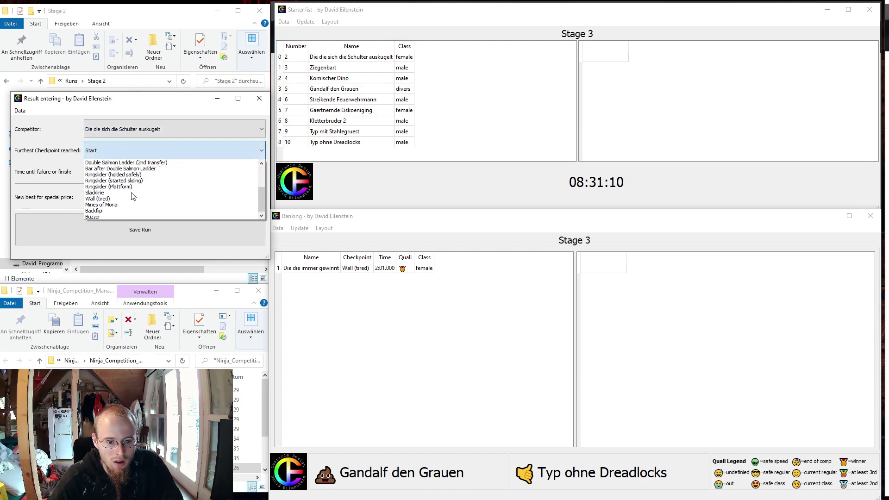
left_click(109, 216)
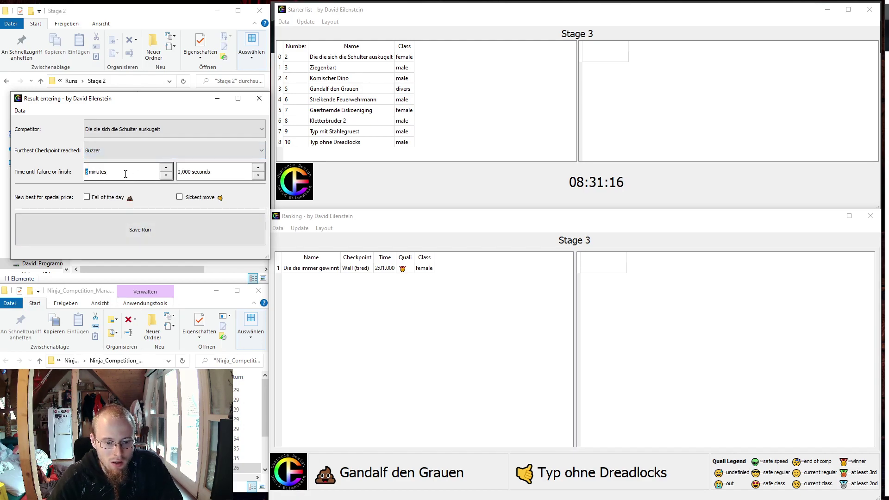
key("Tab")
left_click(198, 198)
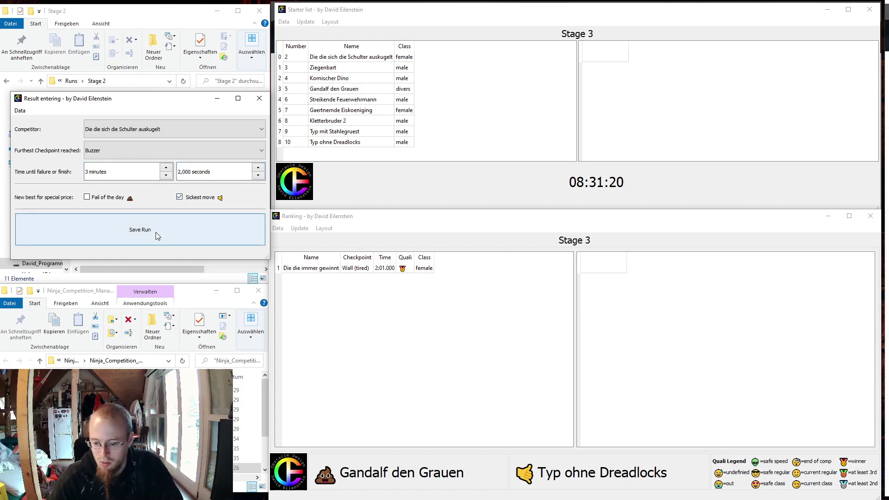
left_click(156, 232)
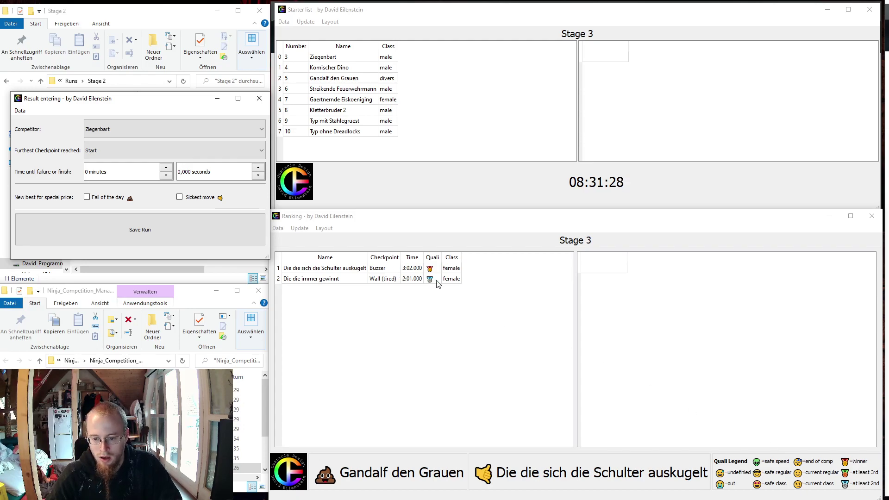
left_click(130, 151)
scroll(114, 206, "down", 2)
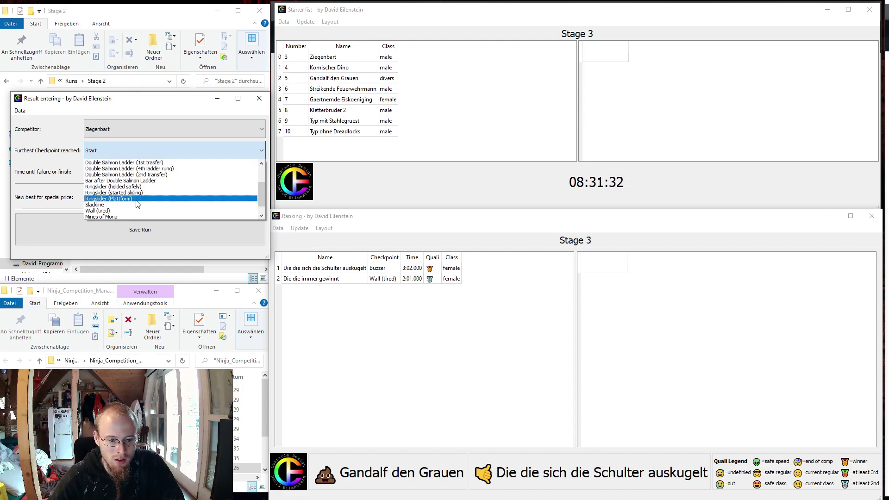
scroll(116, 209, "up", 2)
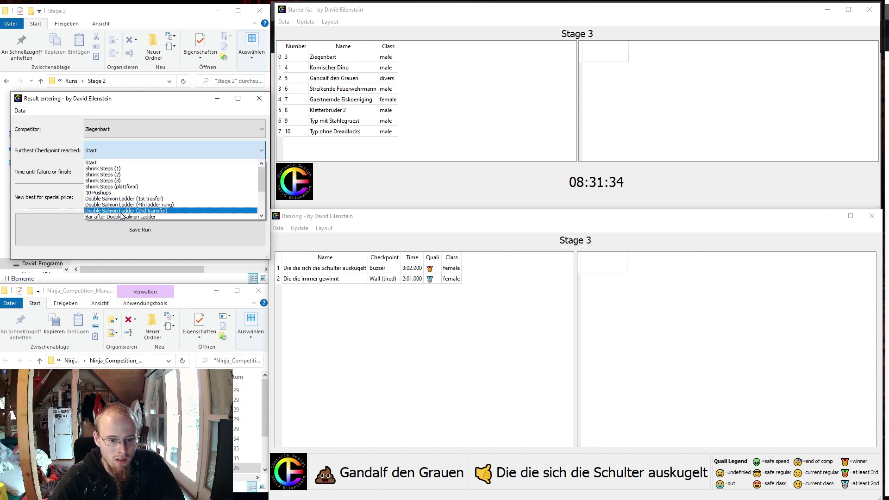
scroll(123, 211, "down", 3)
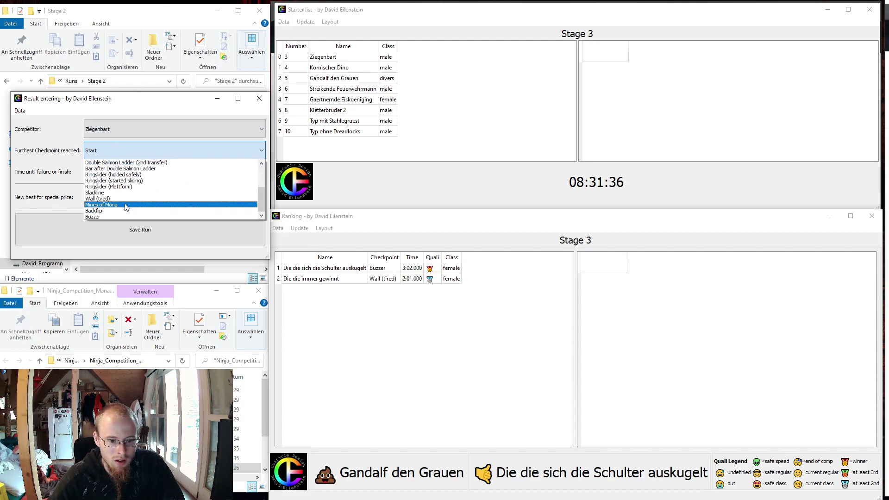
left_click(121, 204)
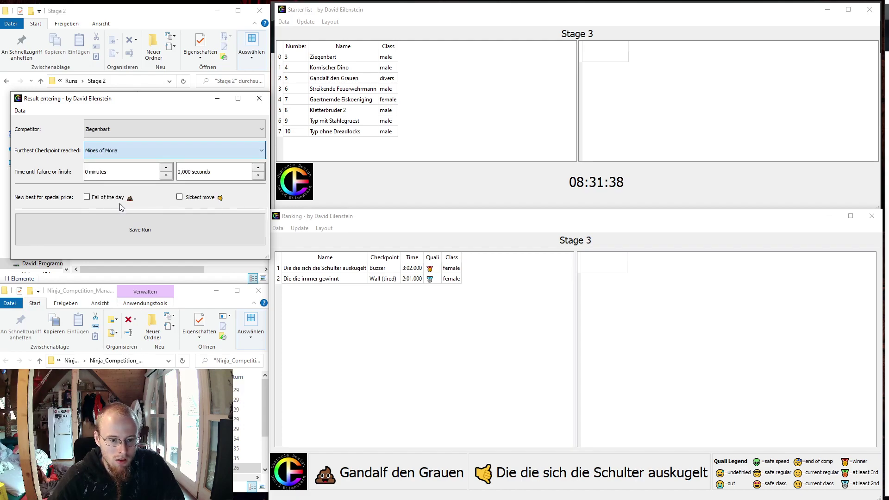
left_click(127, 173)
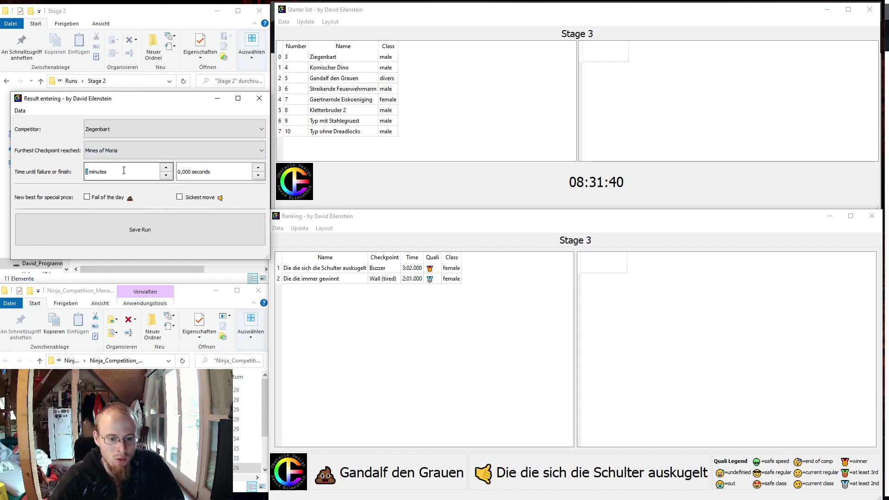
Save competitor number 3's run with Slackline as furthest checkpoint and a time of 10 minutes
left_click(129, 149)
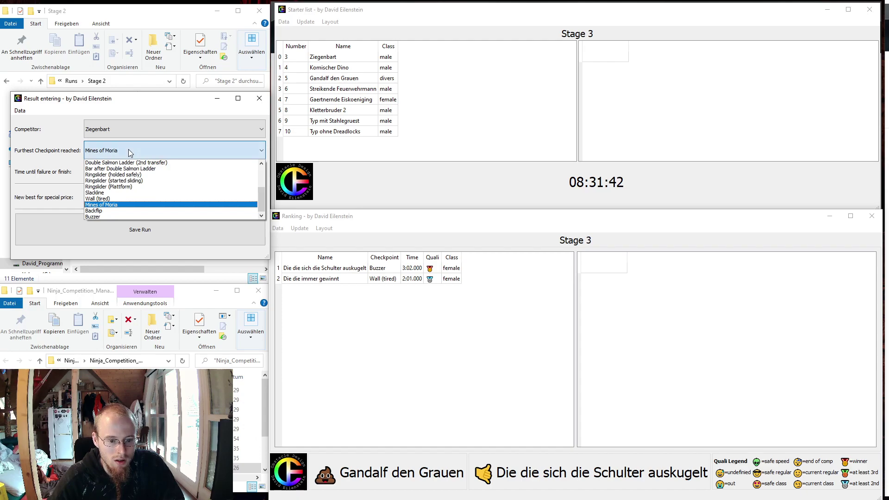
left_click(129, 149)
left_click(129, 149)
left_click(129, 191)
left_click(118, 176)
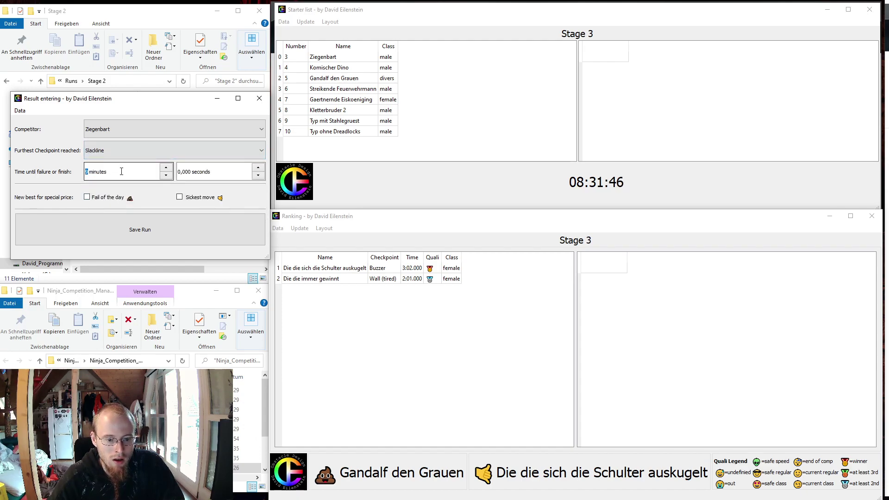
type("10")
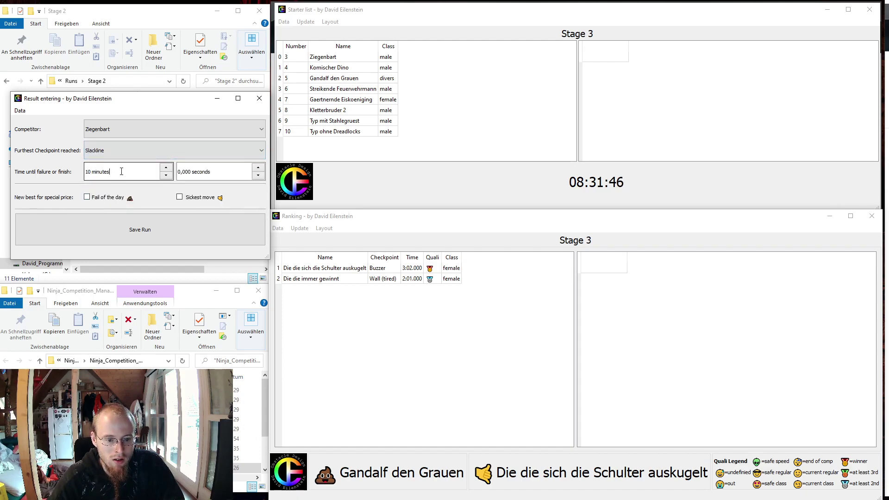
left_click(167, 230)
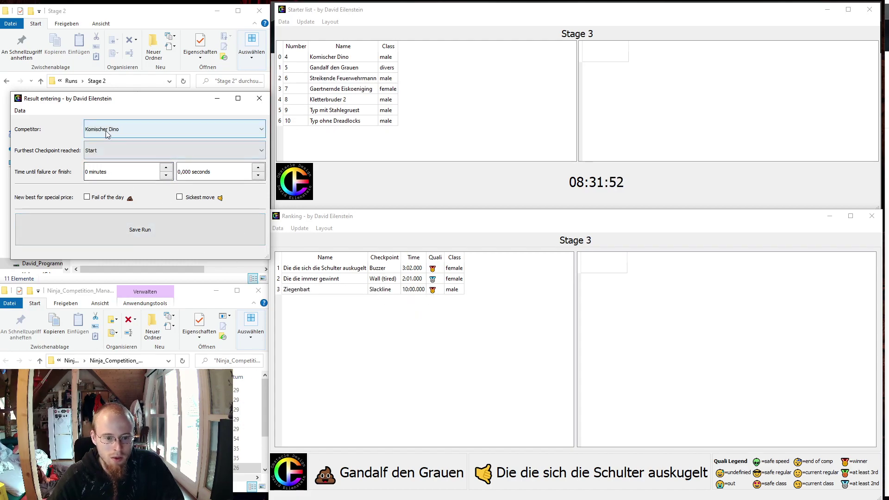
Save competitor number 4's run with Buzzer as furthest checkpoint and a time of 4 minutes
left_click(130, 148)
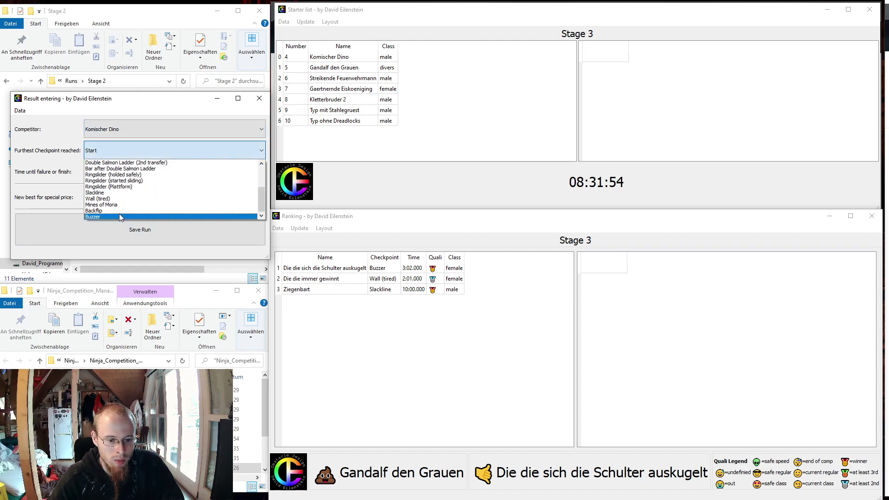
left_click(119, 216)
left_click(143, 237)
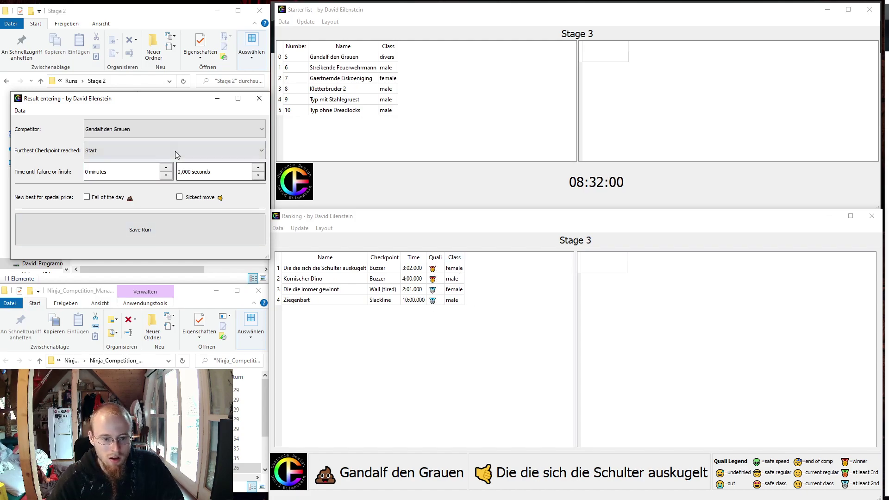
Save competitor number 5's run with Mines of Moria as furthest checkpoint and a time of 6 minutes
left_click(132, 149)
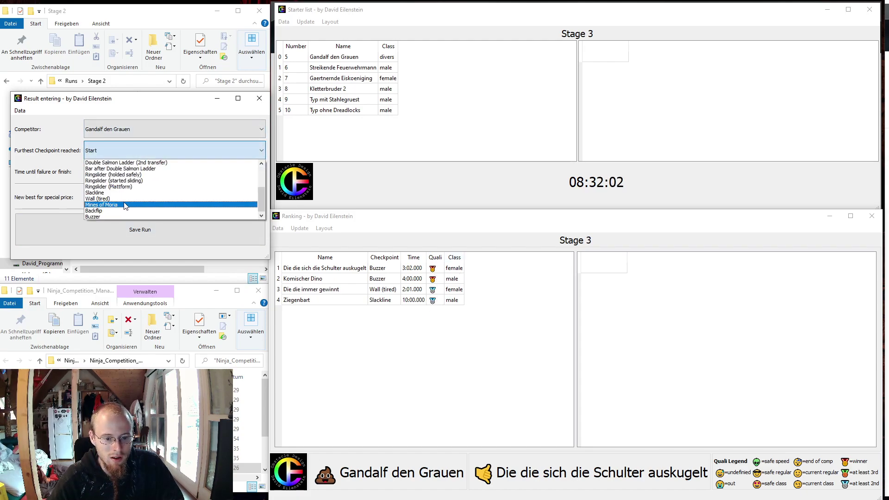
left_click(123, 198)
left_click(115, 169)
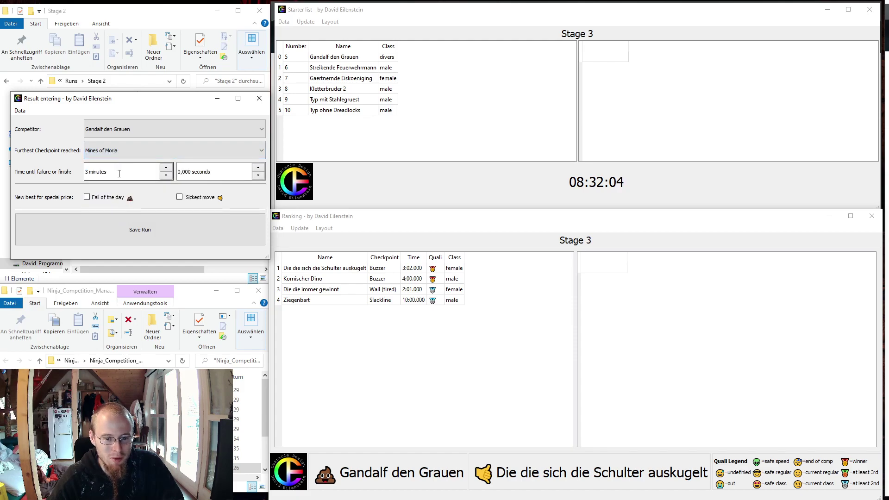
left_click(125, 172)
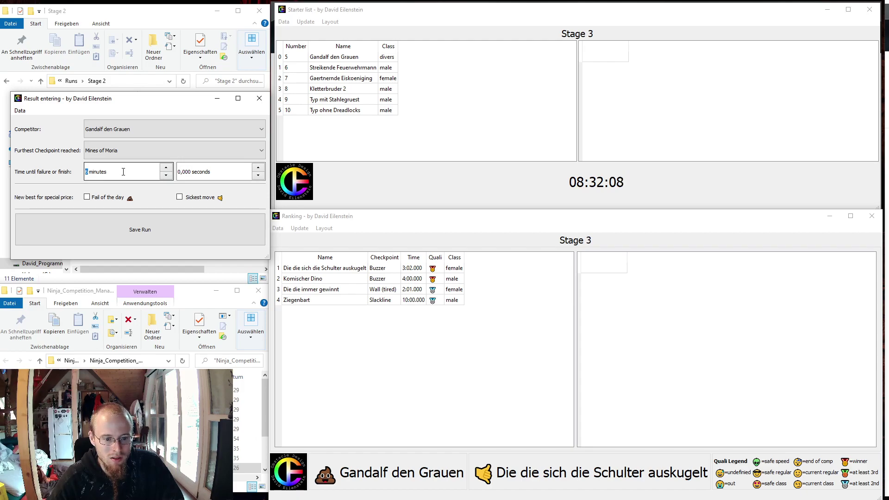
left_click(140, 230)
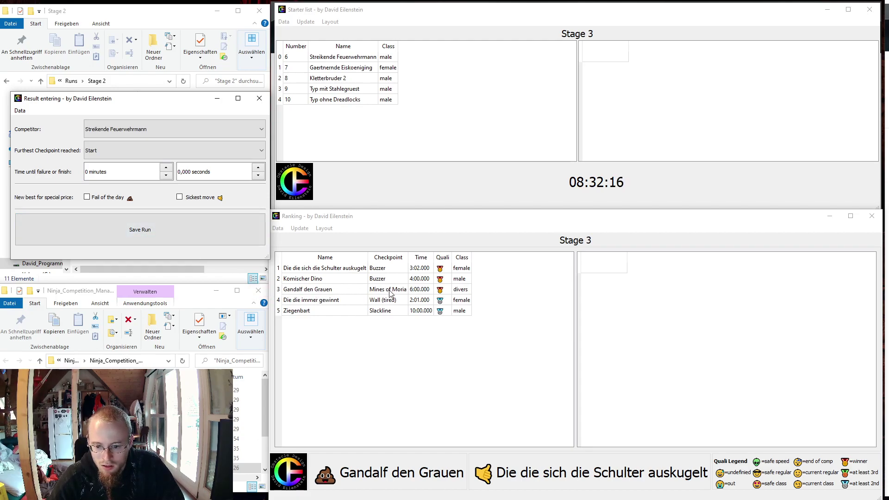
Save competitor number 6's run with Buzzer as furthest checkpoint and a time of 2 minutes
left_click(124, 150)
scroll(114, 199, "down", 3)
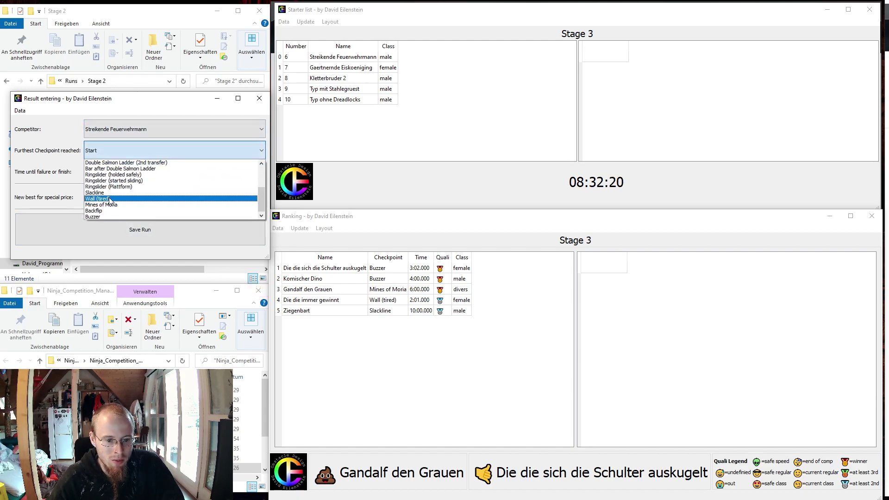
left_click(111, 217)
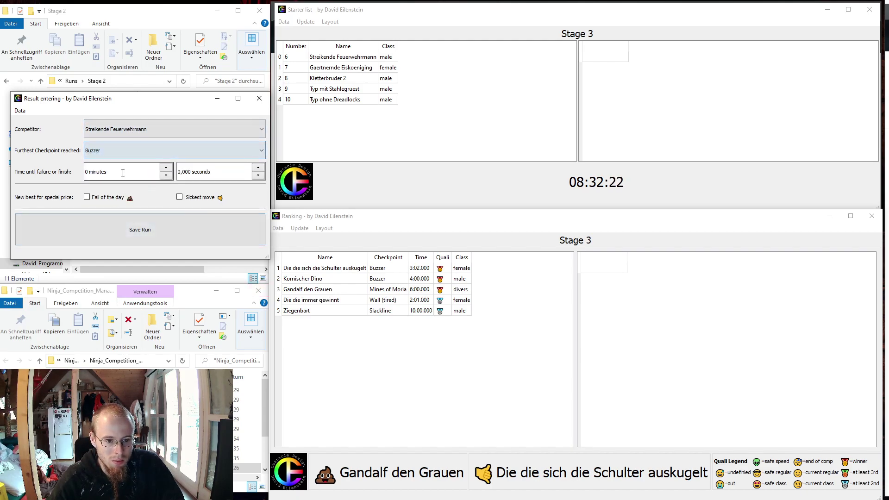
left_click(129, 233)
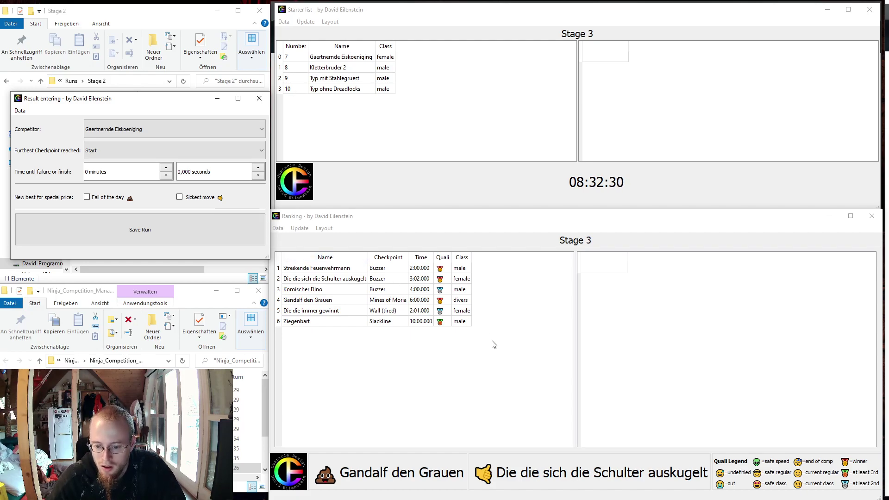
Save competitor number 7's run with Ringslider (holded safely) as furthest checkpoint and a time of 2 minutes
scroll(124, 150, "down", 1)
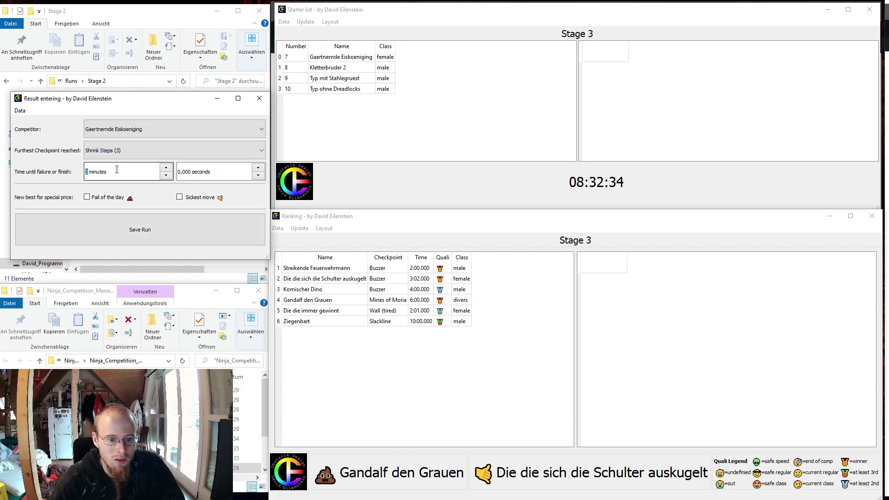
scroll(120, 155, "down", 2)
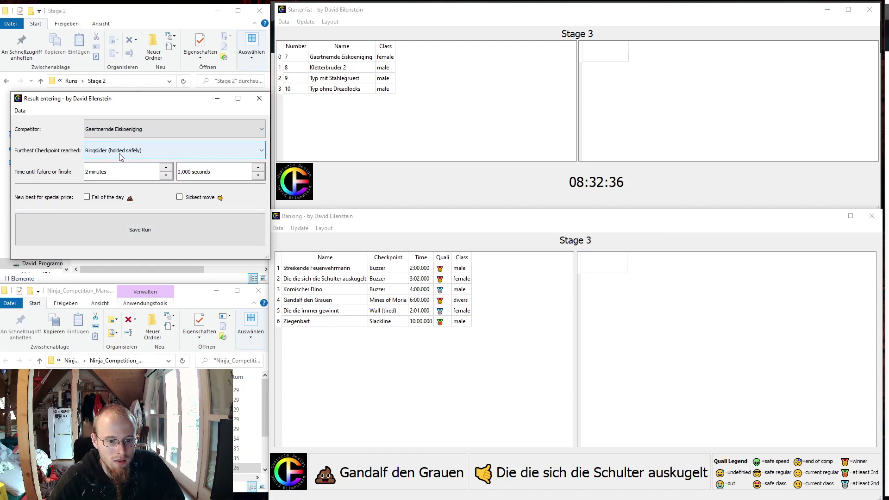
left_click(132, 228)
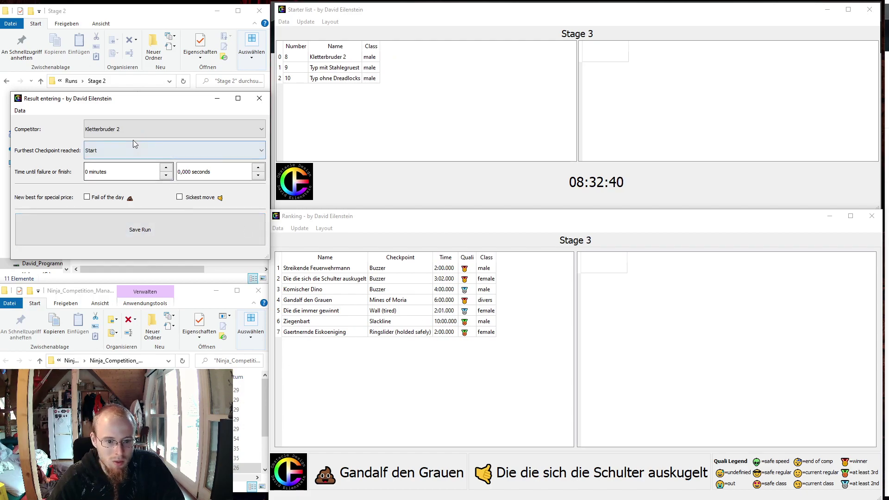
Choose competitor number 10 and save the run with Shrink Steps (3) as furthest checkpoint and a time of 5 minutes
scroll(132, 126, "down", 2)
scroll(135, 156, "down", 3)
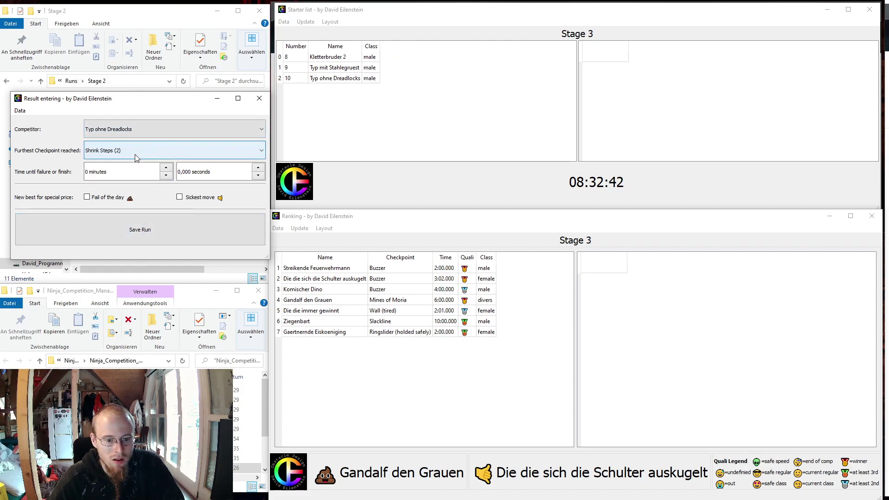
left_click(129, 173)
type("5")
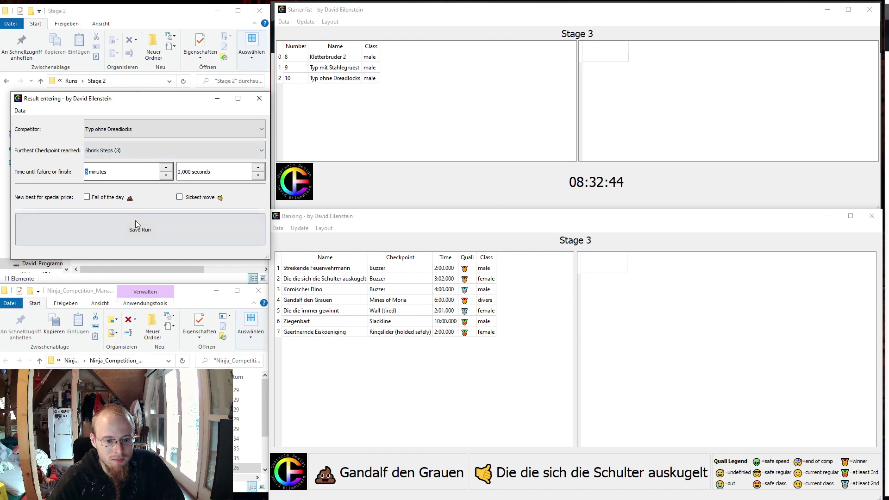
left_click(137, 224)
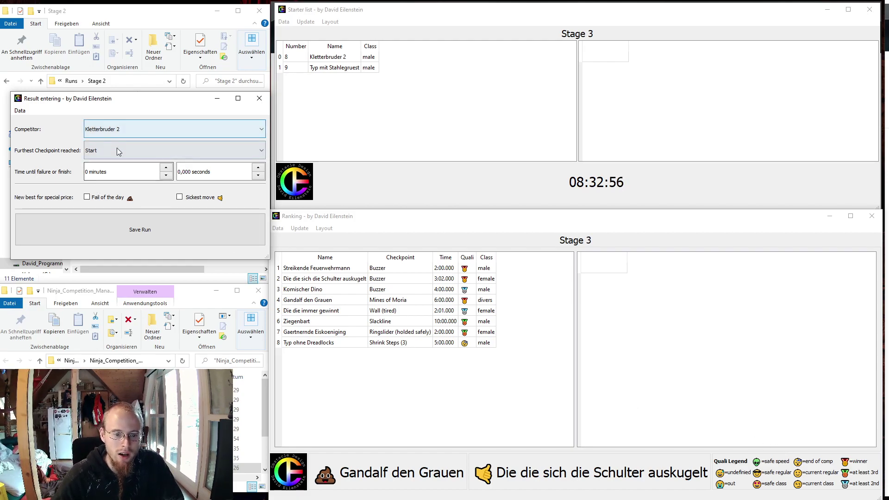
Save competitor number 8's run with Shrink Steps (plattform) as furthest checkpoint and a time of 5 minutes 3 seconds
scroll(115, 149, "down", 3)
key("Tab")
key("Tab")
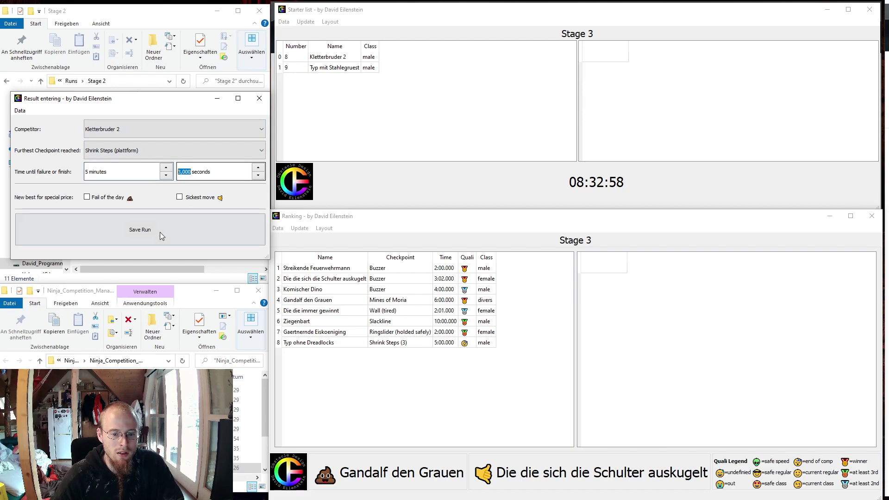
left_click(160, 232)
Save competitor number 9's run with Shrink Steps (plattform) as furthest checkpoint and a time of 7 minutes 2 seconds
scroll(119, 150, "down", 3)
key("Tab")
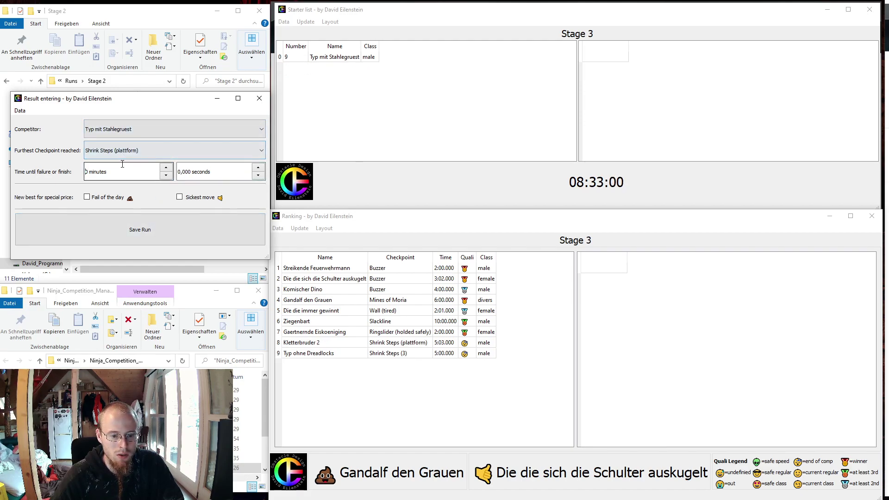
key("Tab")
type("2")
left_click(176, 224)
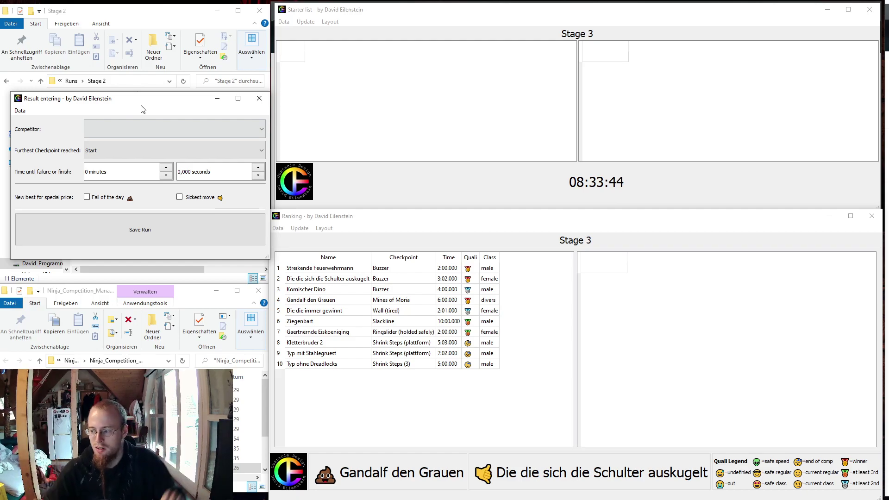
Minimise the Starter list and Ranking windows and switch to the browser's GitHub release page for Ninja Competition Manager v1.0
left_click(477, 63)
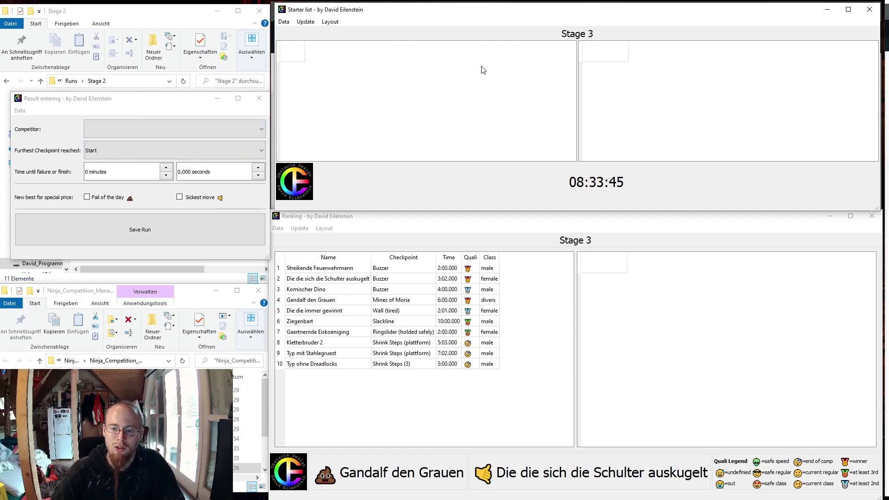
left_click(645, 311)
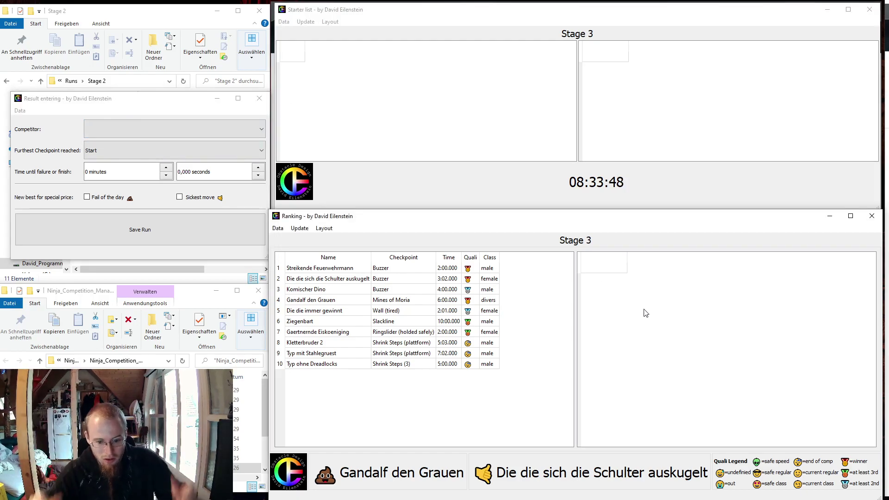
left_click(826, 9)
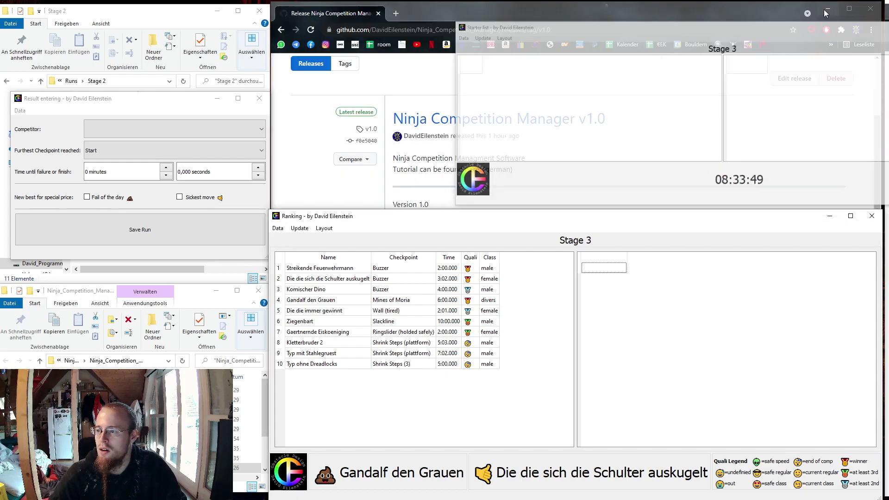
left_click(828, 218)
left_click(472, 10)
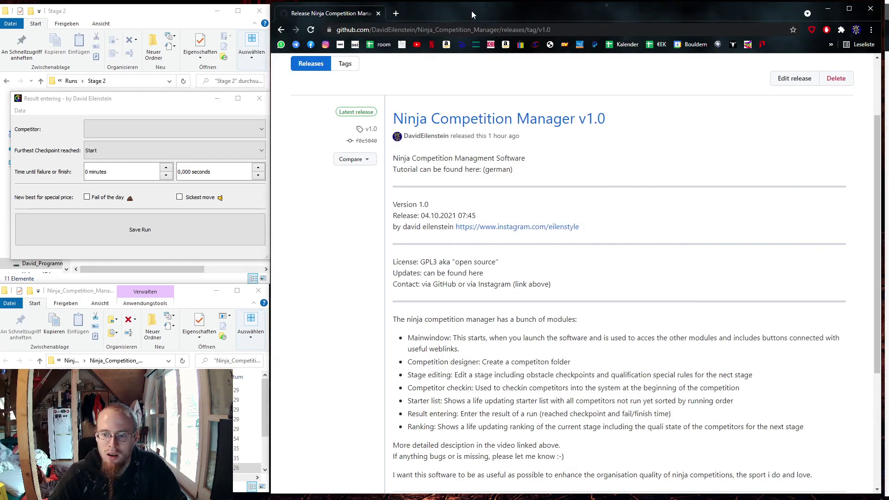